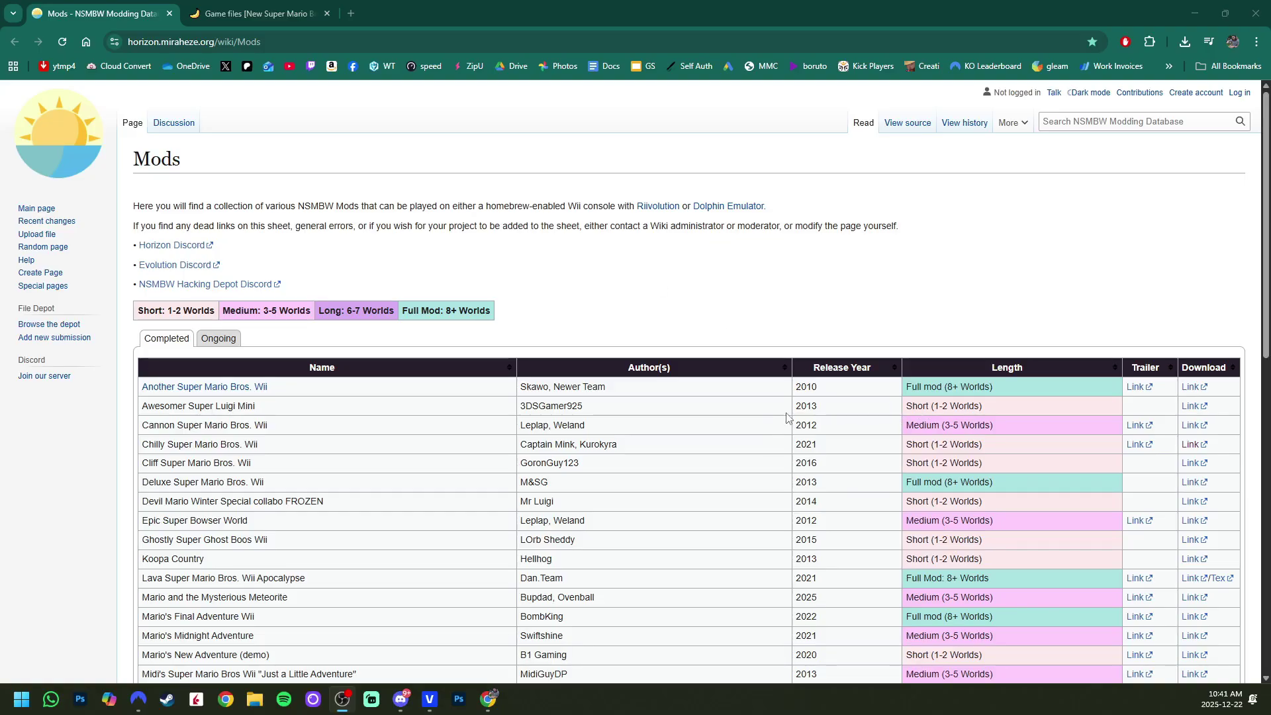
- Look over the wiki's list of completed NSMBW mods and GameBanana's game files for New Super Mario Bros. Wii
scroll(786, 417, down, 15)
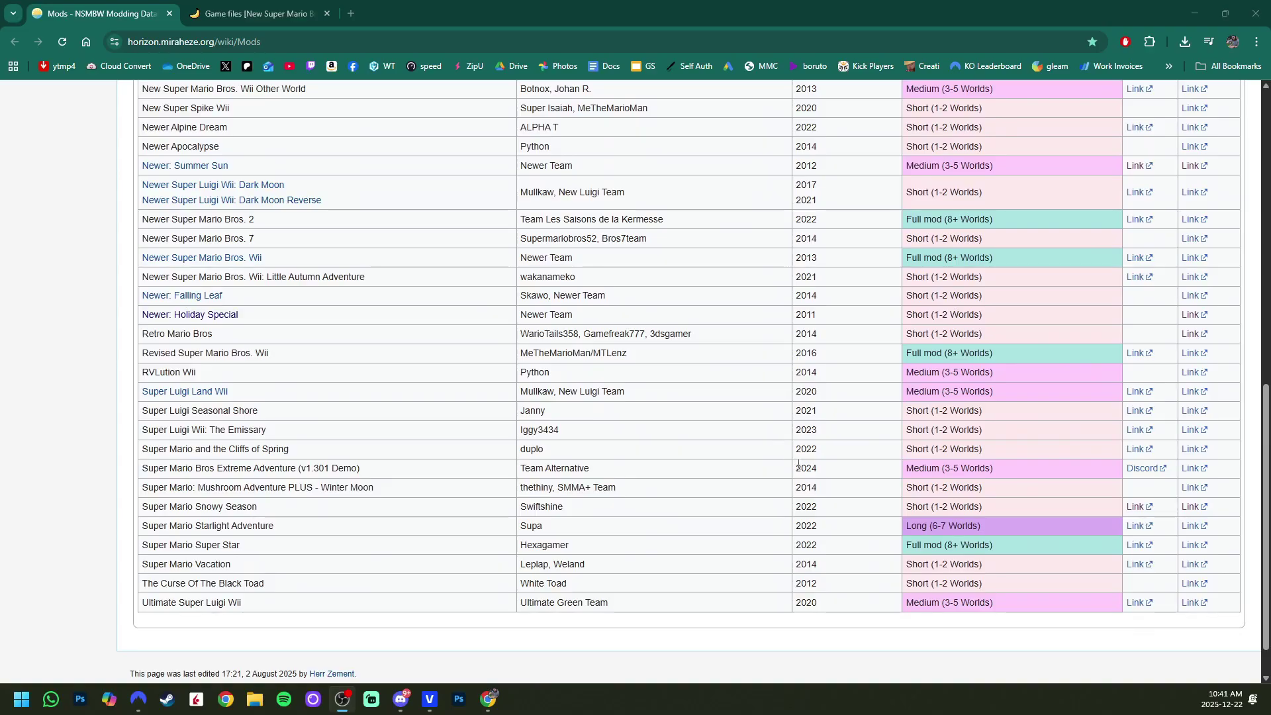
scroll(798, 465, up, 9)
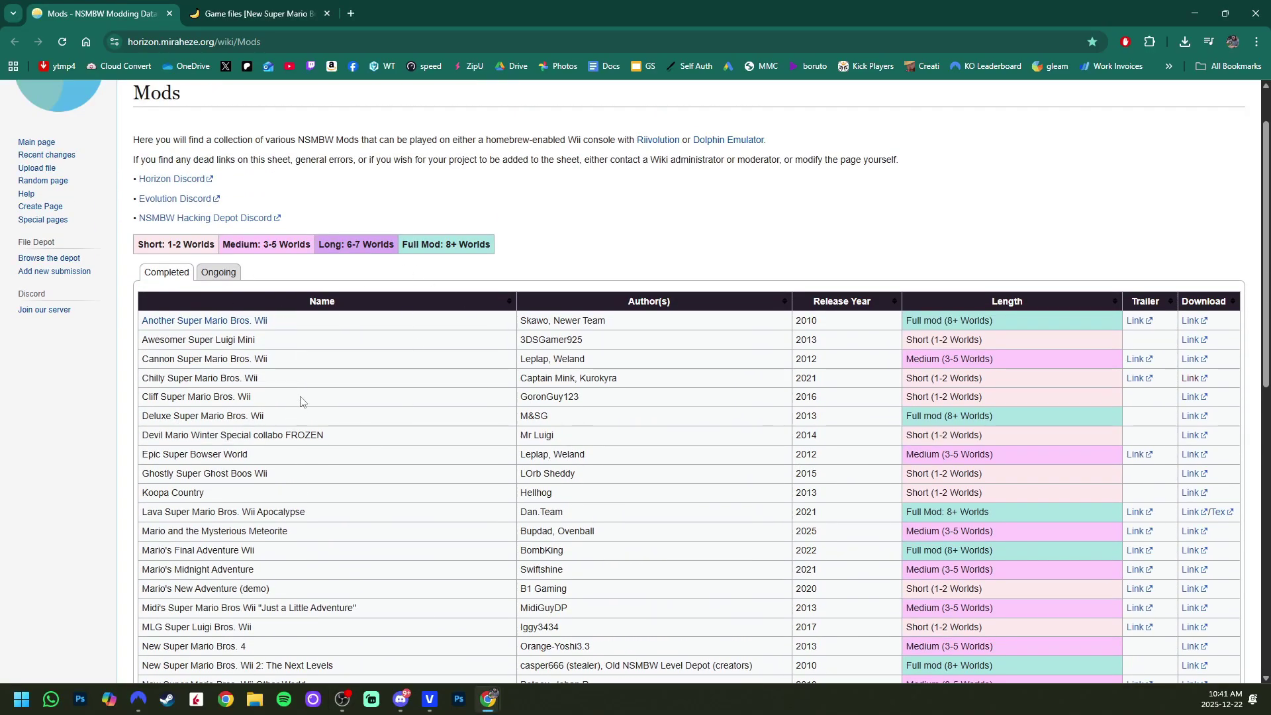
click(273, 14)
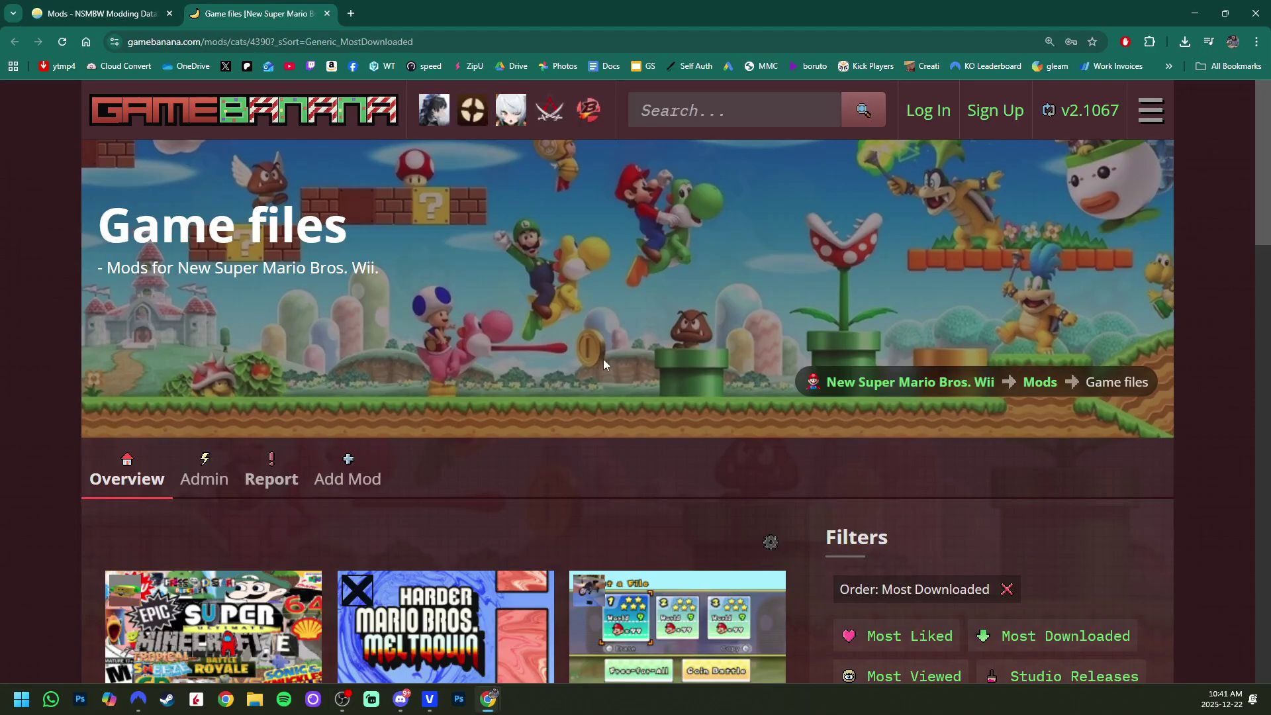
scroll(598, 366, down, 4)
scroll(498, 284, up, 2)
key(ctrl+shift+Tab)
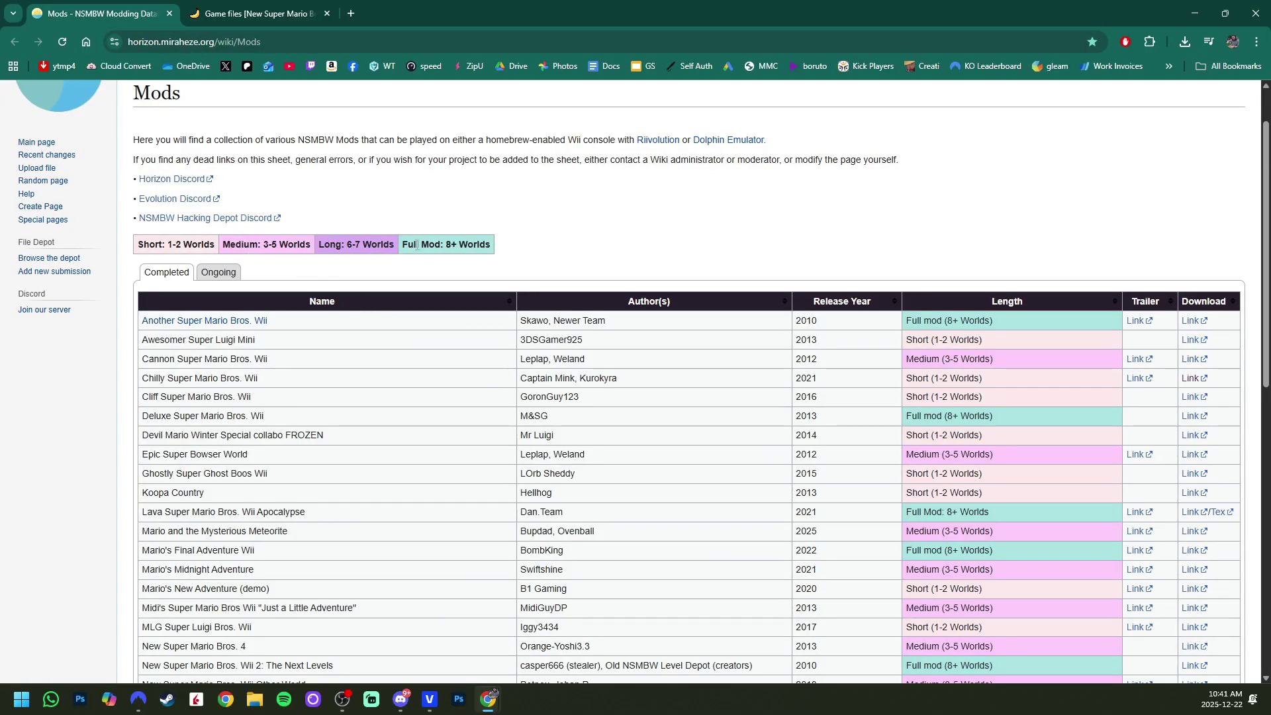
- Sort the completed mods table by length and look through the mods in each length category
click(996, 301)
scroll(960, 391, down, 15)
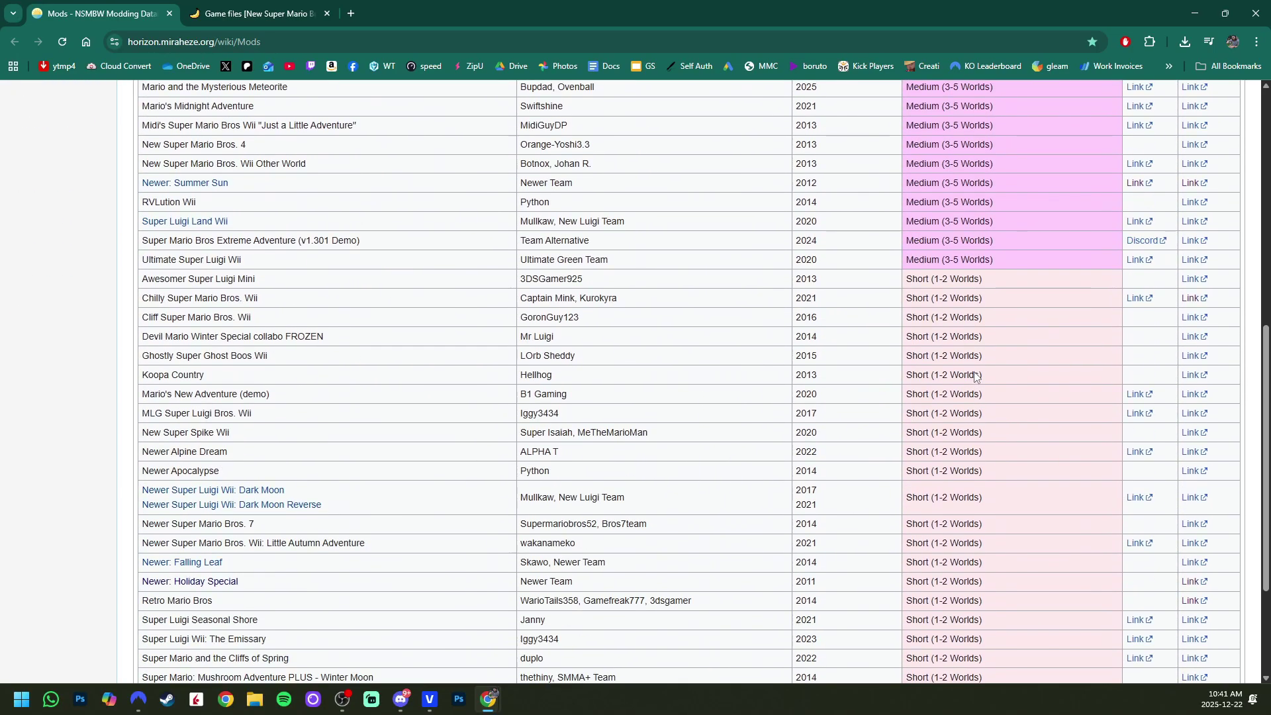
scroll(968, 399, up, 12)
scroll(966, 399, up, 4)
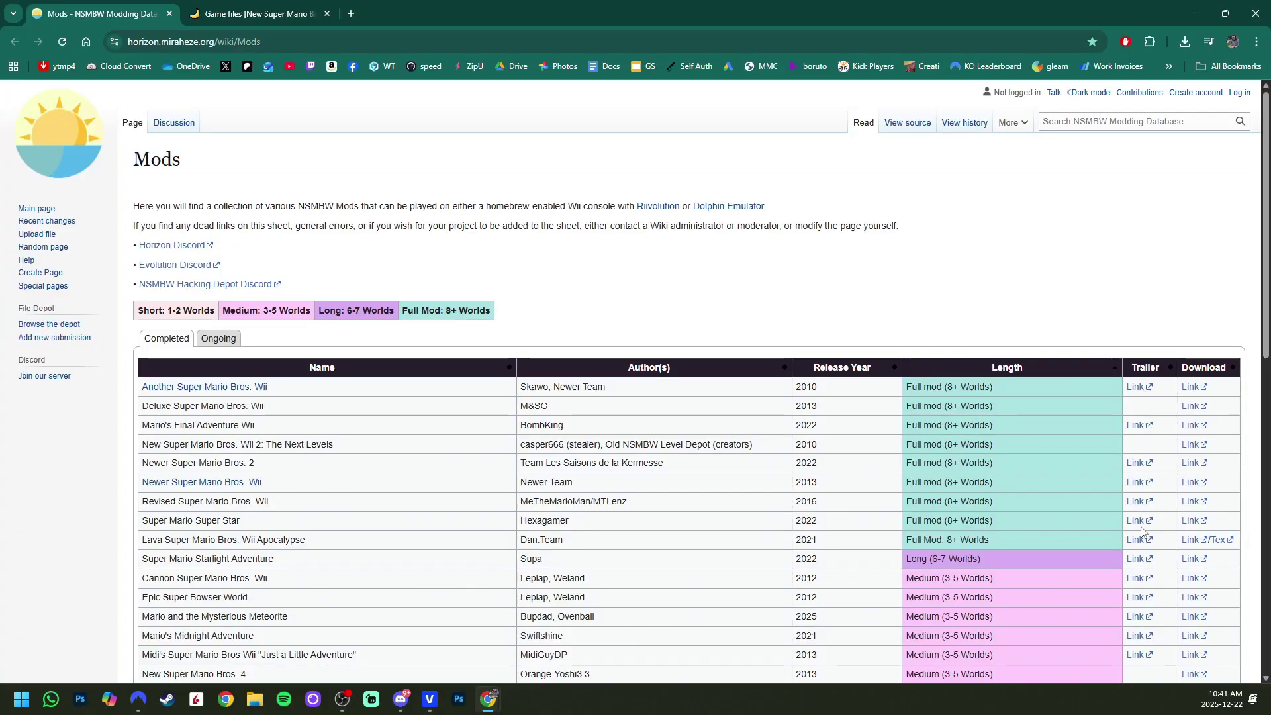
scroll(815, 496, down, 2)
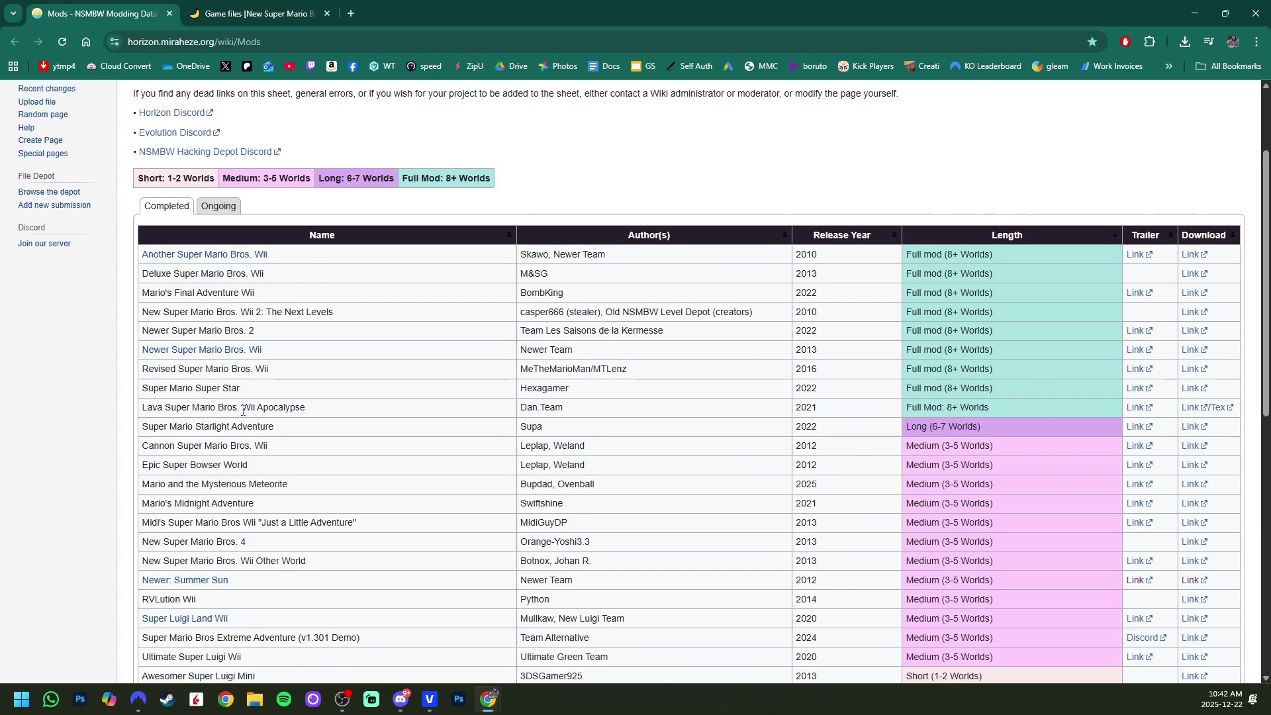
- Download Lava Super Mario Bros. Wii Apocalypse 2.0.zip from its Google Drive link, close the Drive pages and return to the mods list
click(1188, 408)
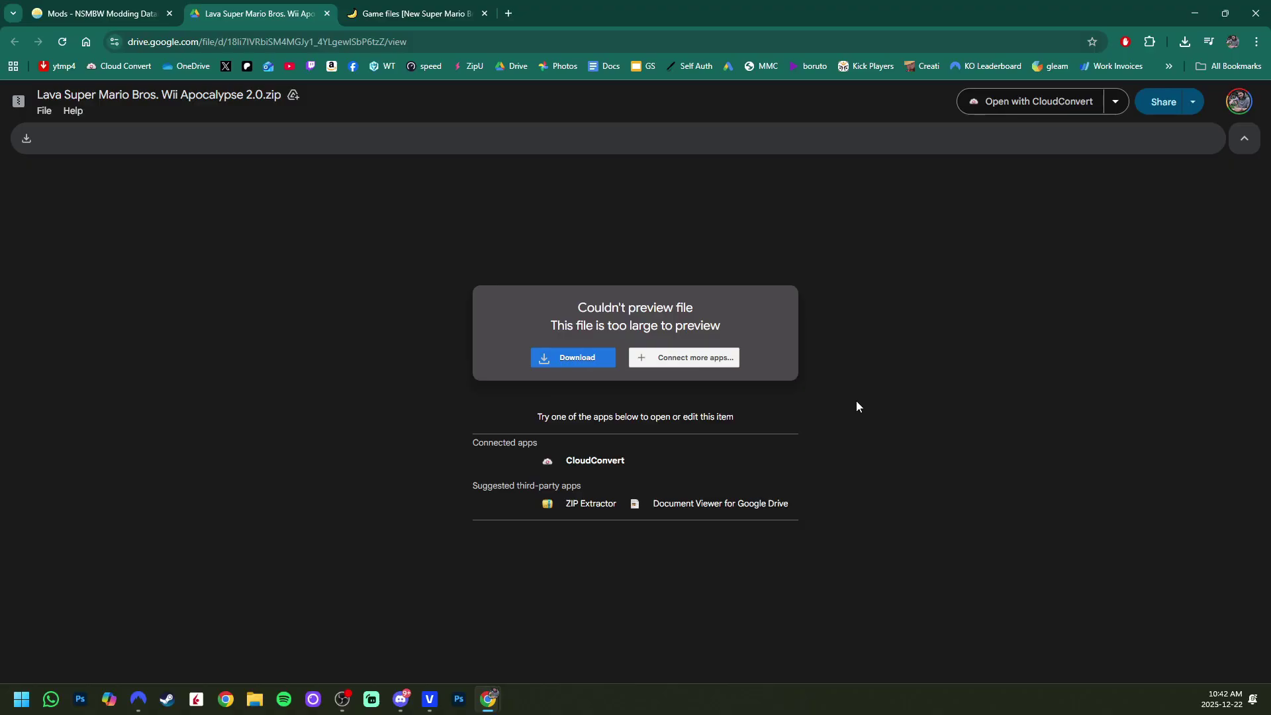
click(622, 357)
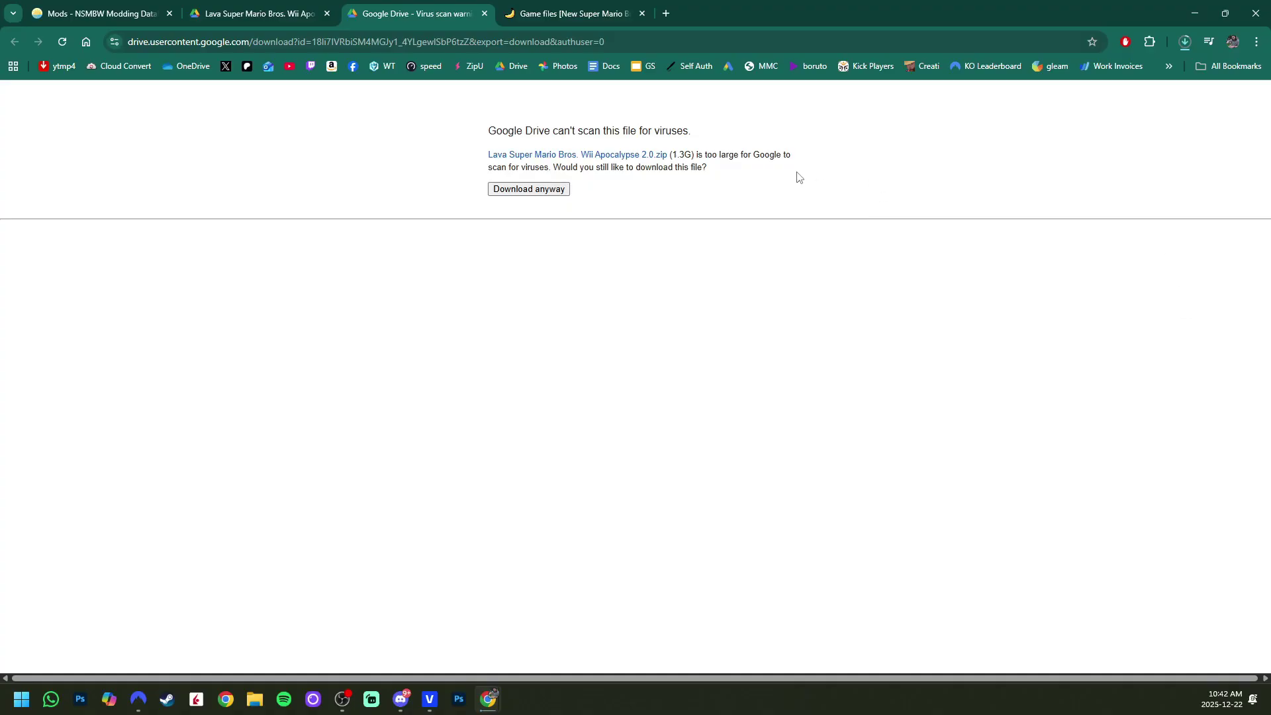
click(483, 13)
click(327, 13)
click(121, 9)
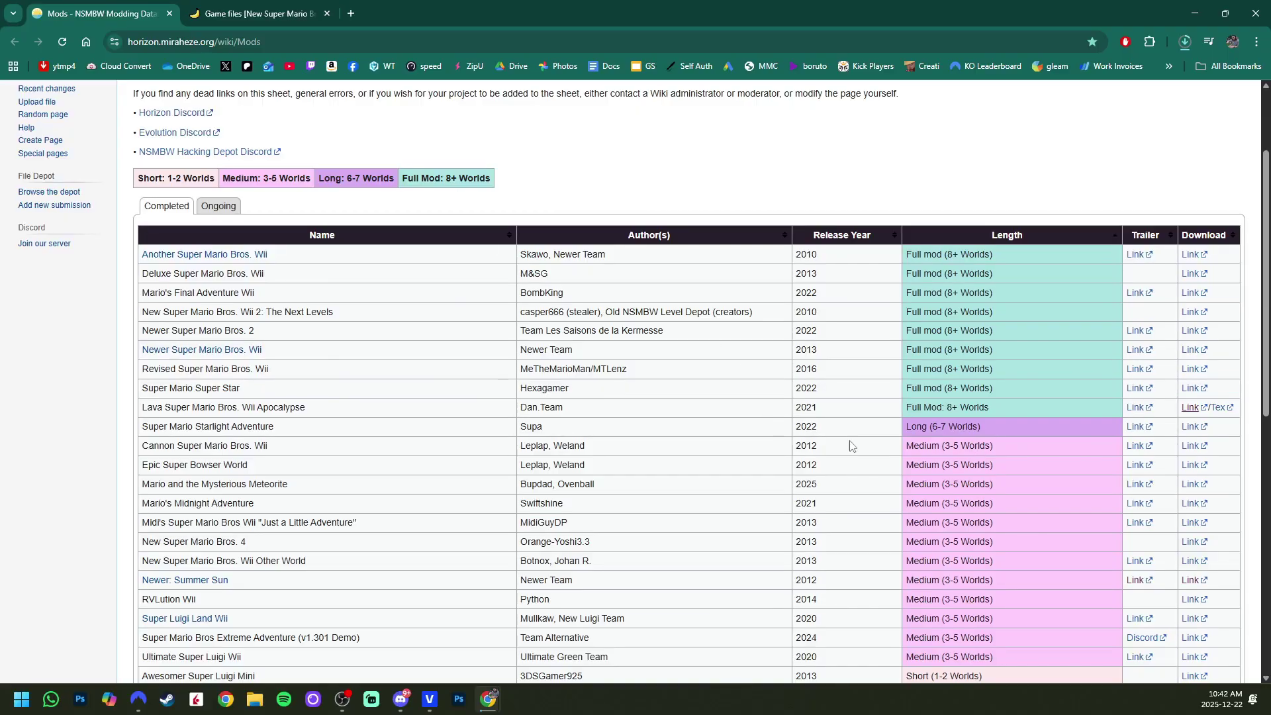
scroll(852, 446, down, 8)
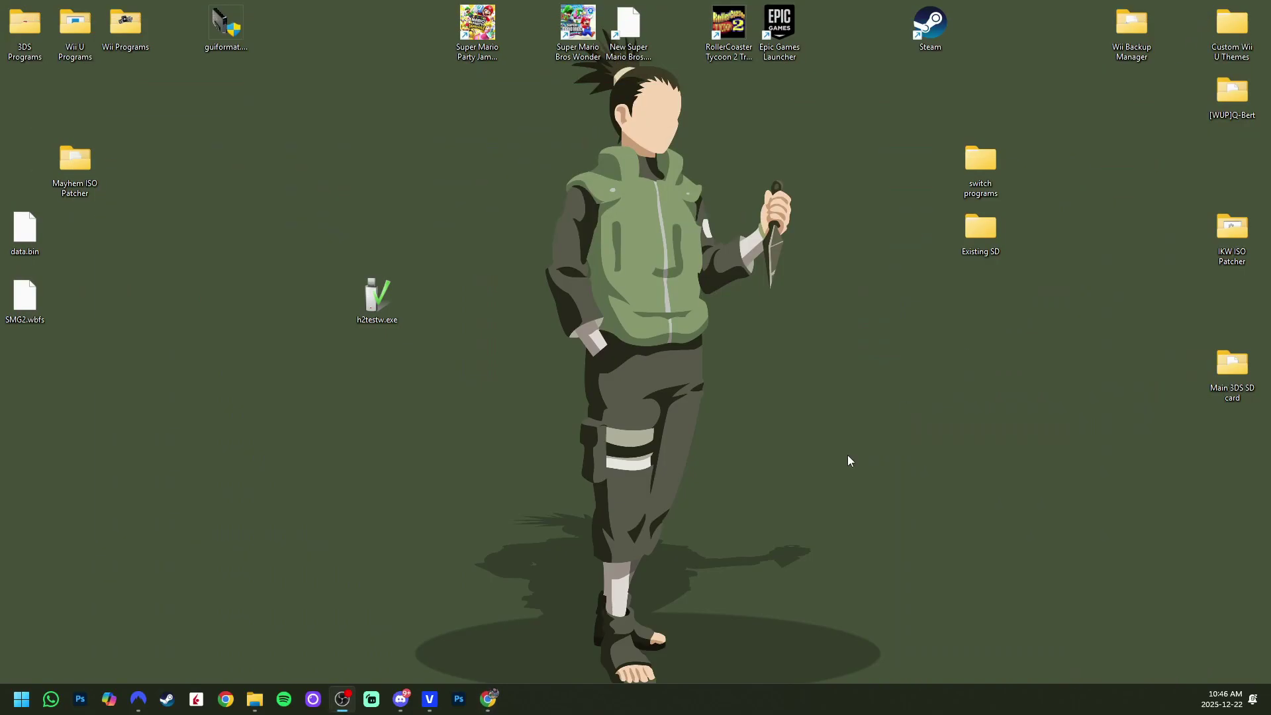
- In File Explorer's Downloads folder, extract Lava Super Mario Bros. Wii Apocalypse 2.0.zip with 7-Zip into its own folder and delete the archive
key(super+e)
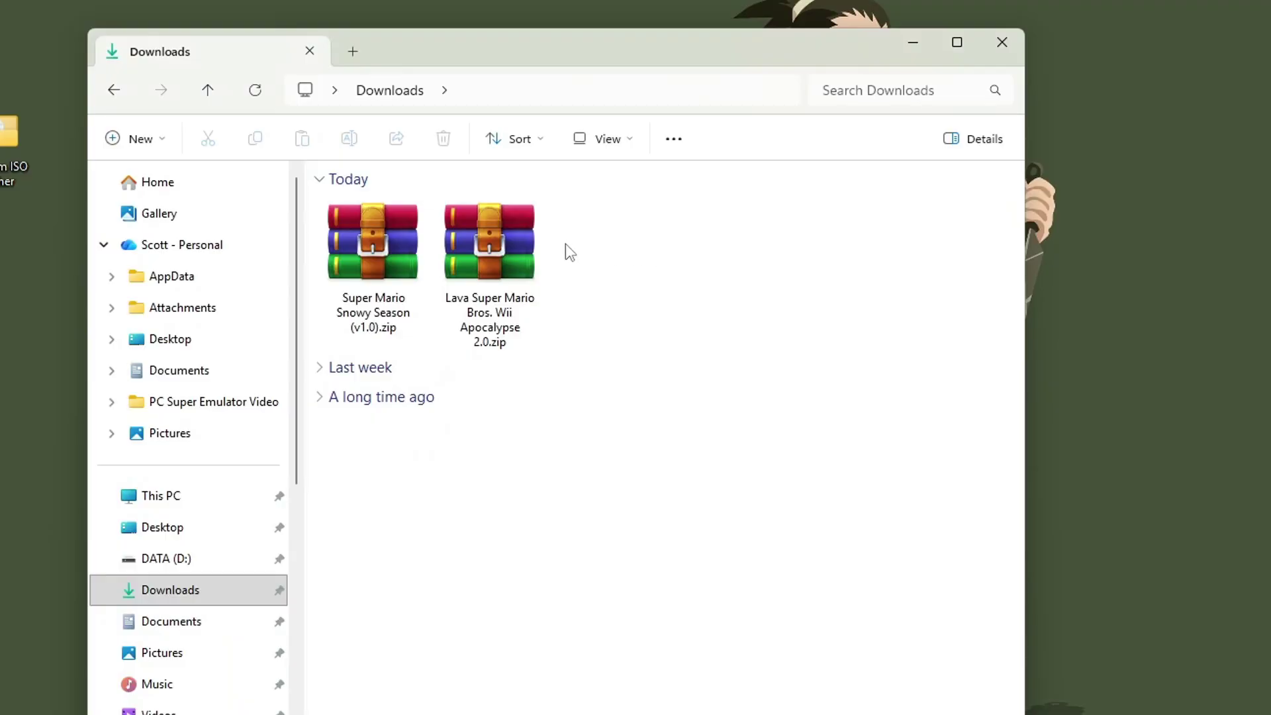
click(514, 284)
right_click(503, 281)
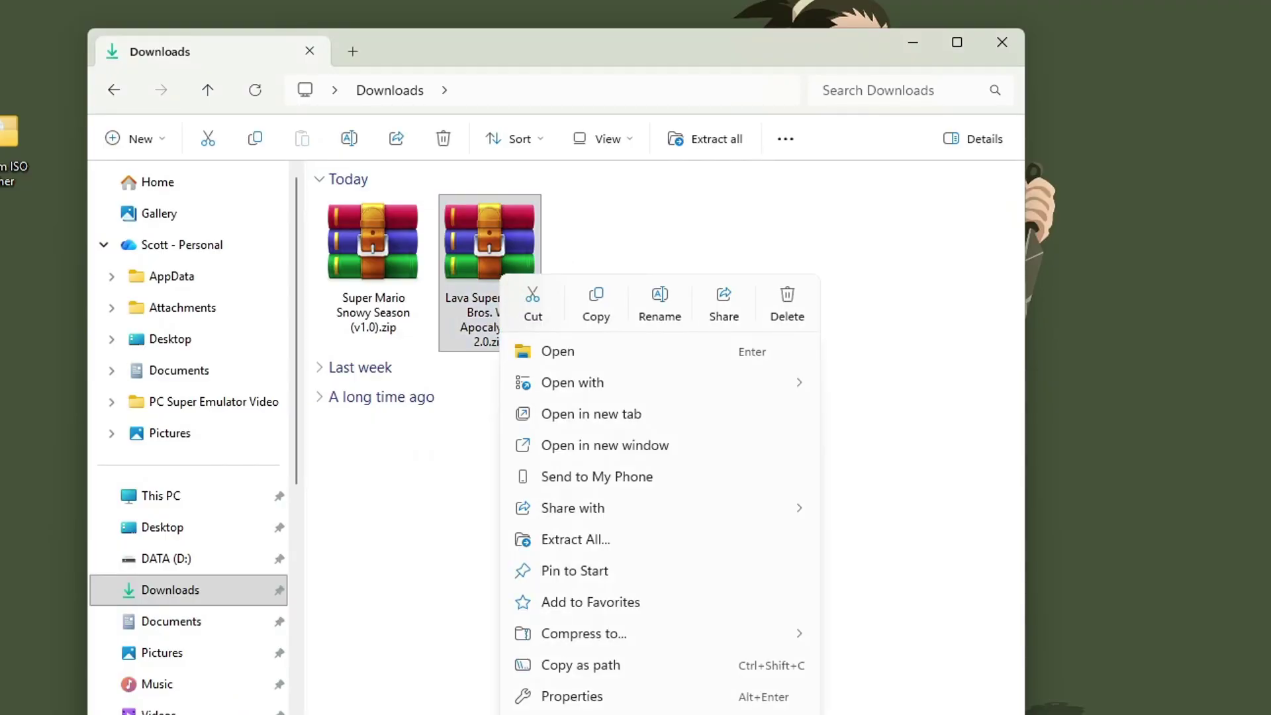
key(shift+F10)
mouse_move(558, 448)
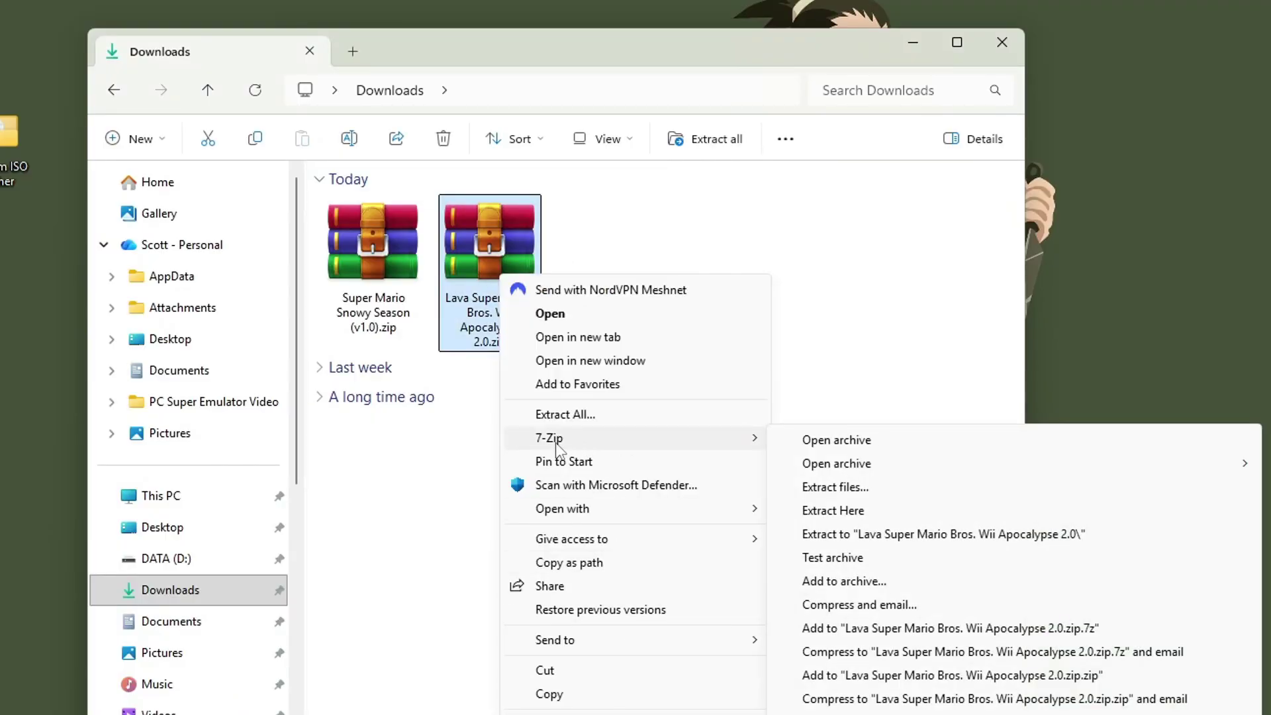
click(940, 534)
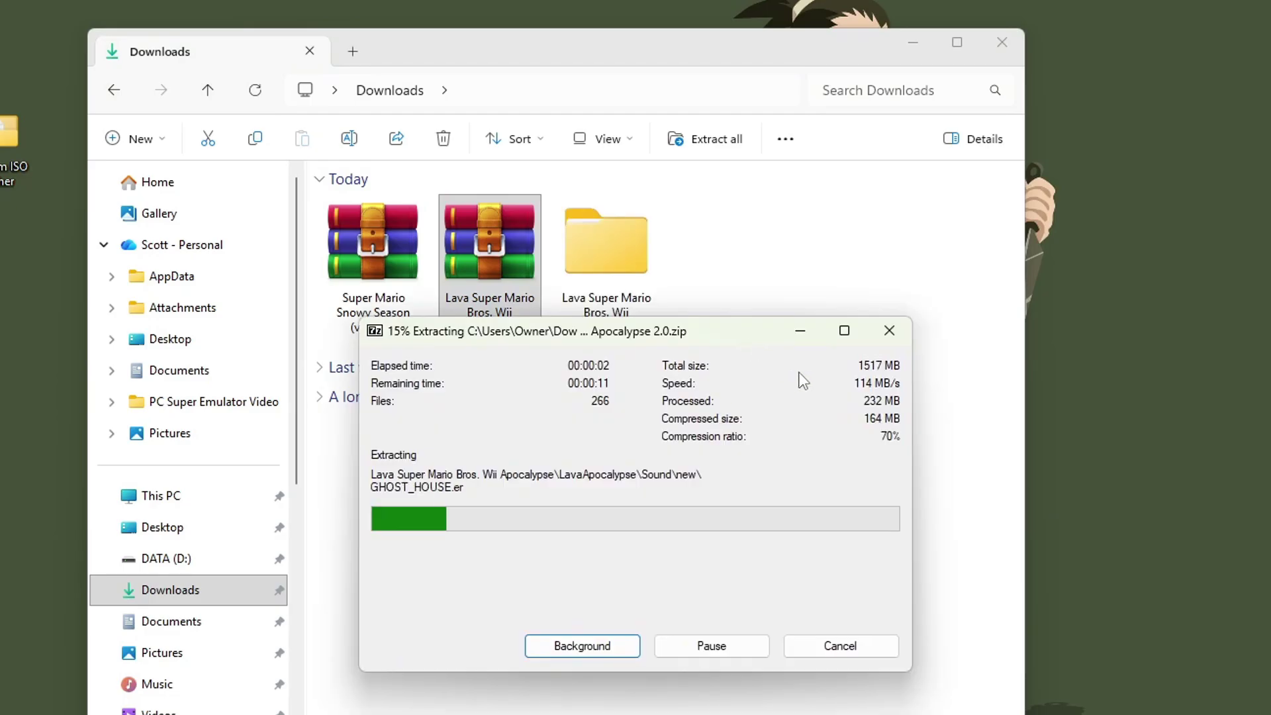
key(Delete)
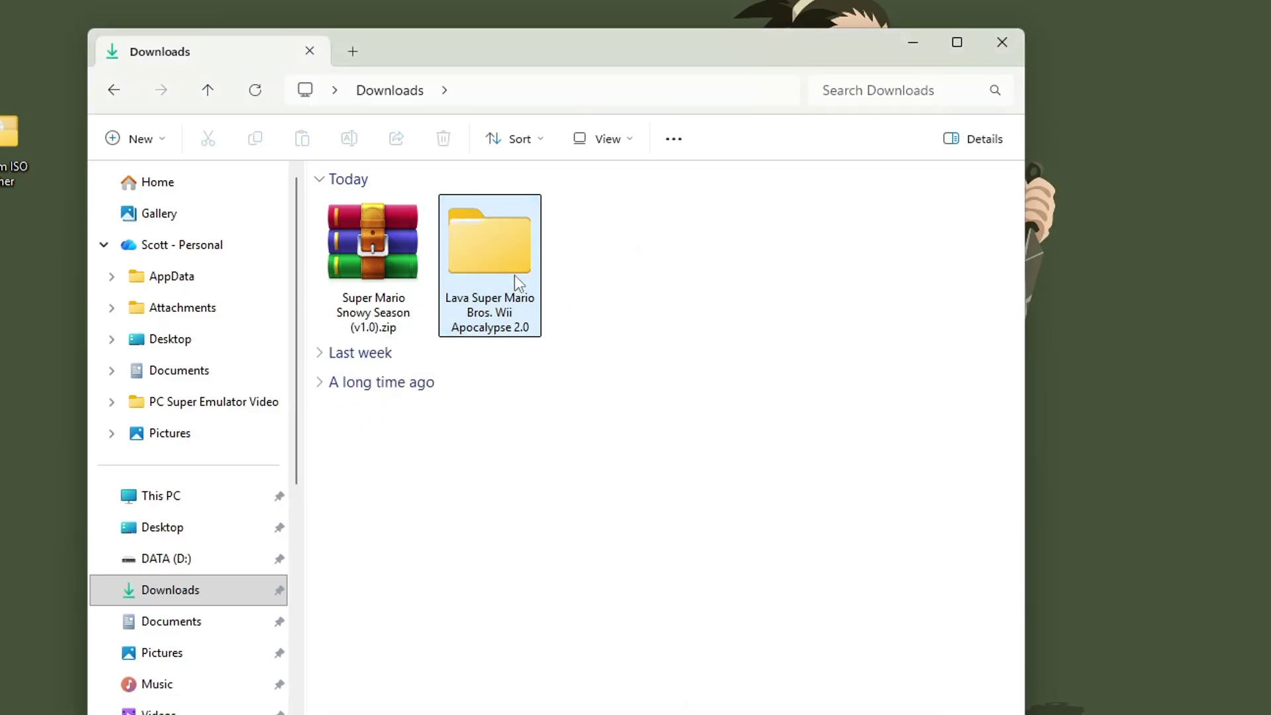
- Extract Super Mario Snowy Season (v1.0).zip with 7-Zip directly into Downloads and delete the archive
right_click(369, 254)
click(450, 711)
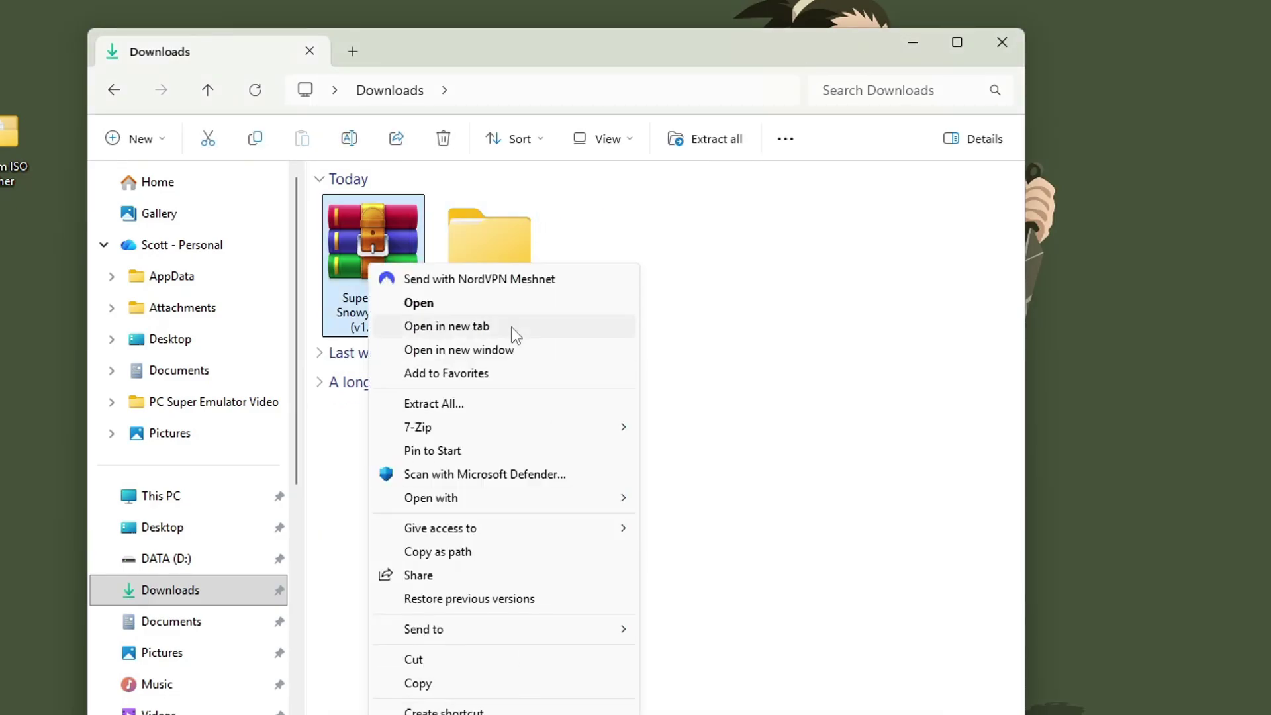
mouse_move(463, 427)
click(746, 509)
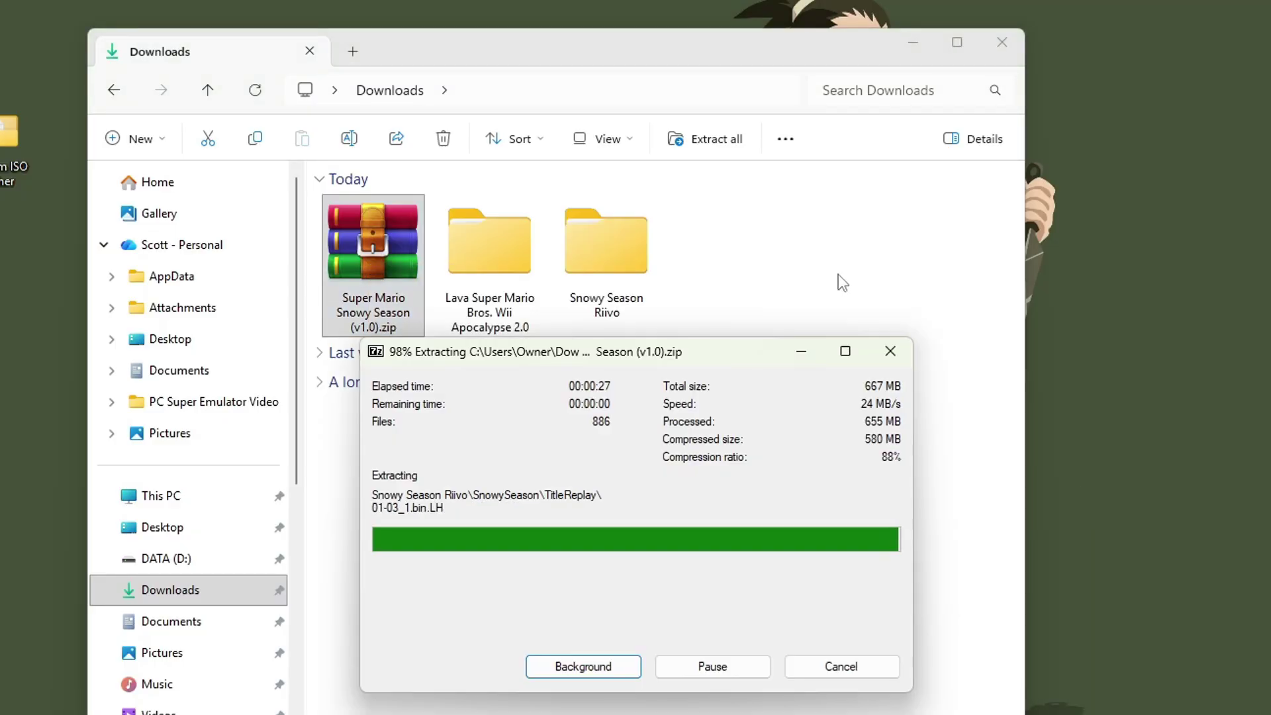
key(Delete)
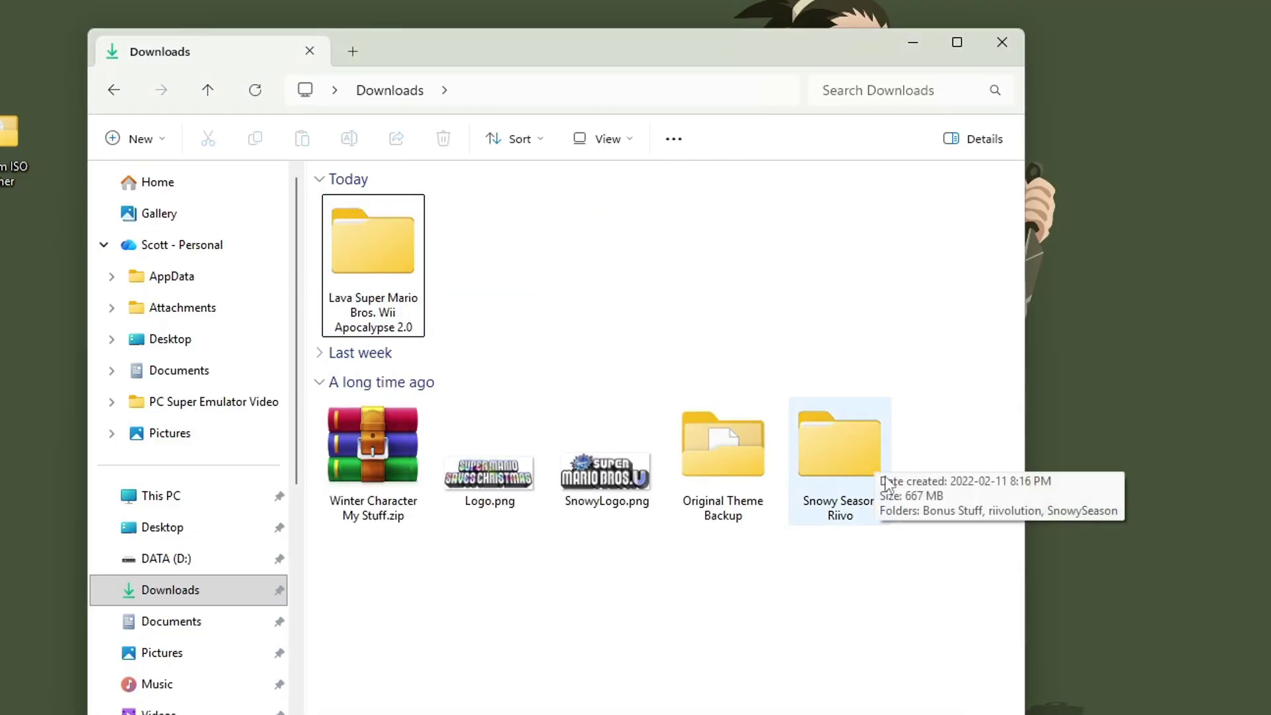
click(764, 316)
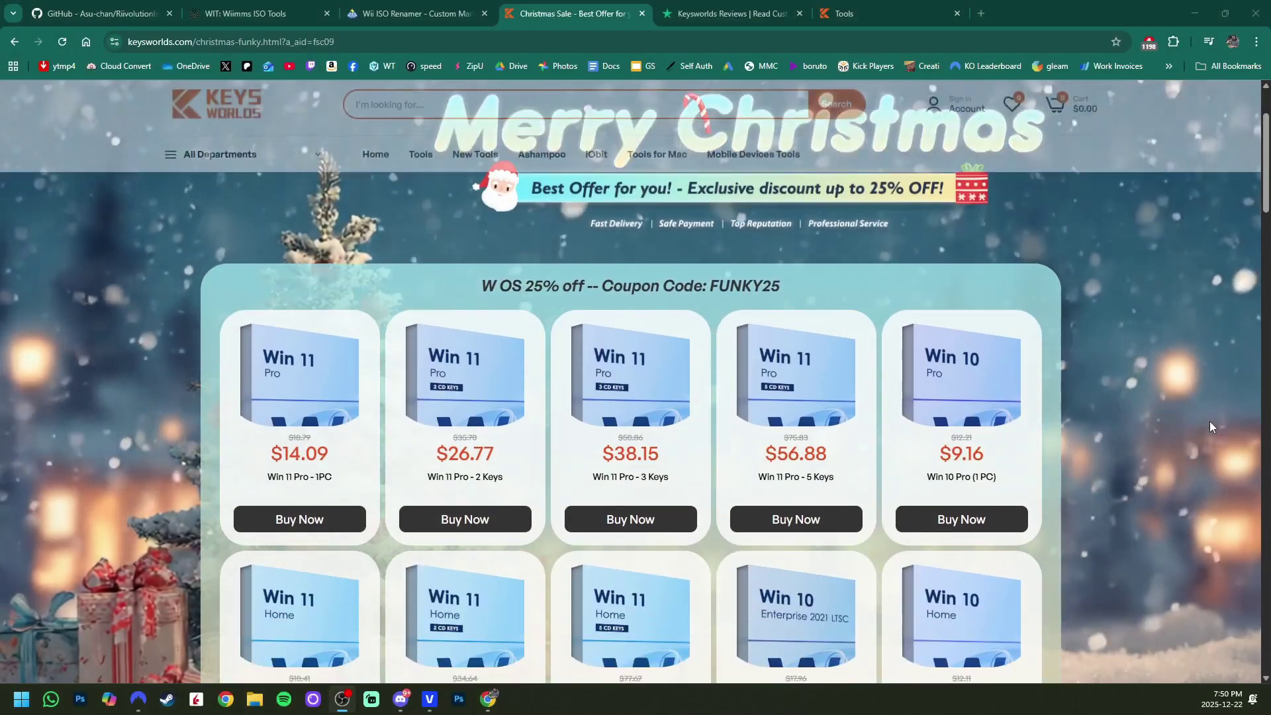
- Look over the Keysworlds Christmas sale page, its Trustpilot profile and the products on the store's home page
scroll(1210, 421, down, 3)
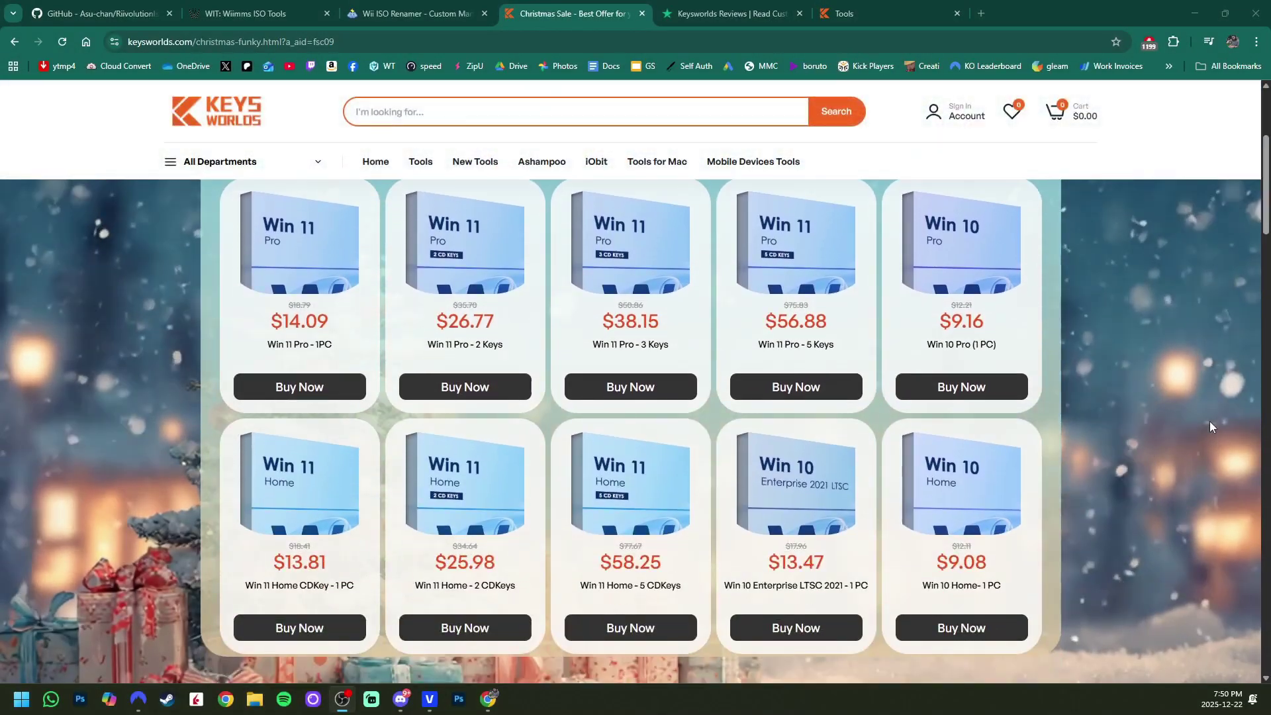
drag(1265, 239, 1264, 589)
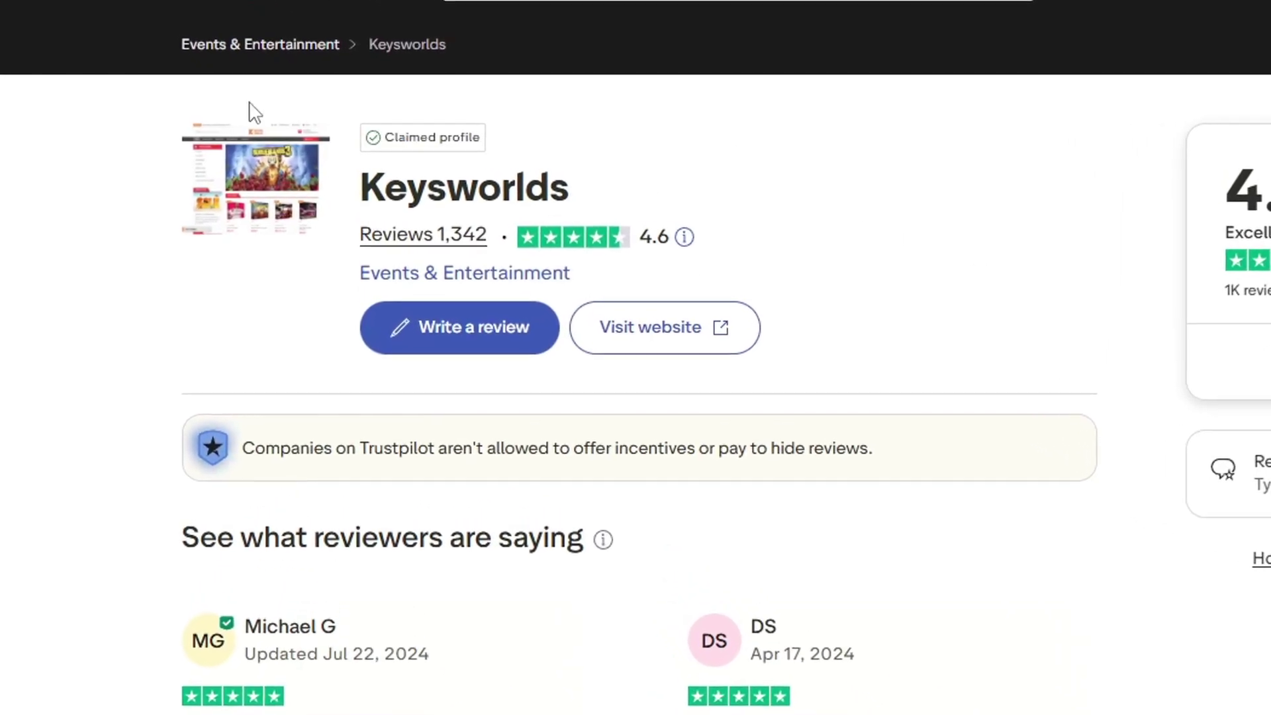
click(685, 326)
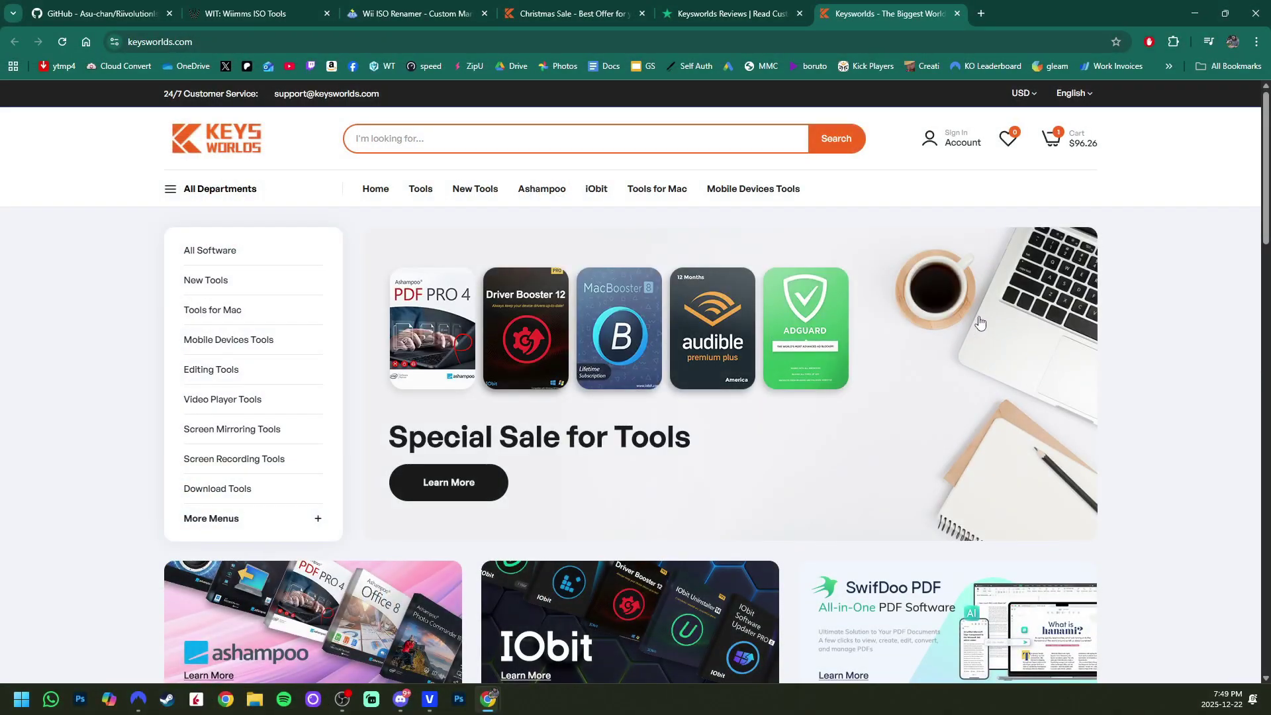
scroll(1148, 313, down, 10)
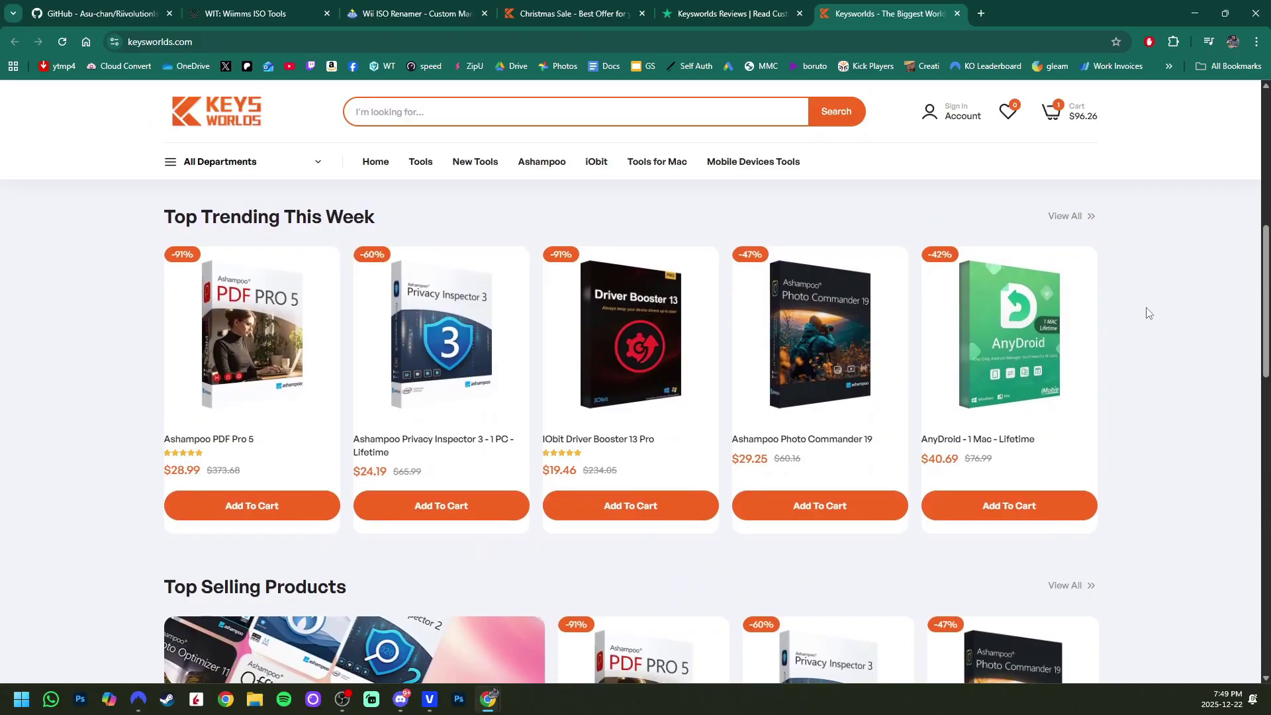
scroll(1148, 313, down, 5)
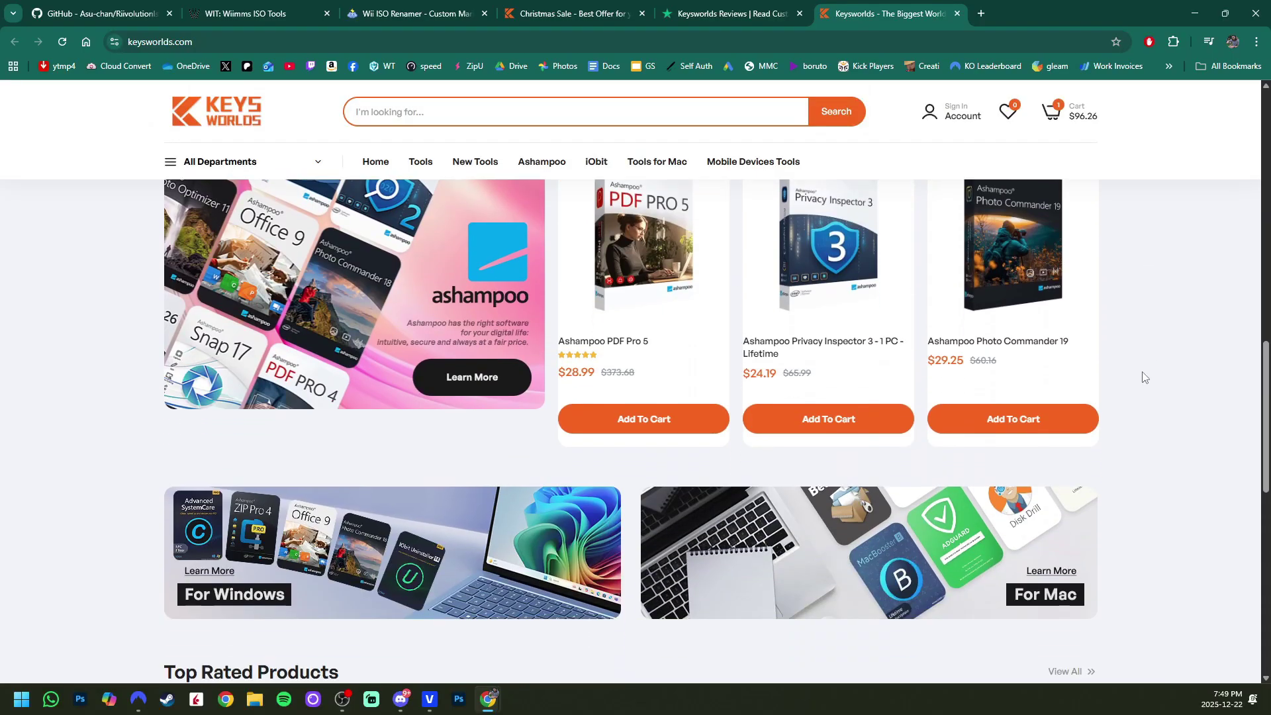
scroll(1141, 372, up, 8)
scroll(1141, 388, up, 6)
click(568, 140)
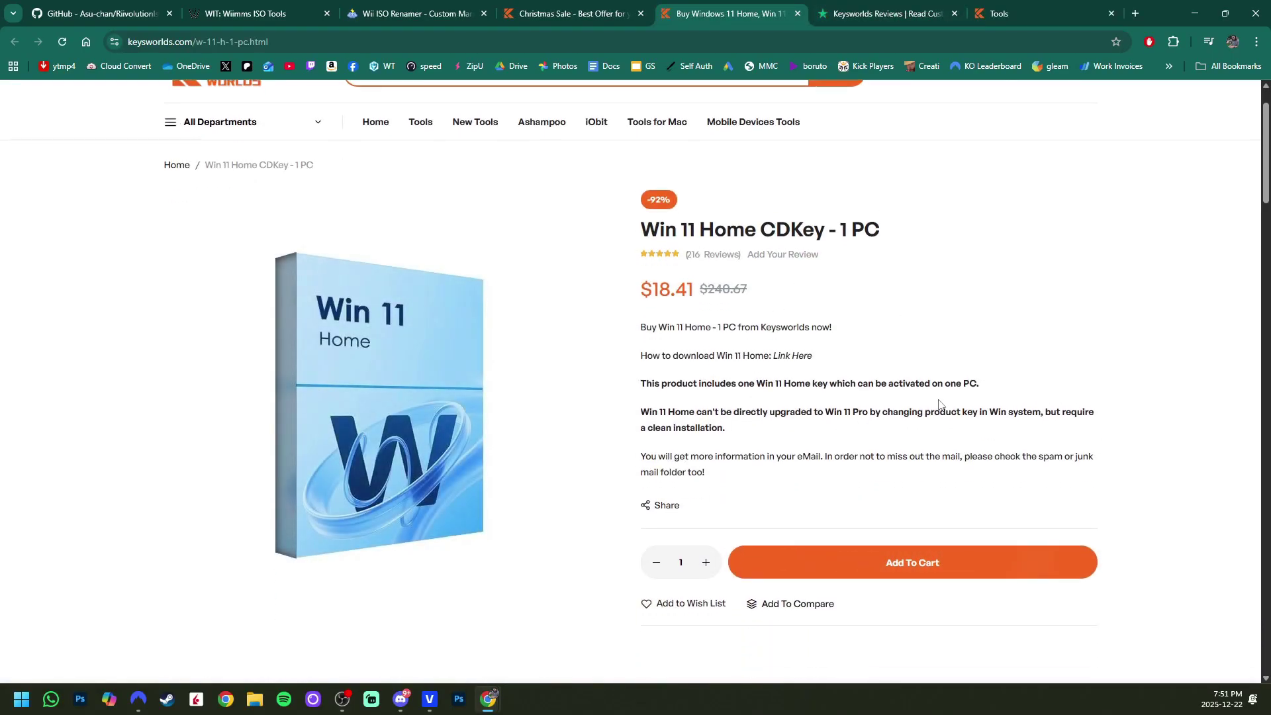
- Take one Win 11 Home CDKey - 1 PC to checkout and enter the discount code funky25
scroll(914, 442, down, 2)
click(914, 442)
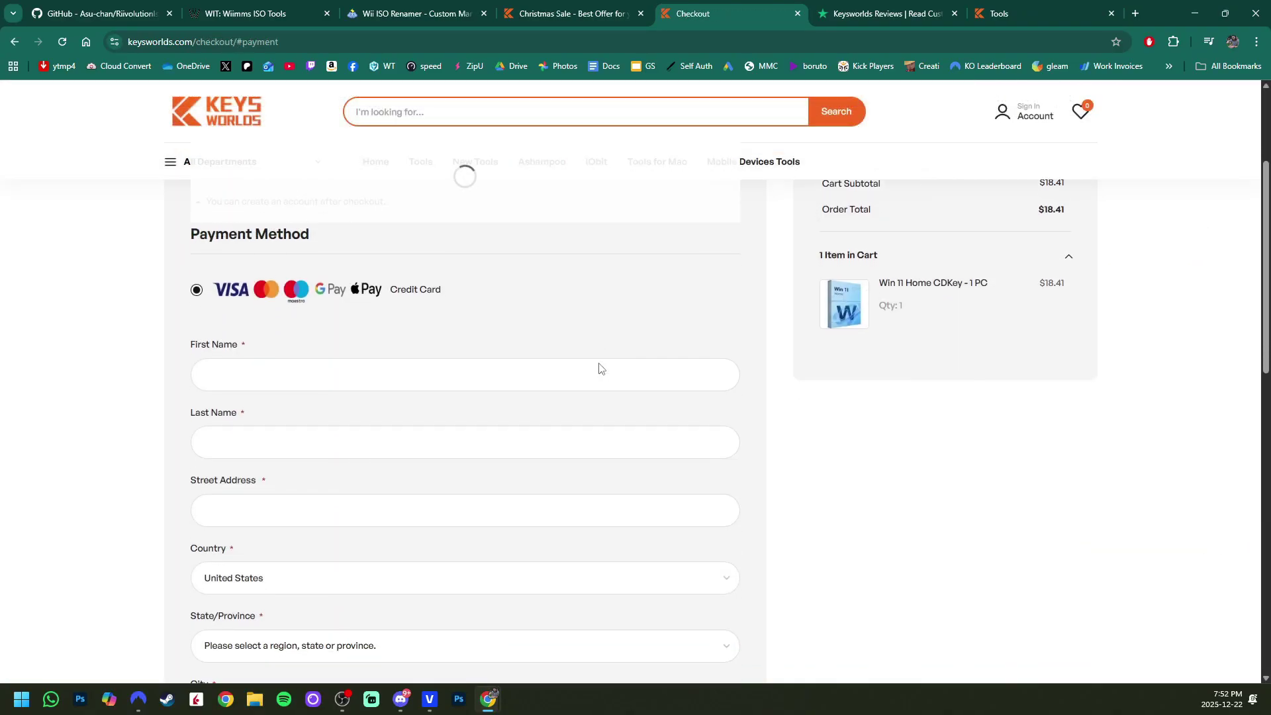
scroll(599, 369, down, 15)
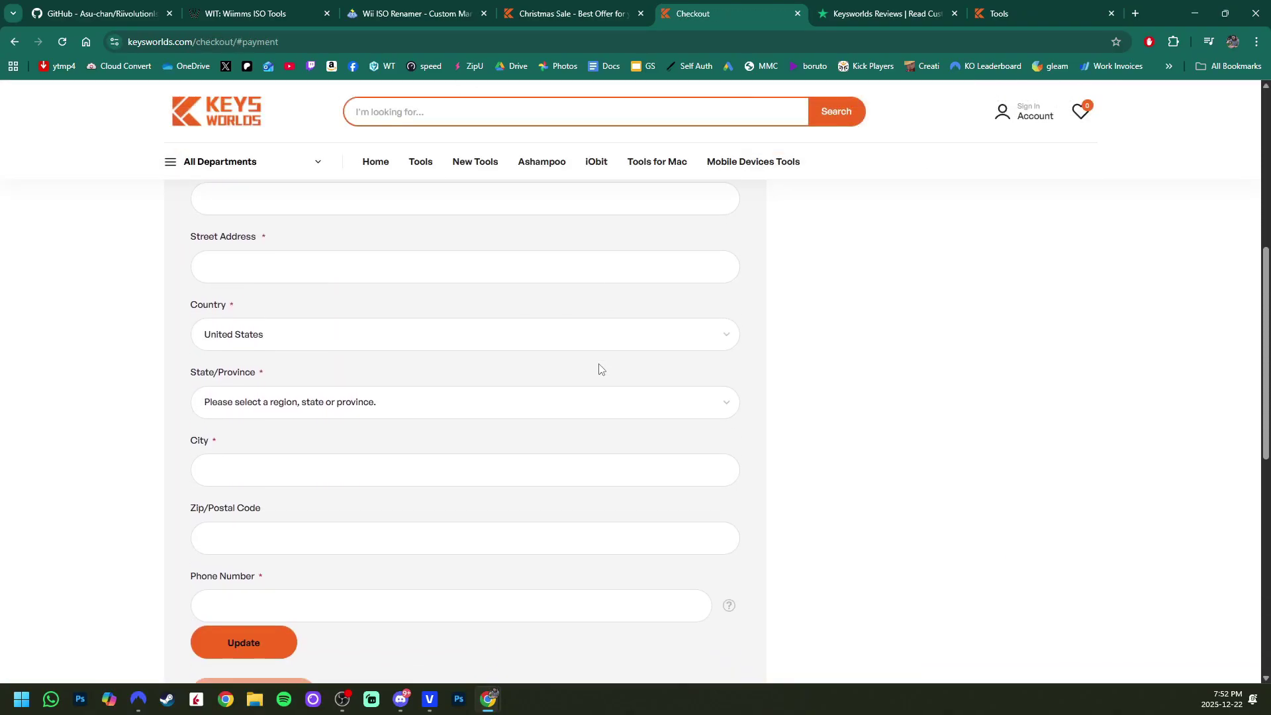
click(261, 368)
click(290, 437)
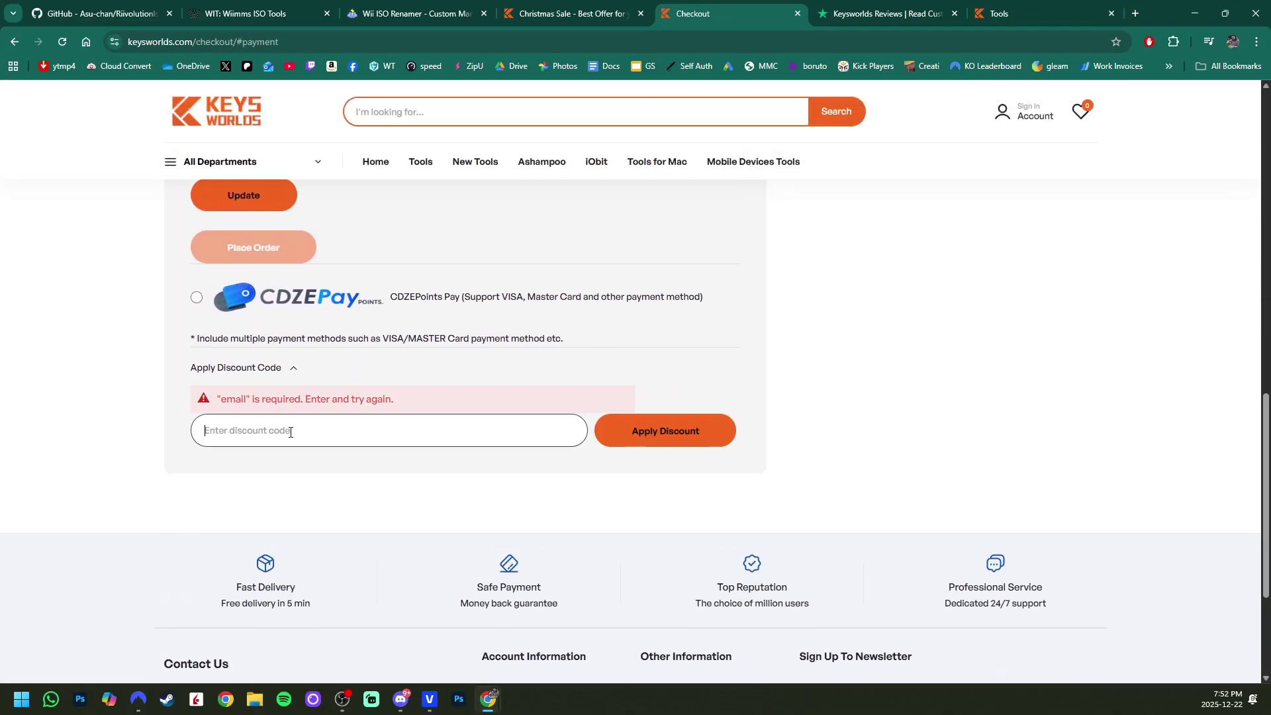
text(funky25)
- Search the Keysworlds store for games and look through the results page
key(Return)
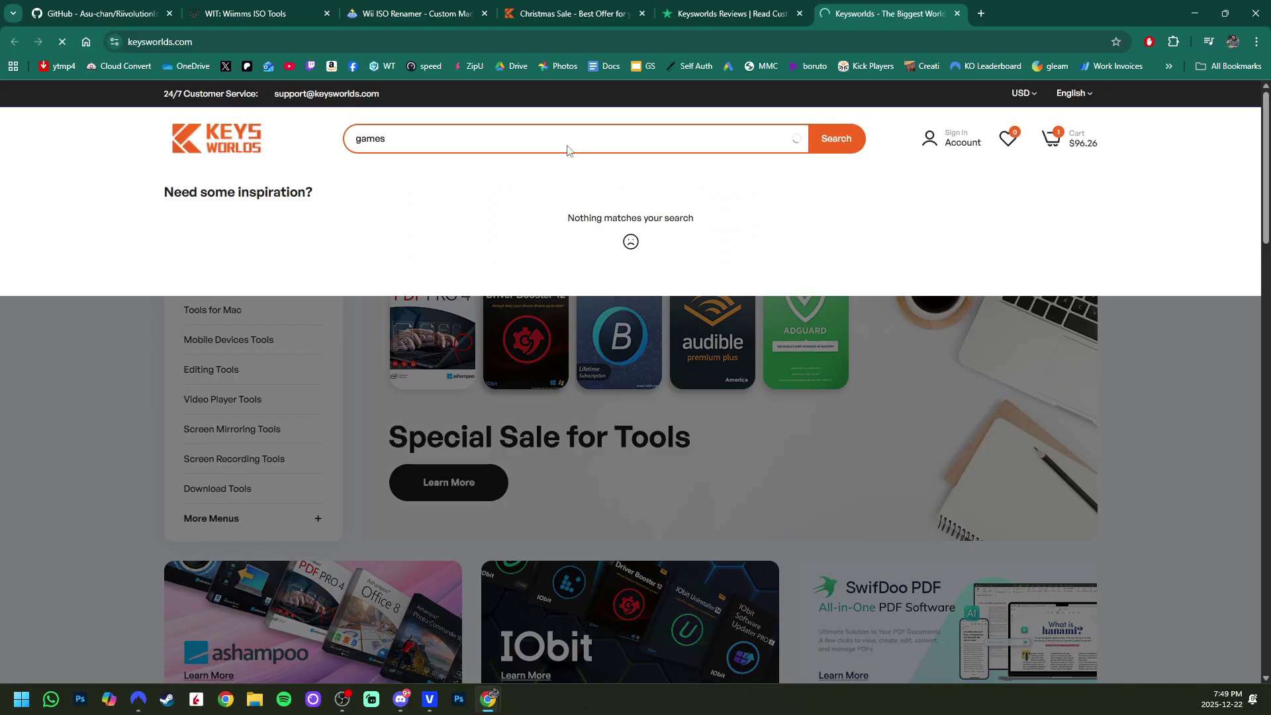
scroll(1196, 332, down, 1)
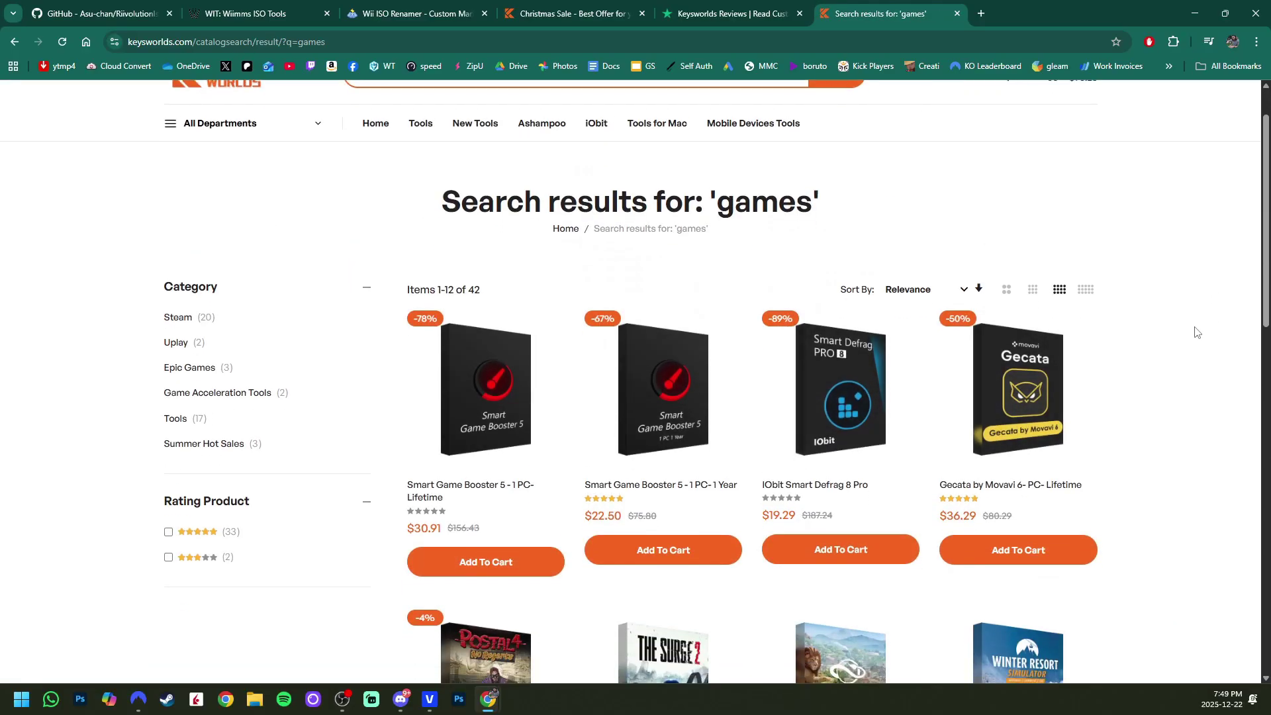
scroll(1196, 332, down, 15)
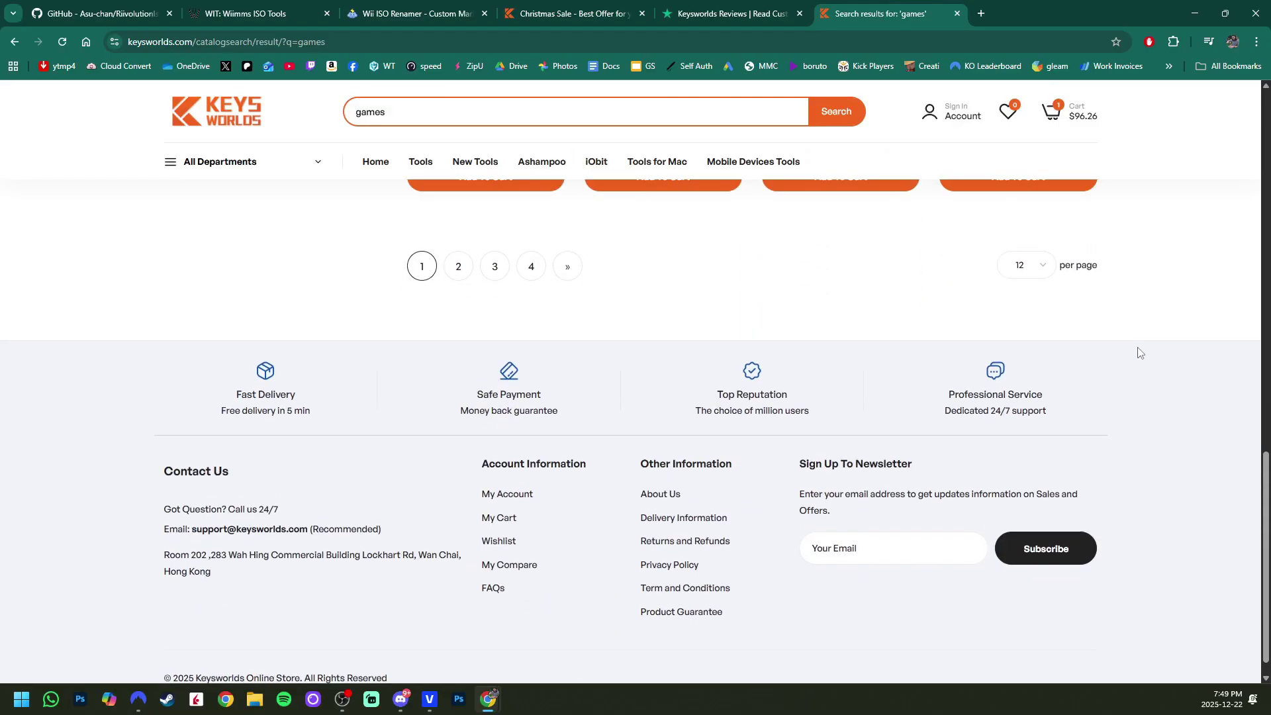
scroll(1139, 353, up, 3)
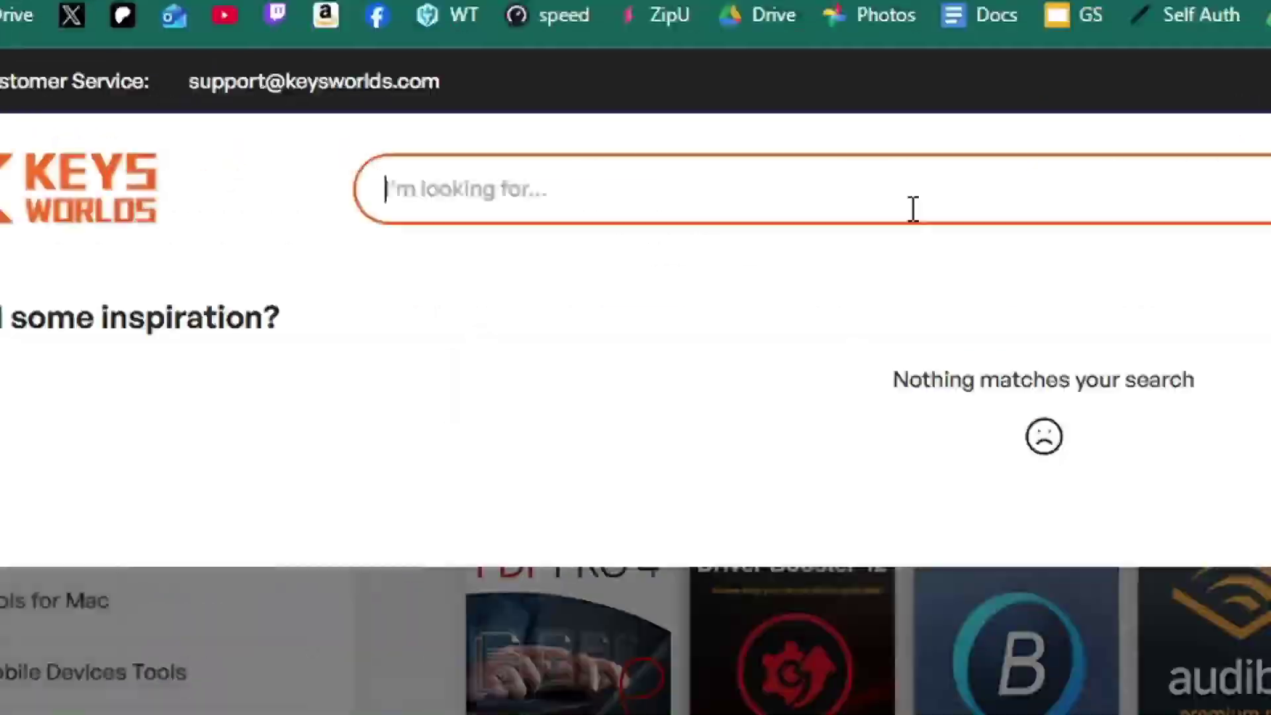
- Search the Keysworlds store for audible and look over the Windows keys on the Christmas sale page
text(audibl)
text(e)
key(Return)
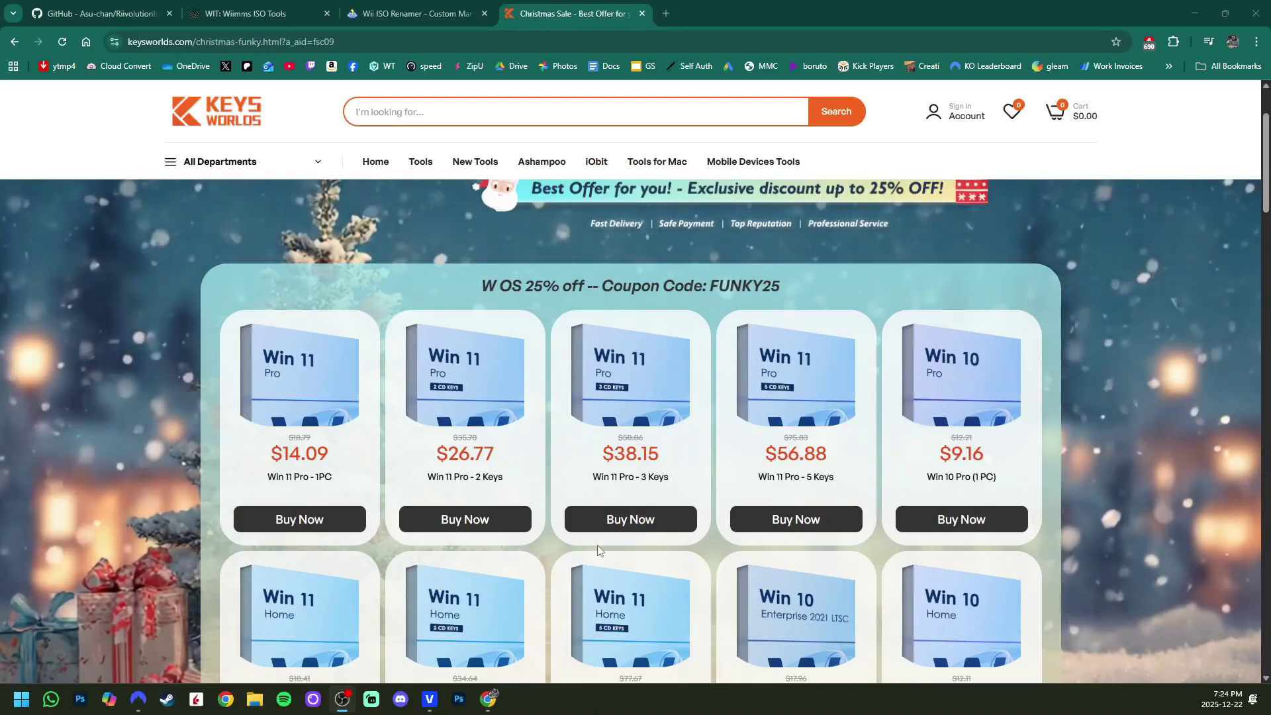
scroll(1261, 212, down, 2)
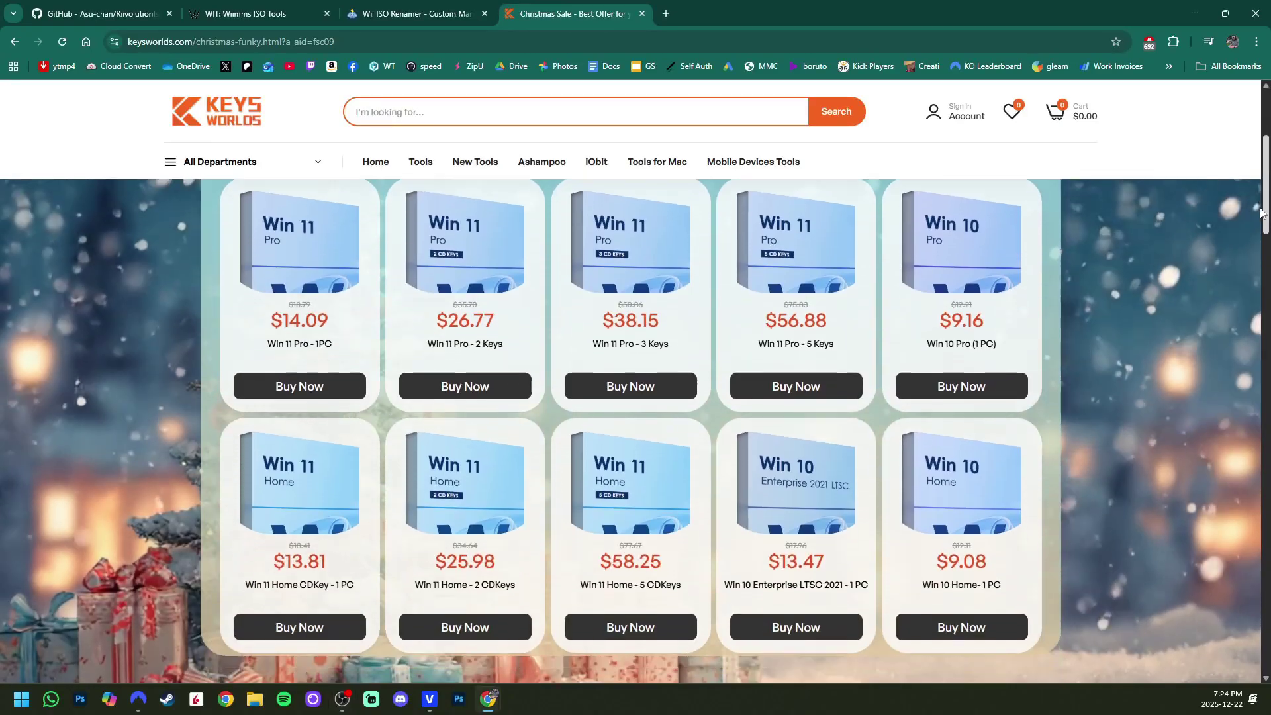
- Look over the Office keys offered on the Keysworlds Christmas sale page
drag(1261, 212, 1228, 292)
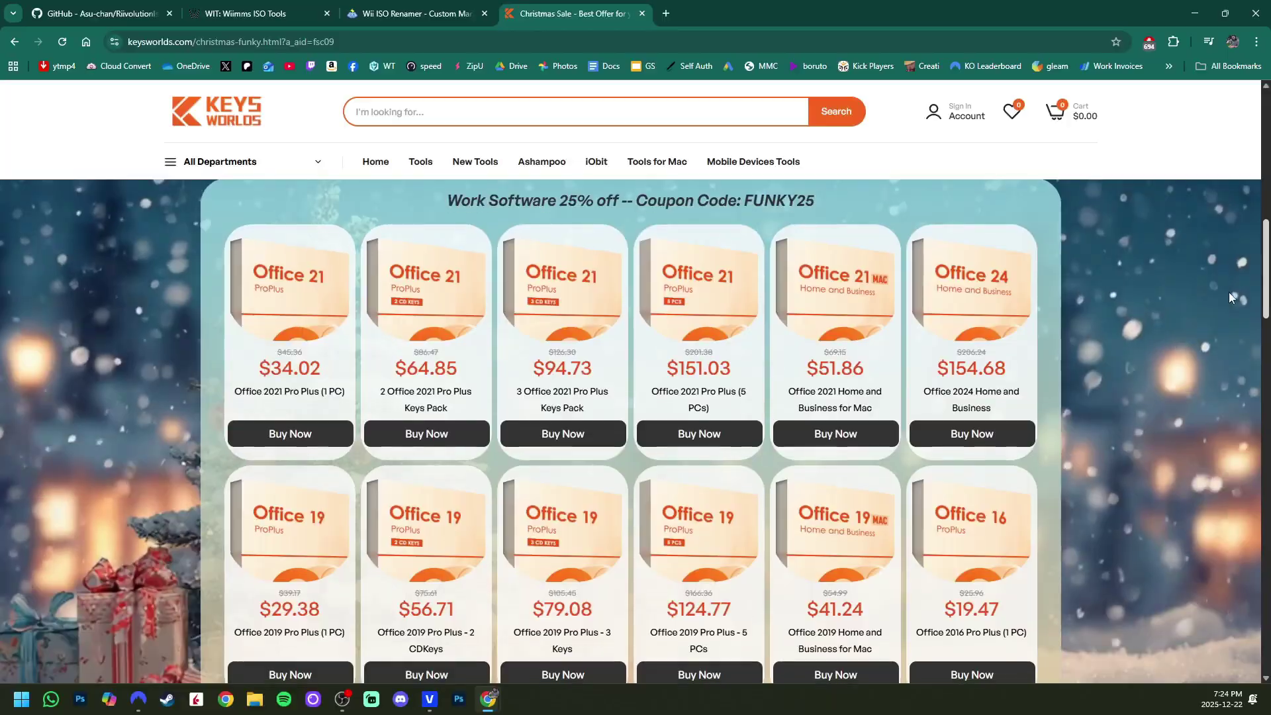
scroll(1226, 305, down, 2)
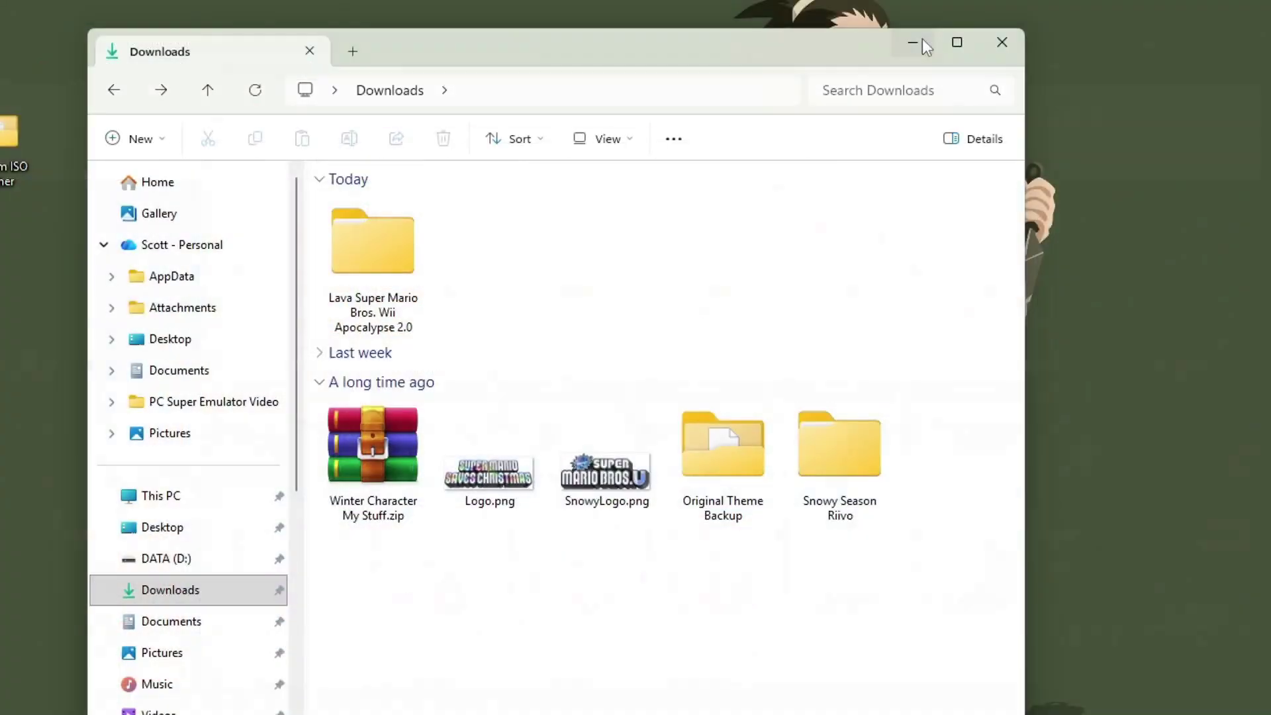
- Switch to Dolphin, open its user folder and go to the Riivolution folder inside Load, placed on the right half of the desktop
click(922, 38)
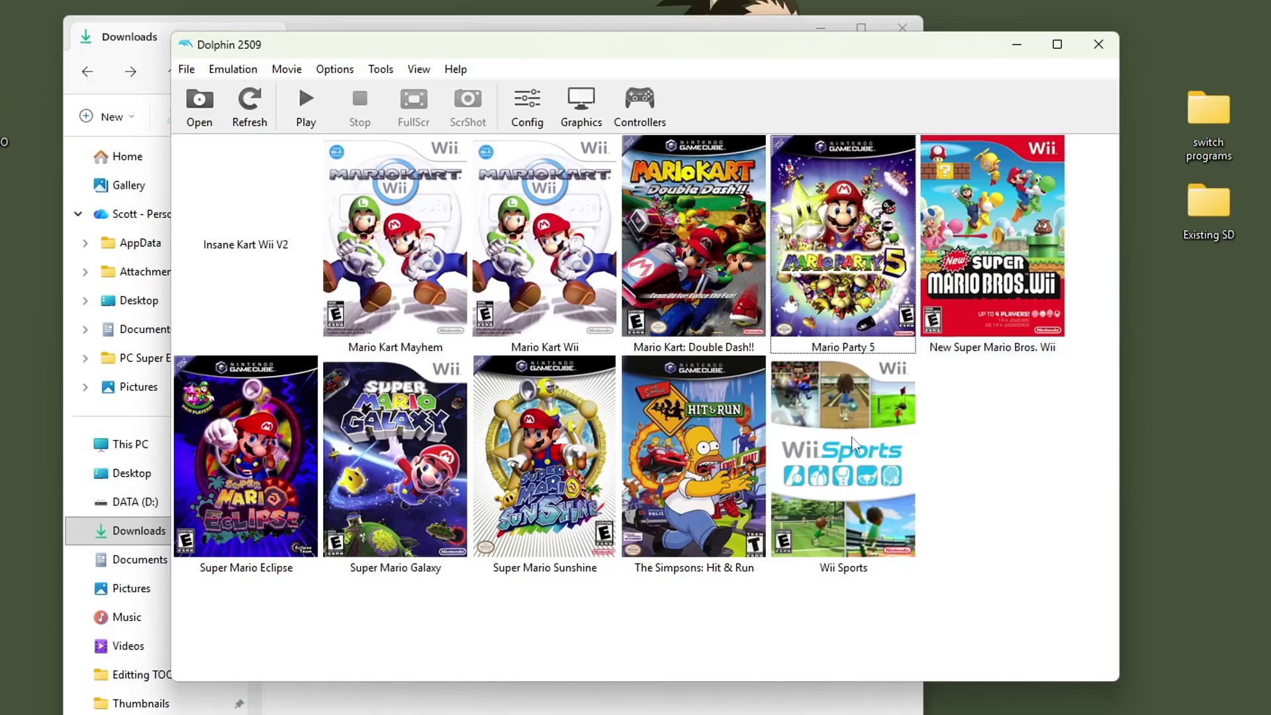
click(186, 69)
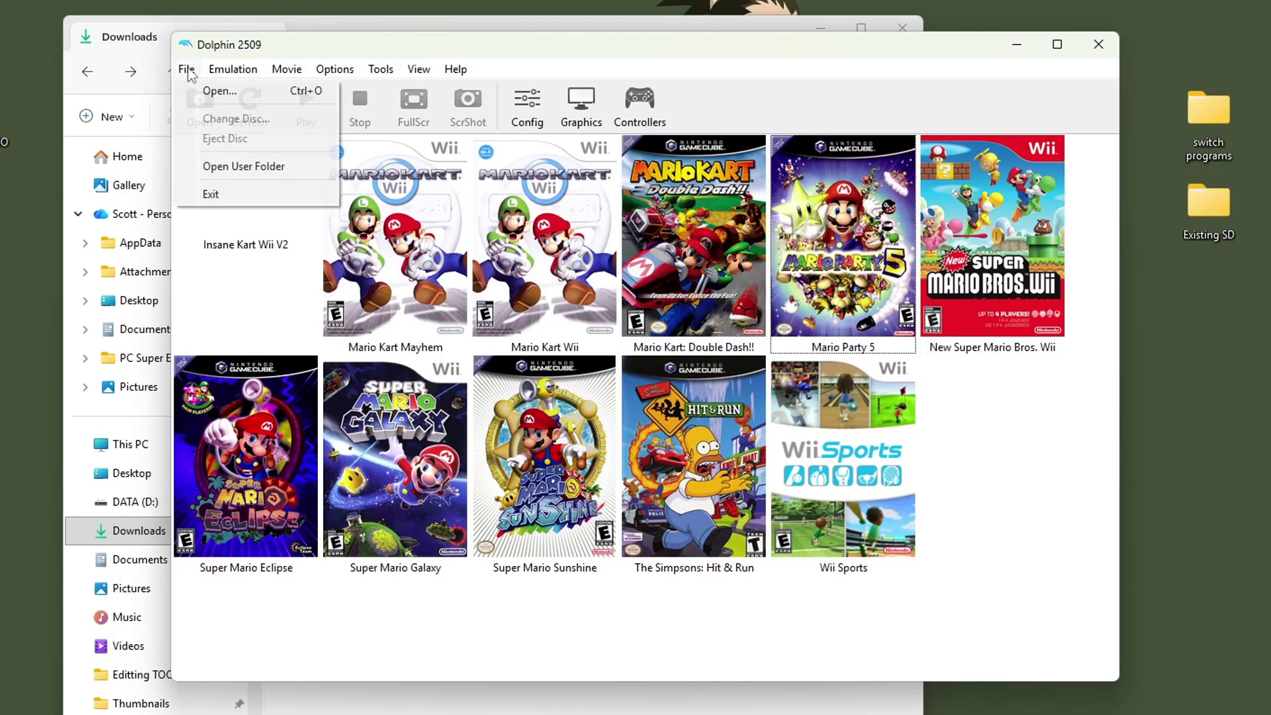
click(232, 169)
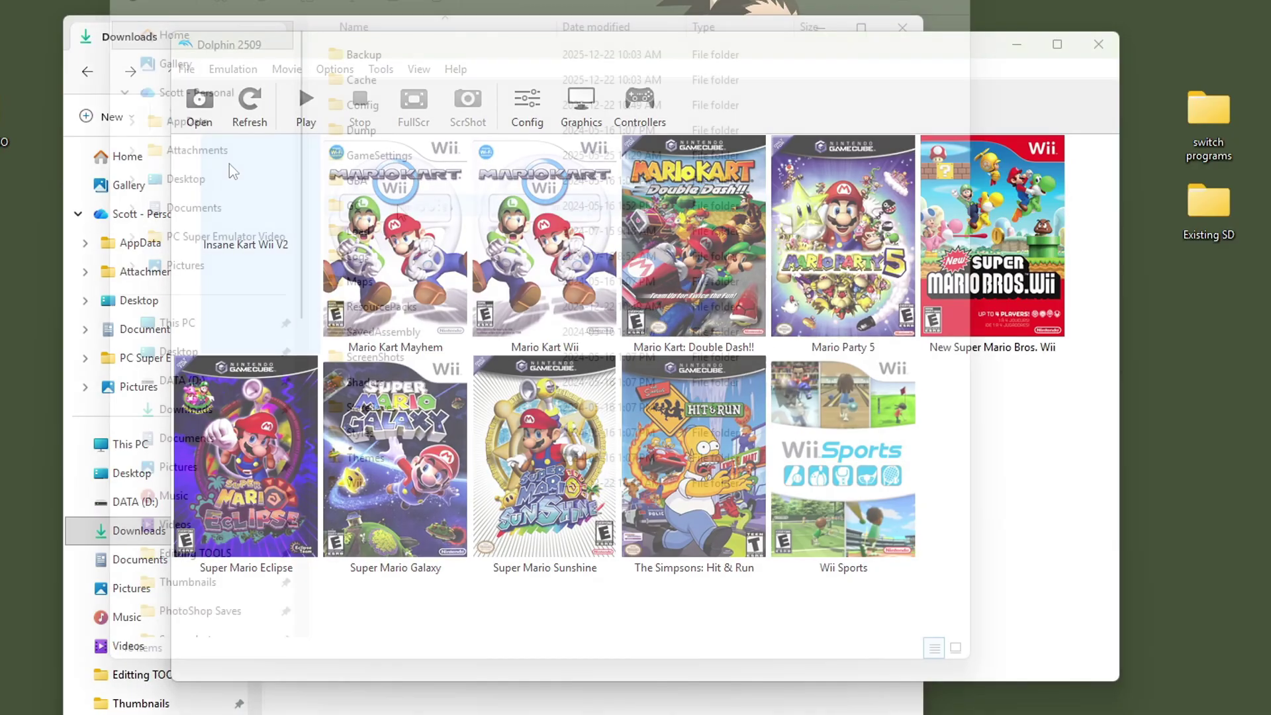
double_click(361, 231)
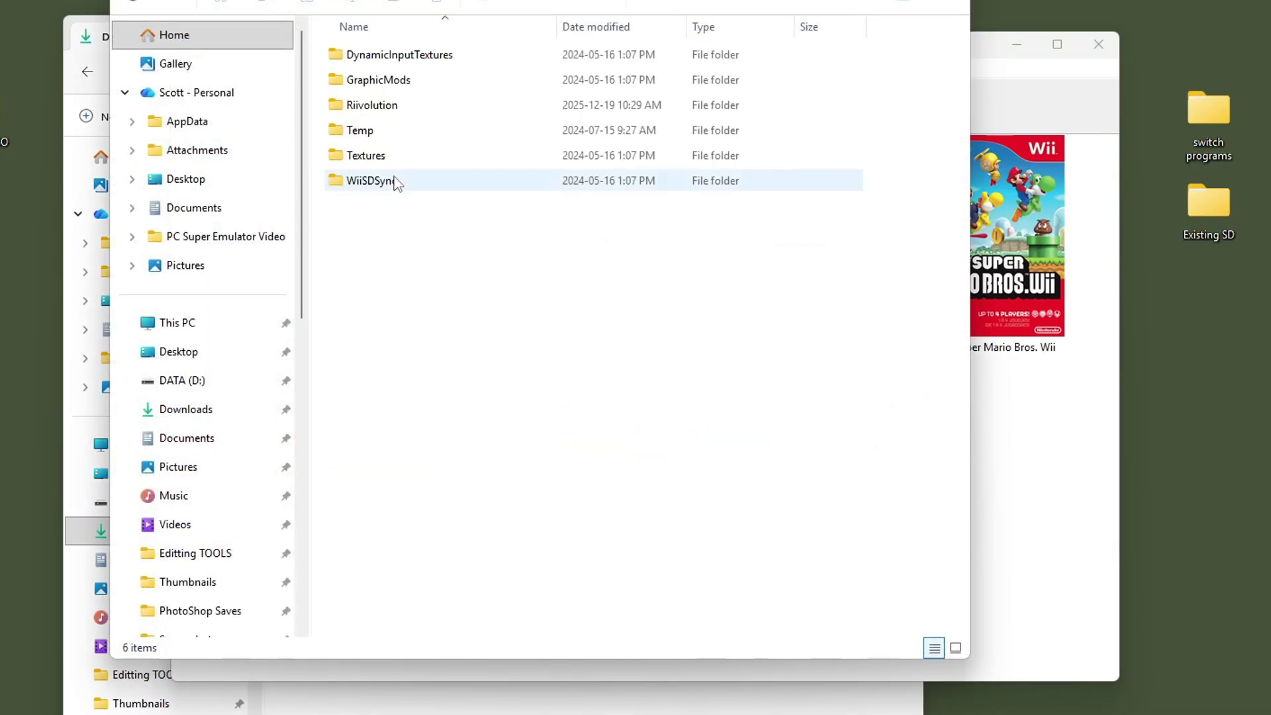
mouse_move(397, 110)
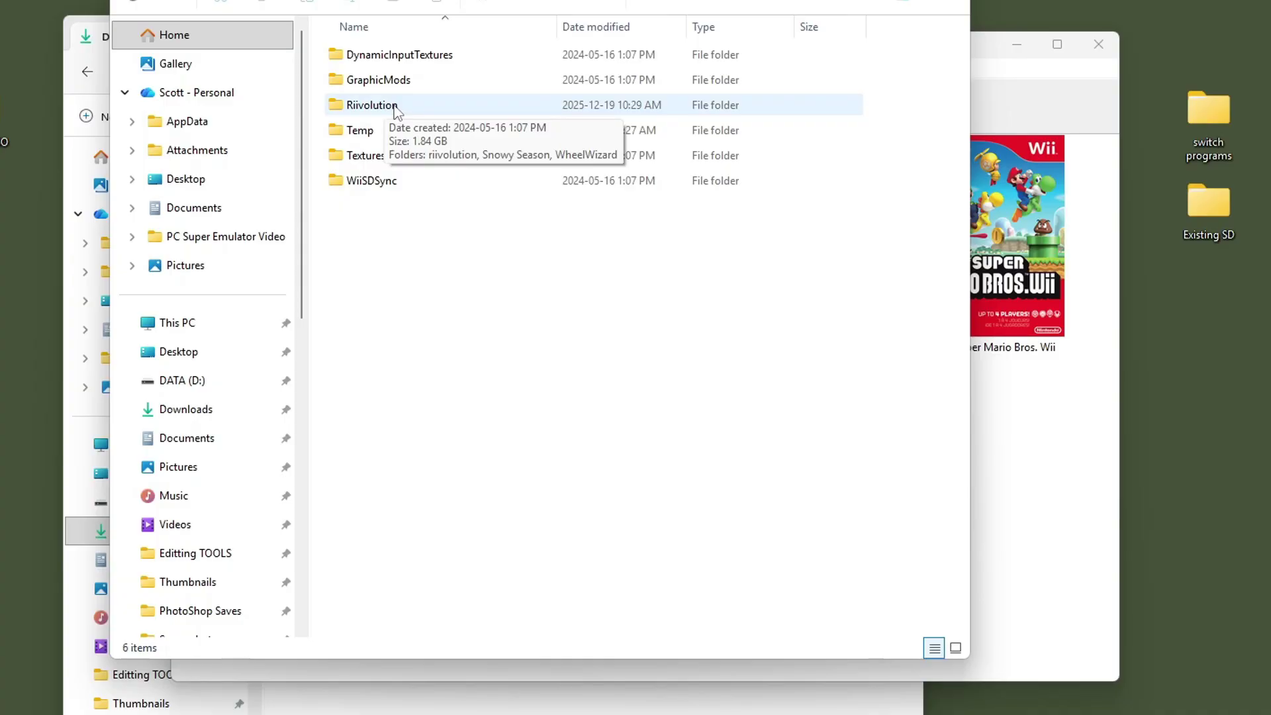
double_click(371, 105)
key(super+Right)
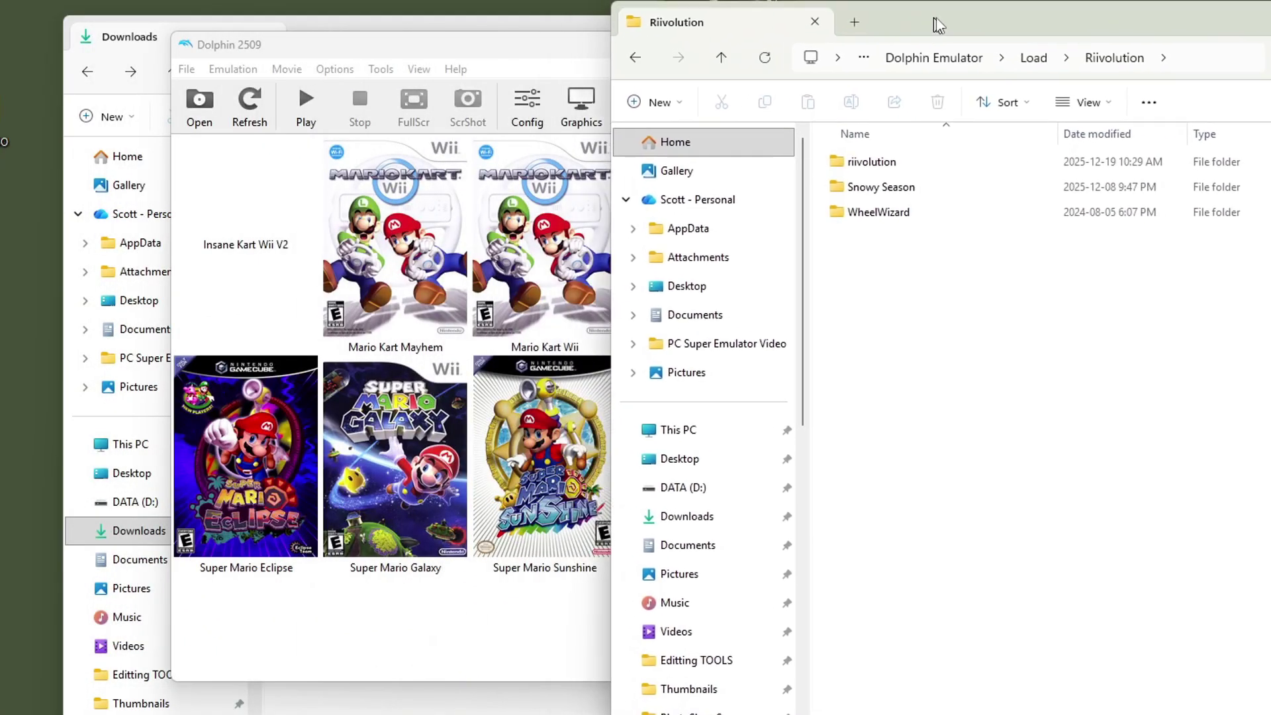
- Copy the riivolution and LavaApocalypse folders from the downloaded Lava Super Mario Bros. Wii Apocalypse mod into Dolphin's Riivolution folder
drag(504, 24, 388, 4)
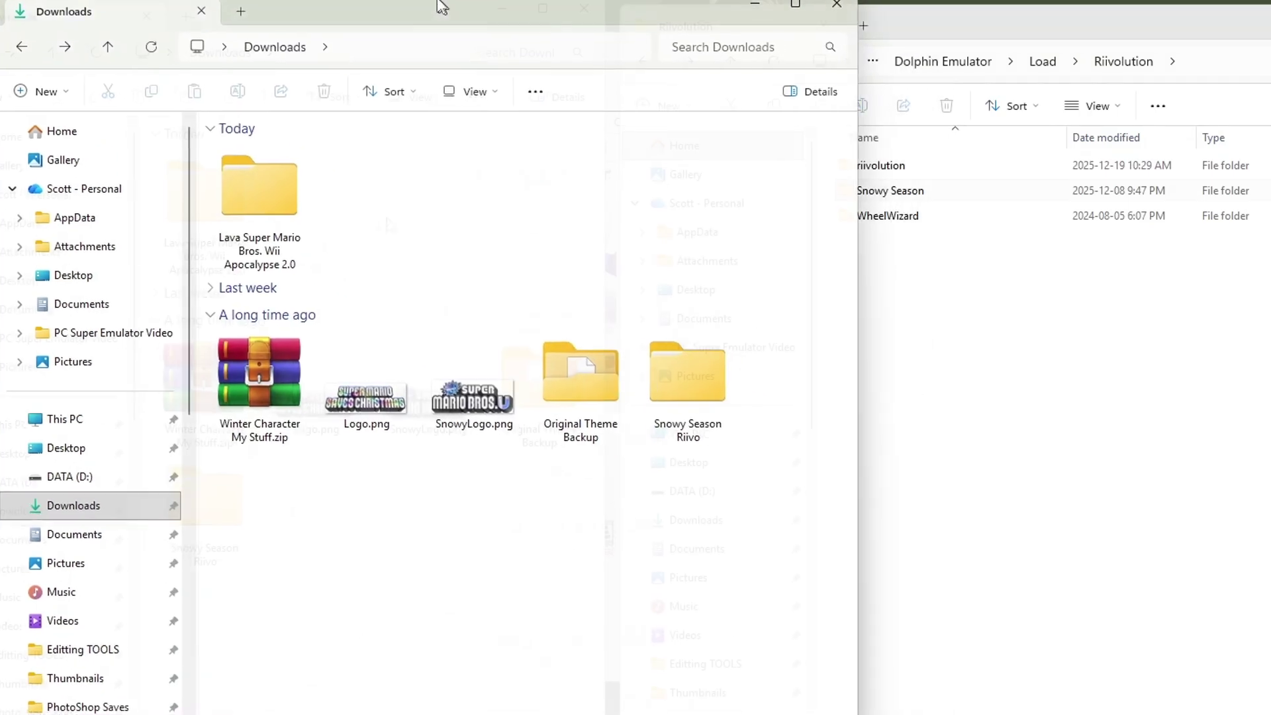
double_click(211, 215)
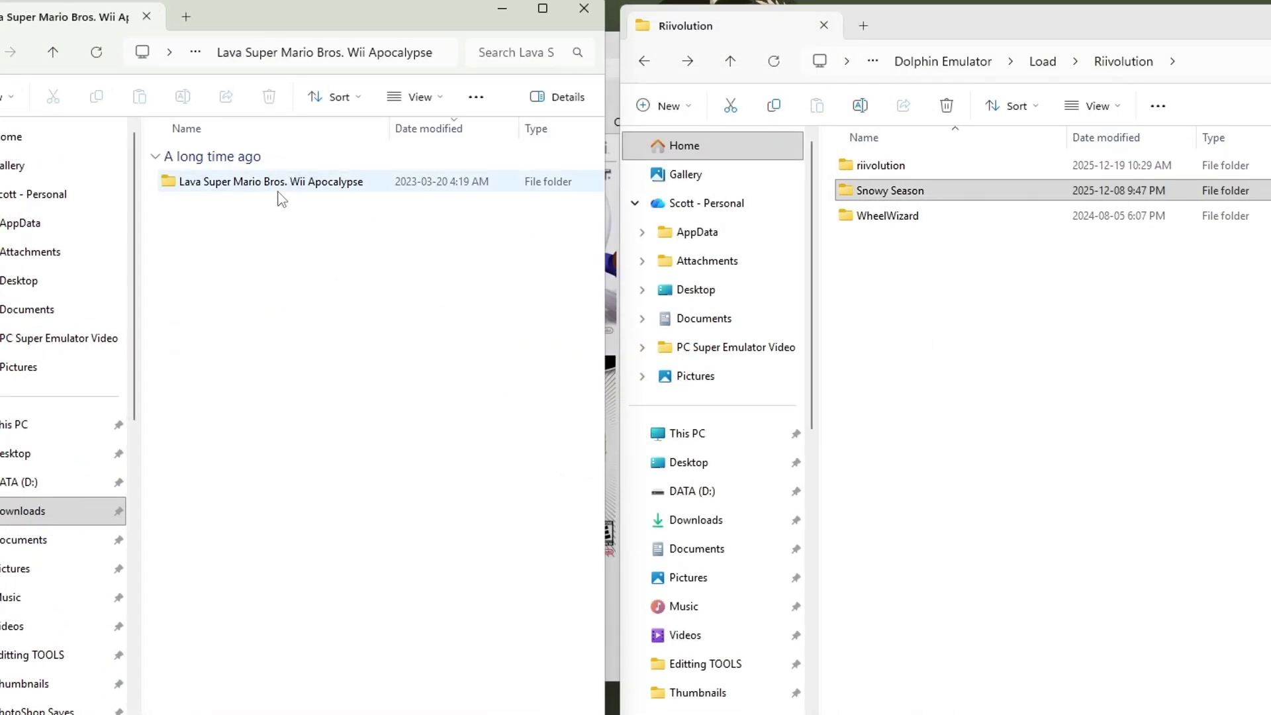
double_click(250, 188)
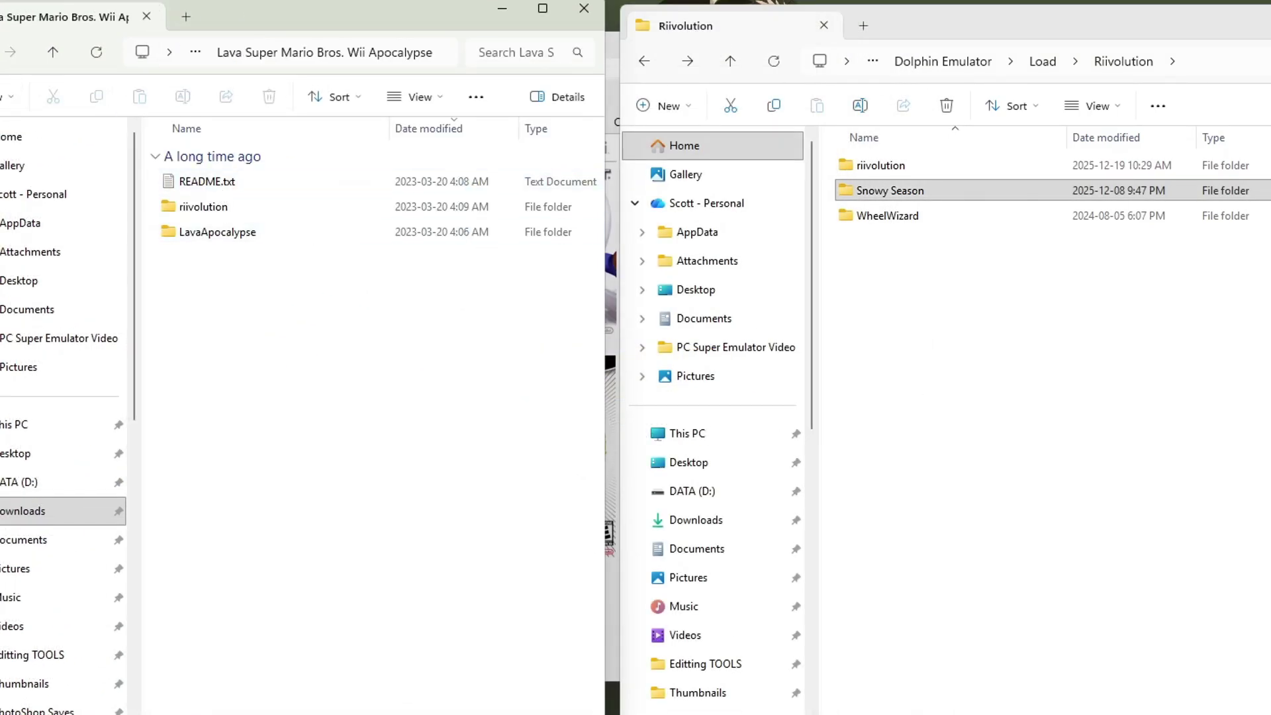
double_click(940, 192)
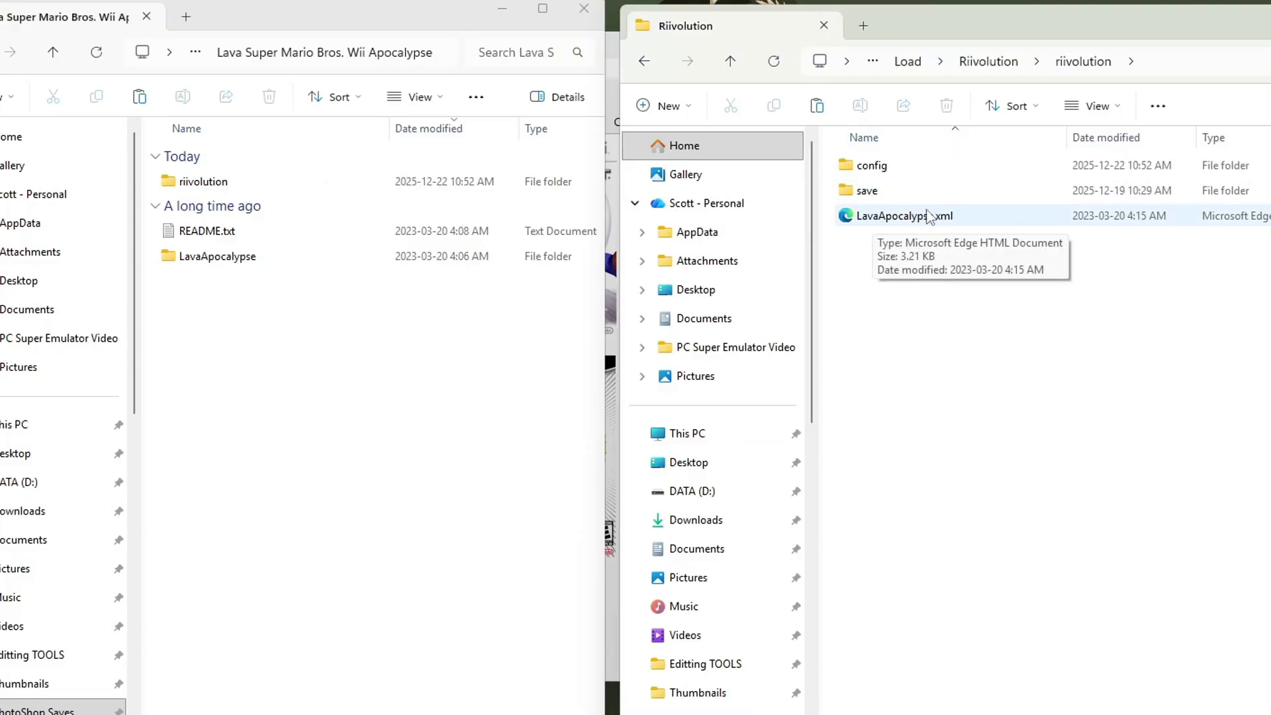
click(642, 64)
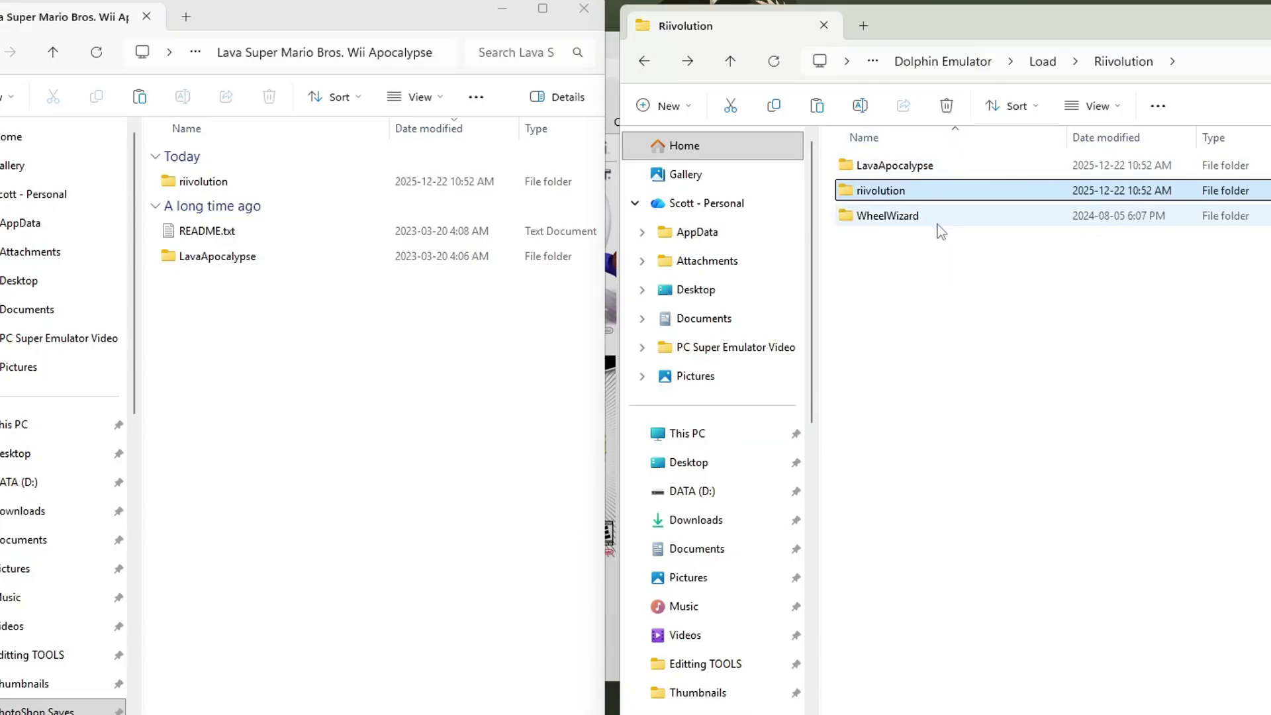
- Copy the riivolution, Bonus Stuff and SnowySeason folders from Snowy Season Riivo in Downloads into Dolphin's Riivolution folder and close the Downloads window
click(56, 125)
key(alt+Up)
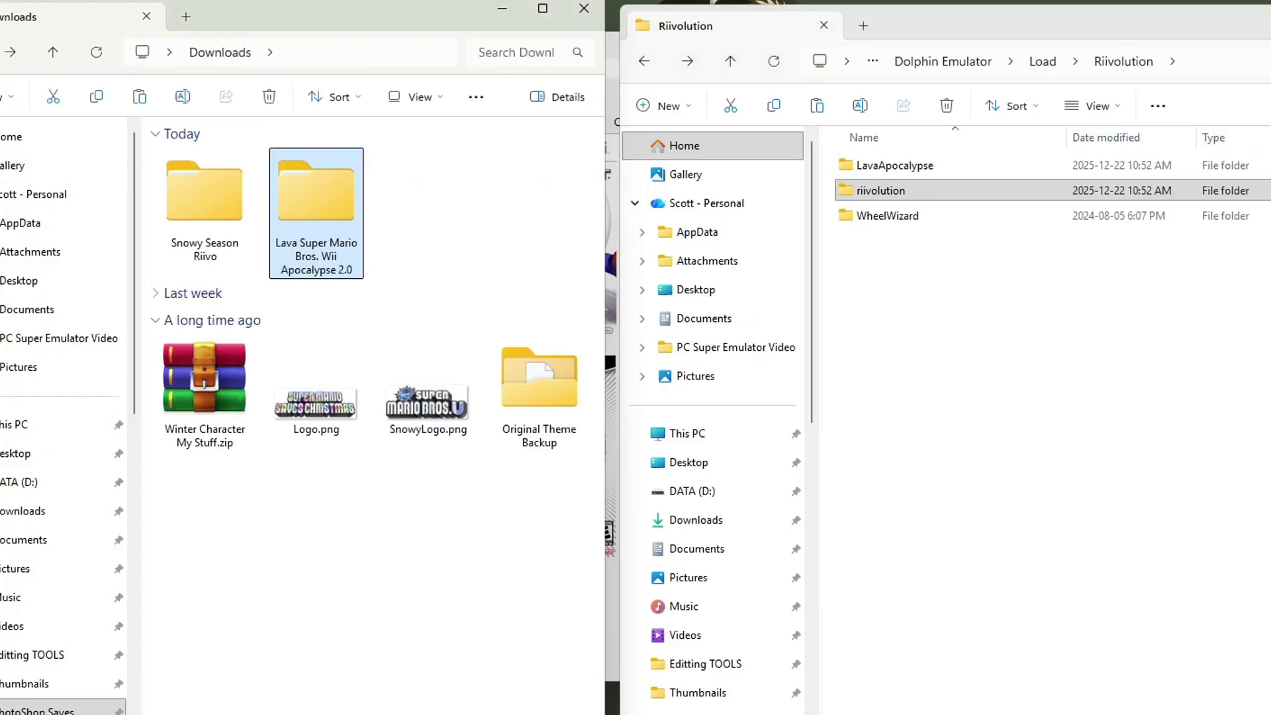
double_click(225, 225)
key(ctrl+a)
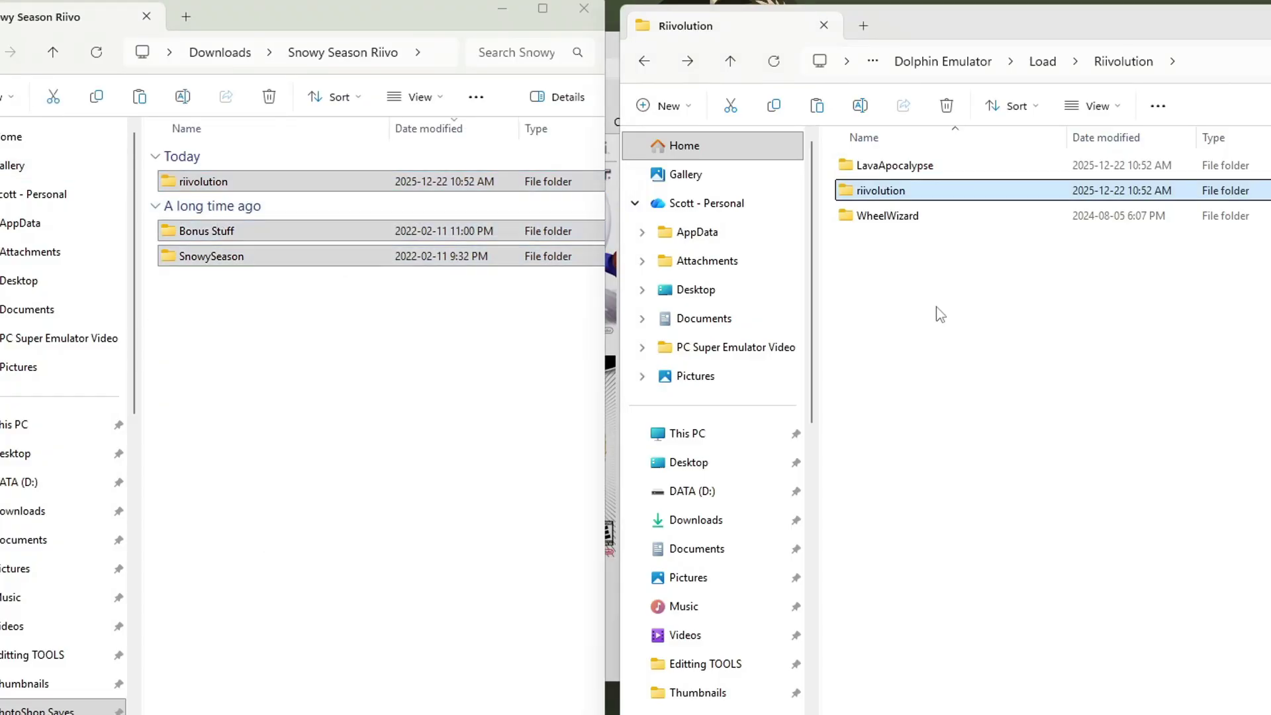
click(936, 312)
key(ctrl+v)
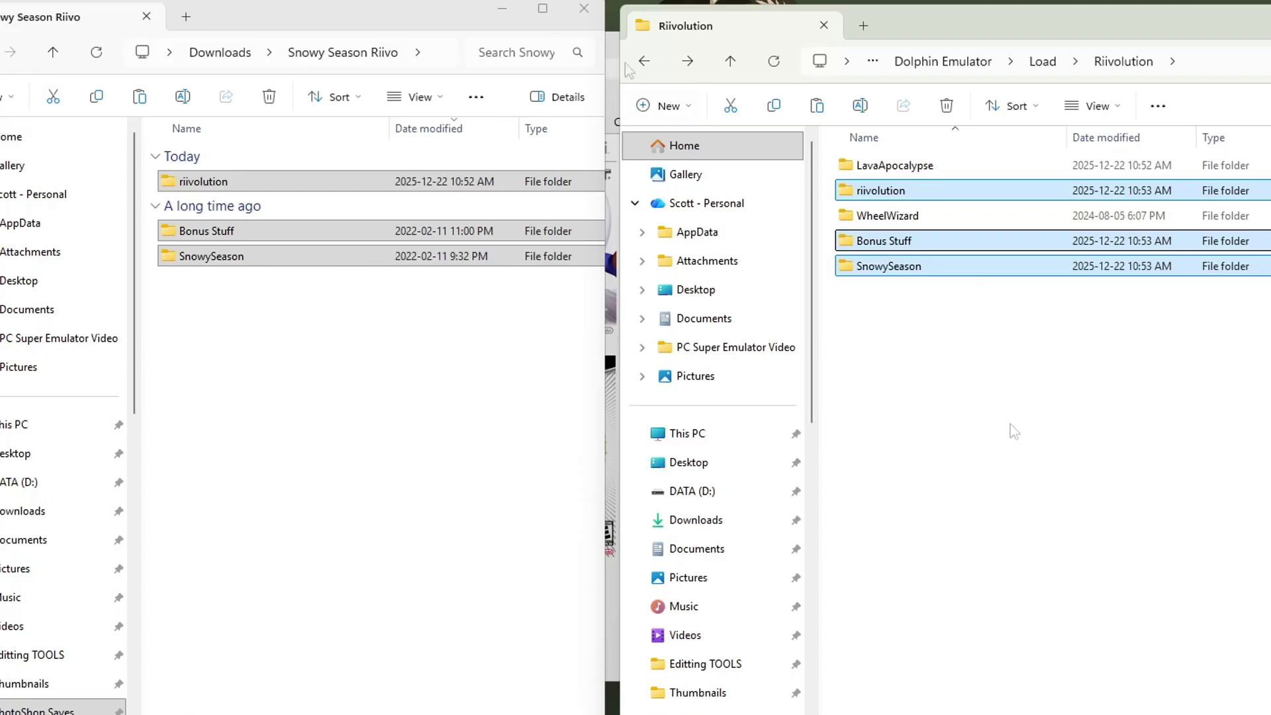
click(583, 7)
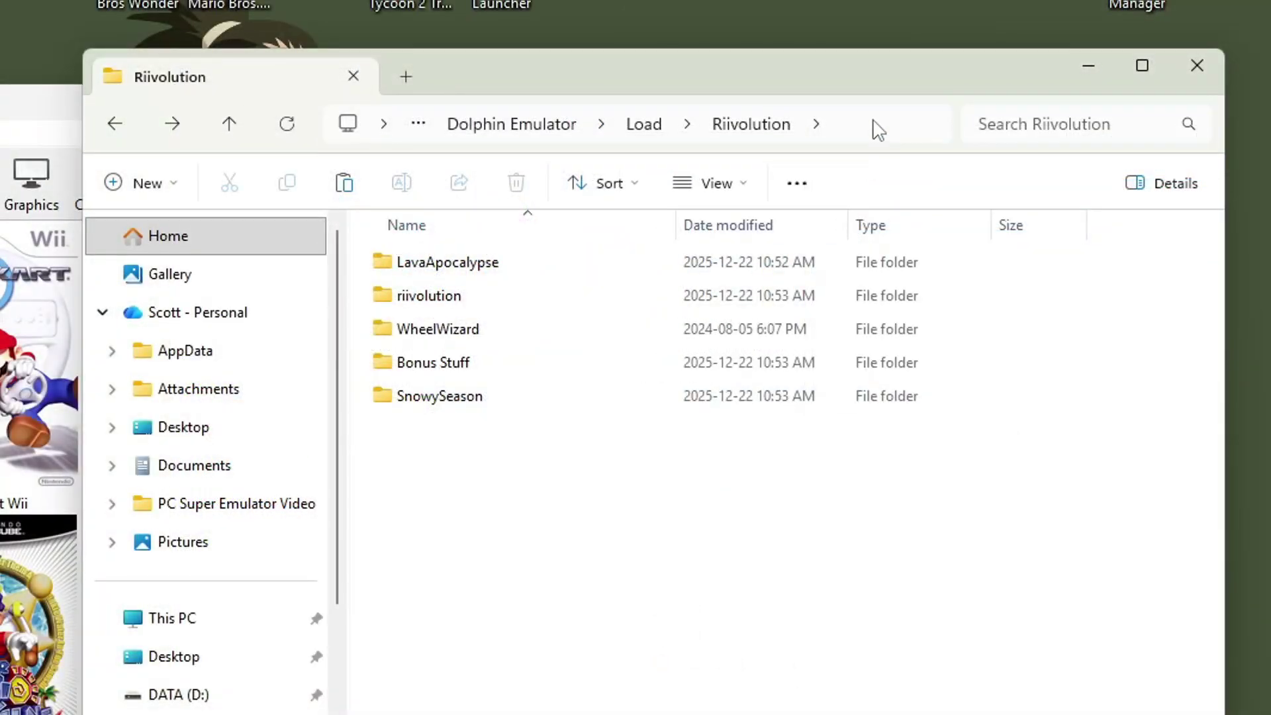
- Copy the full path of Dolphin's Load\Riivolution folder
click(865, 129)
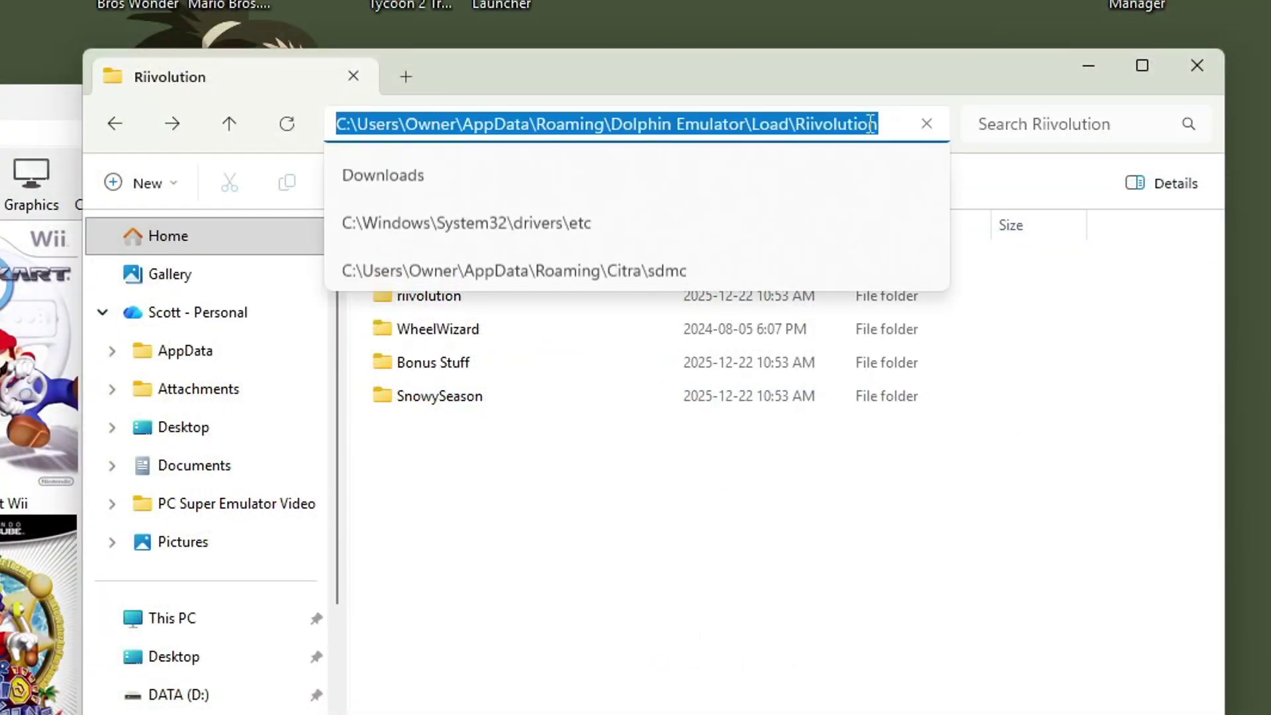
right_click(560, 127)
click(629, 191)
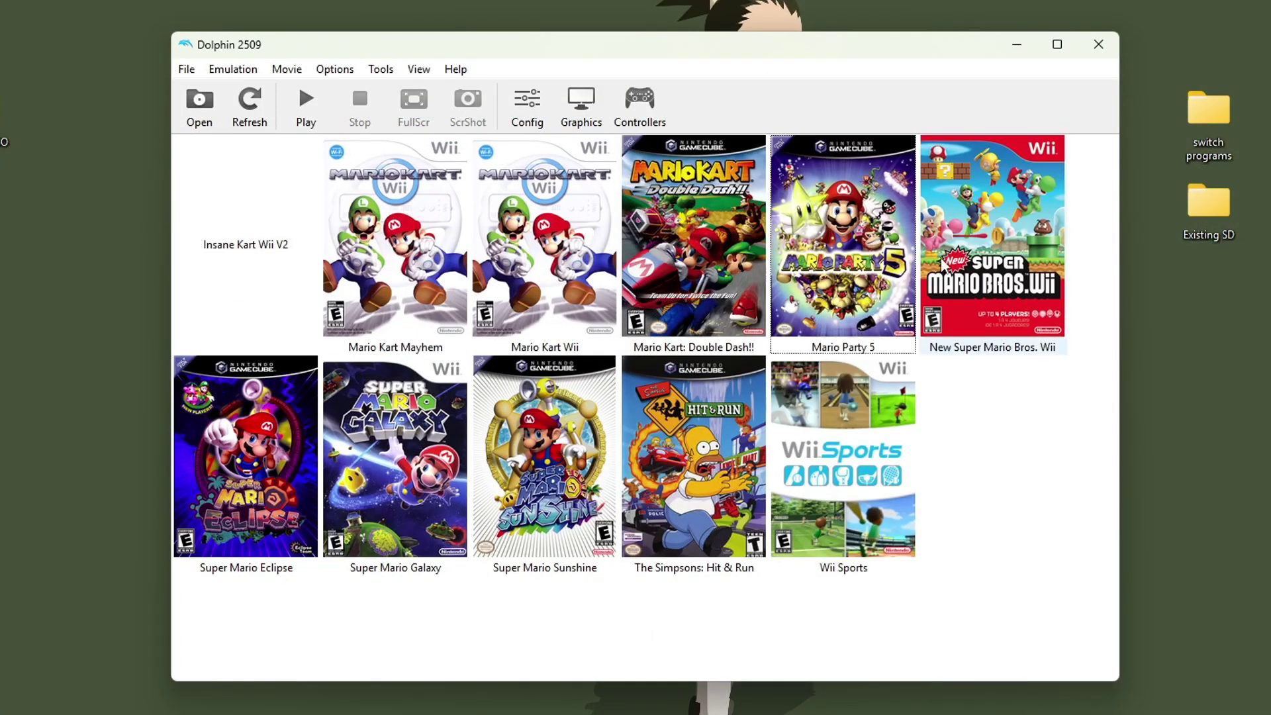
- Open the Riivolution patches for New Super Mario Bros. Wii and load SnowySeason.xml from the riivolution folder at the copied path
right_click(994, 249)
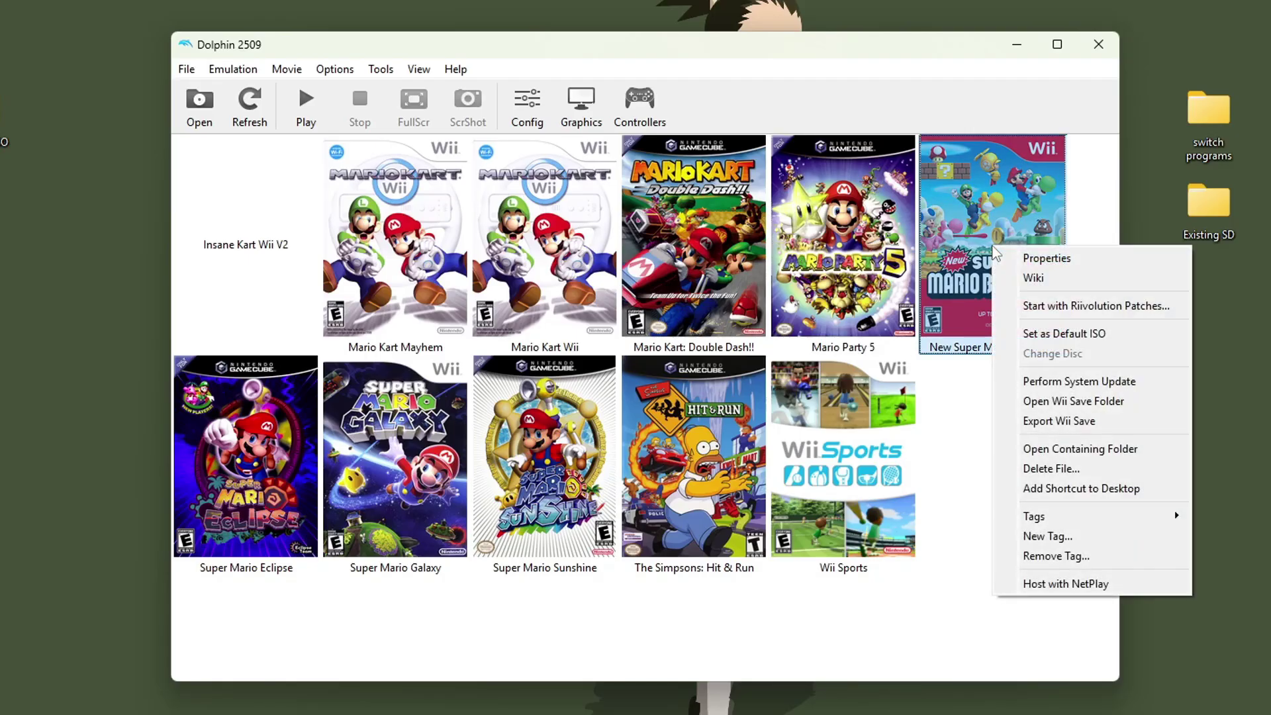
click(1071, 306)
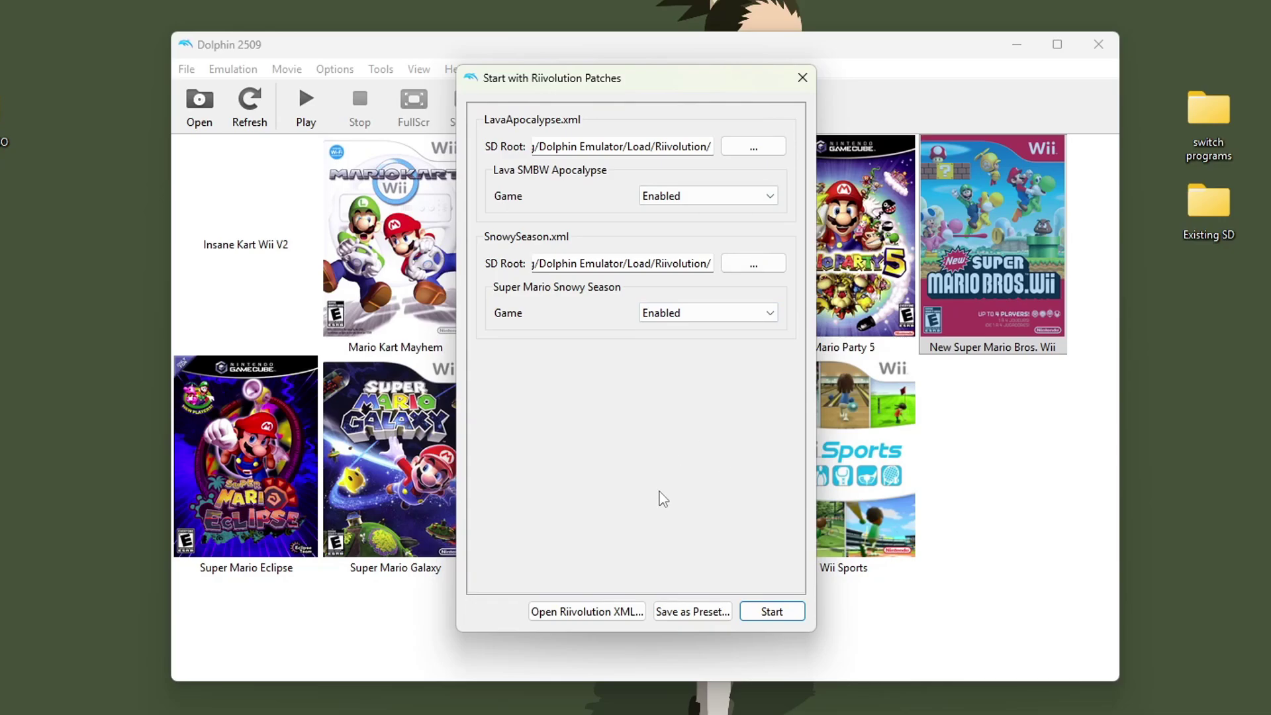
click(566, 612)
click(986, 147)
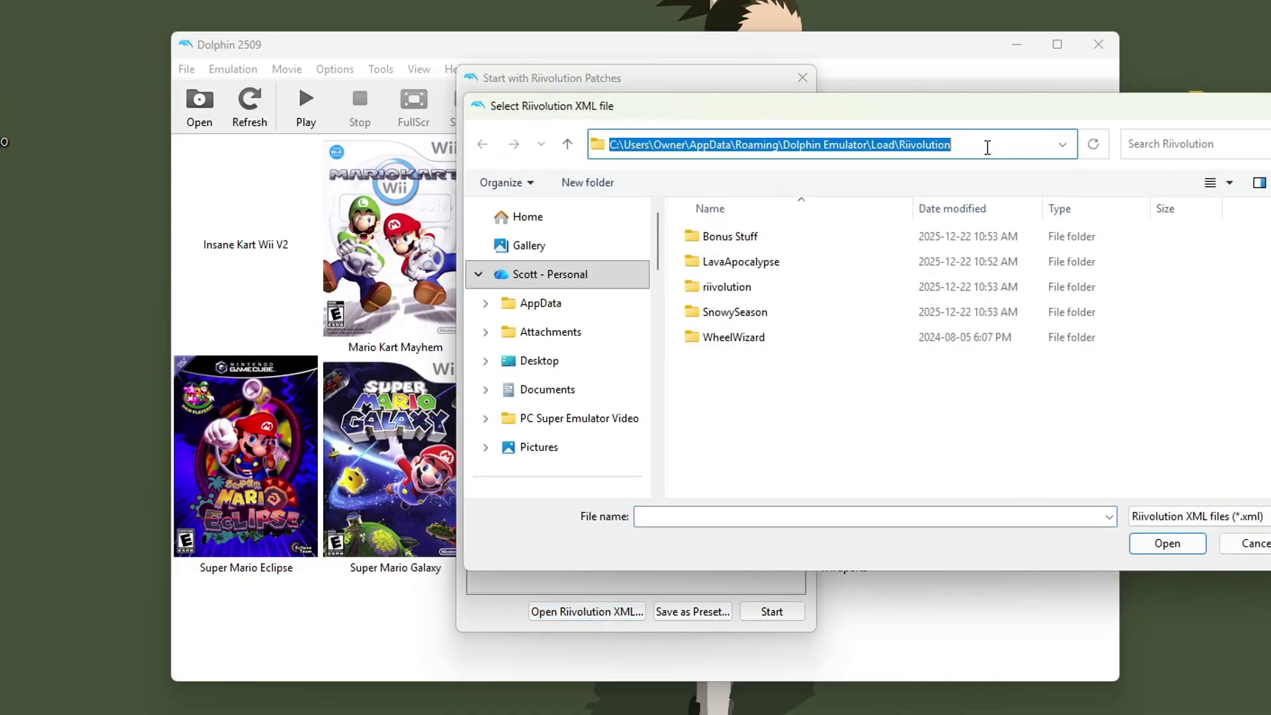
right_click(986, 147)
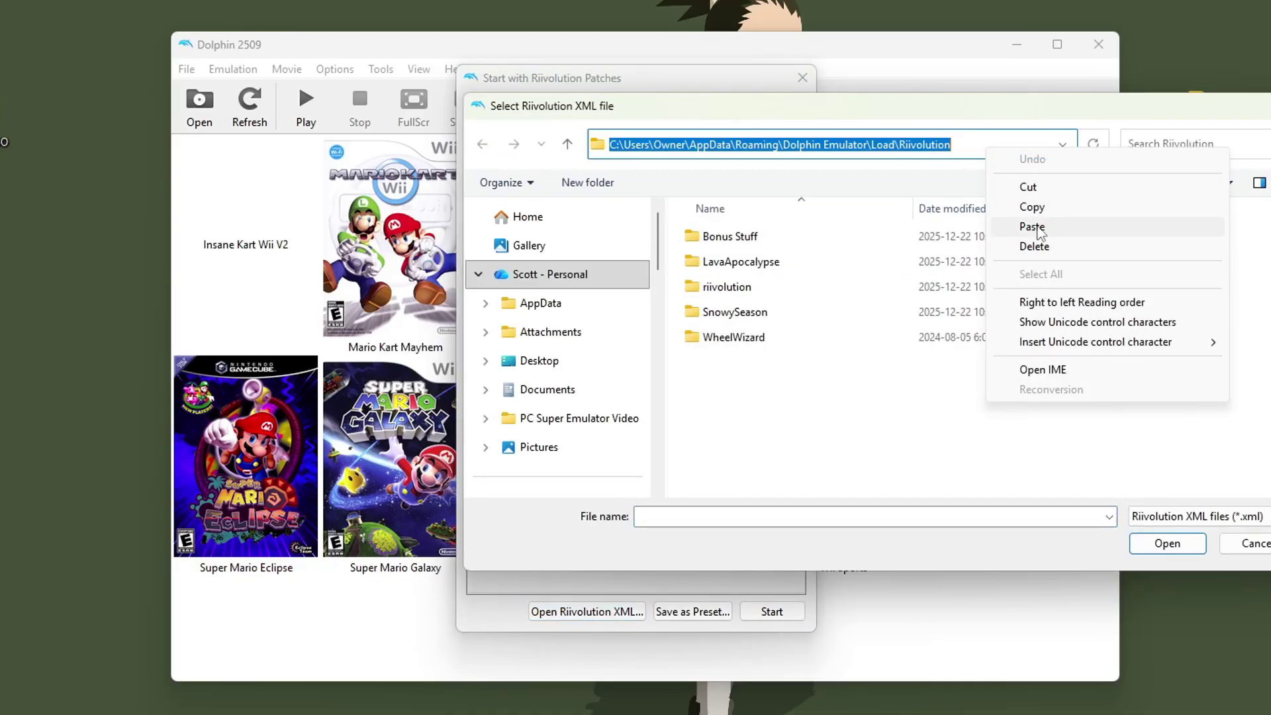
click(1031, 227)
key(Return)
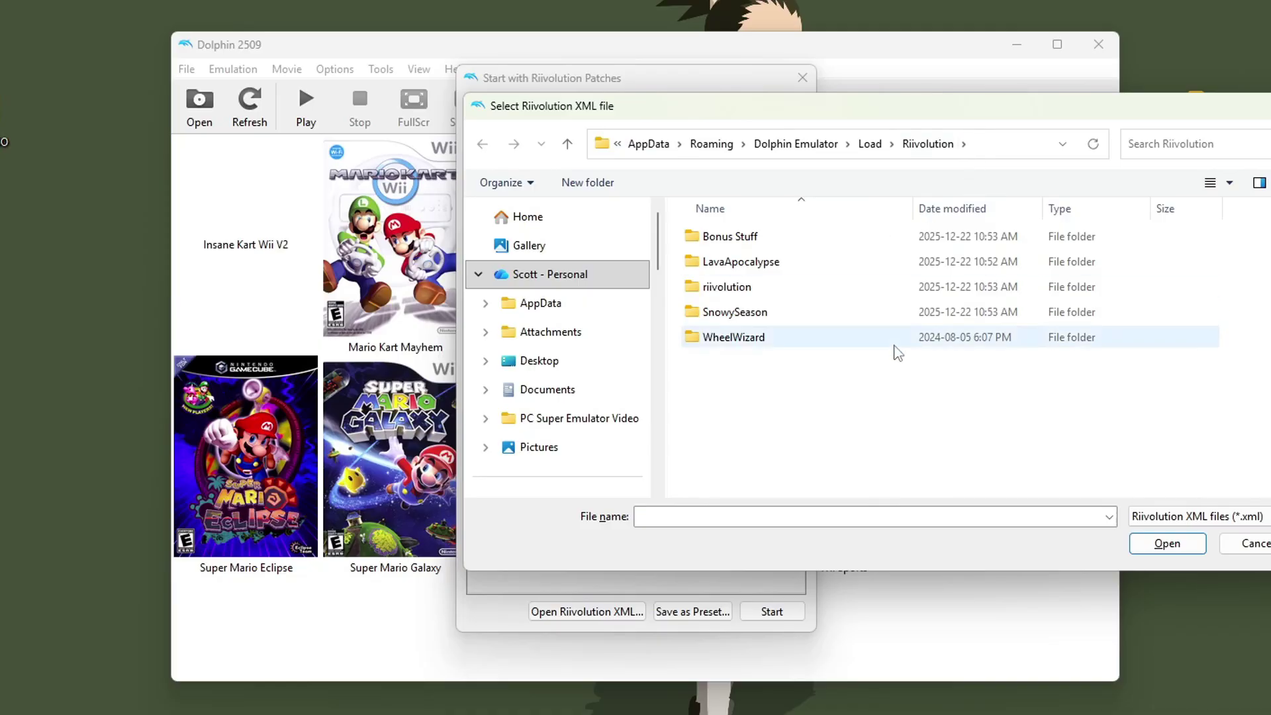
double_click(795, 288)
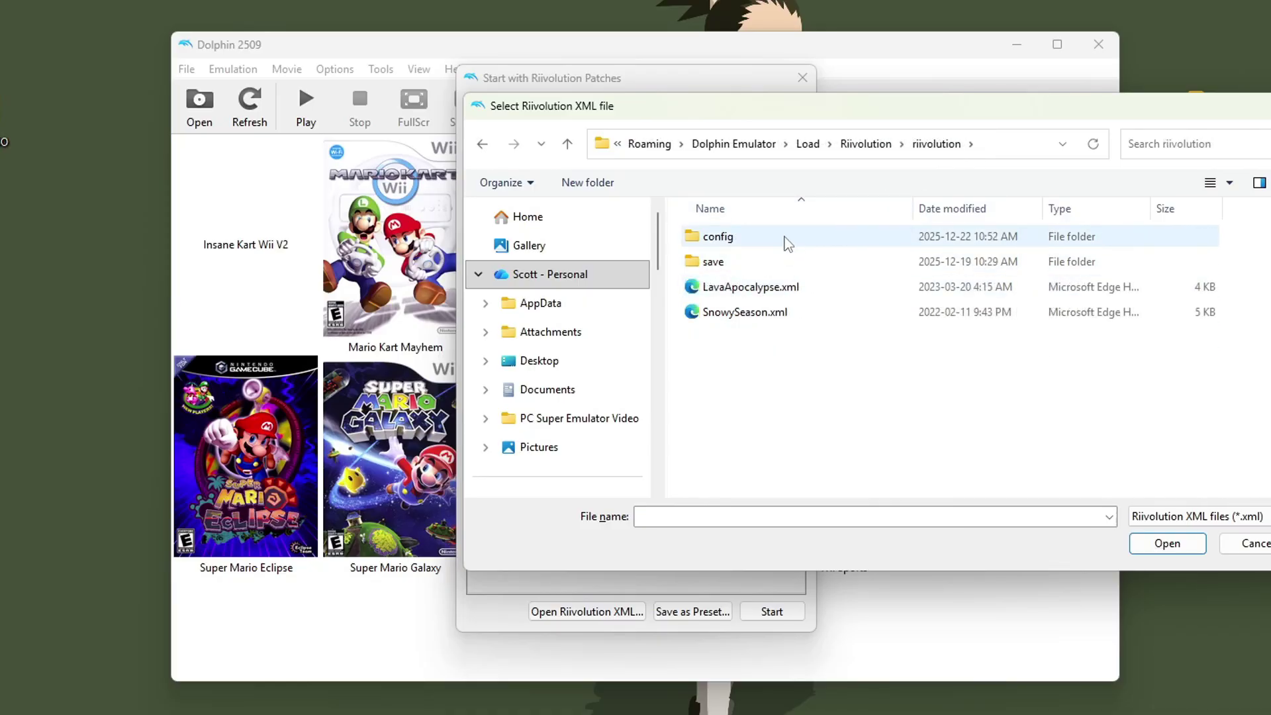
double_click(757, 309)
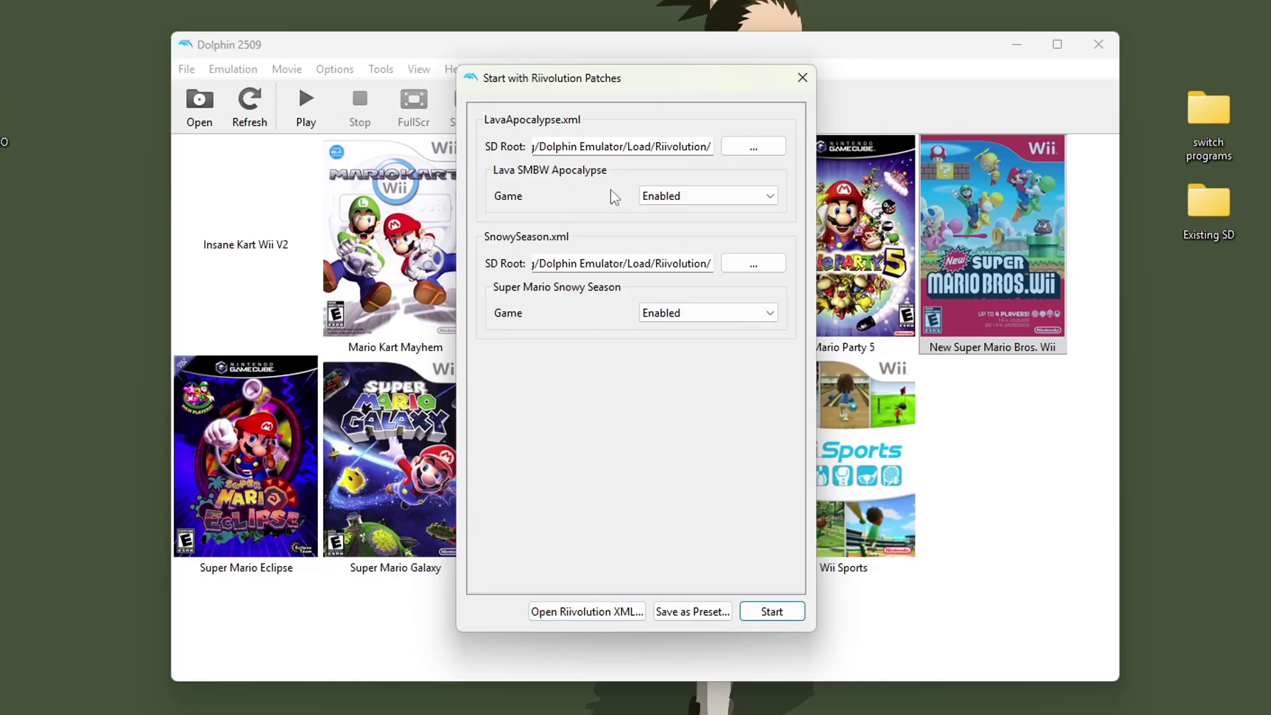
- Disable the Super Mario Snowy Season patch and save the setup as a preset named Lava Super Mario Bros Wii
click(700, 313)
click(662, 330)
click(691, 609)
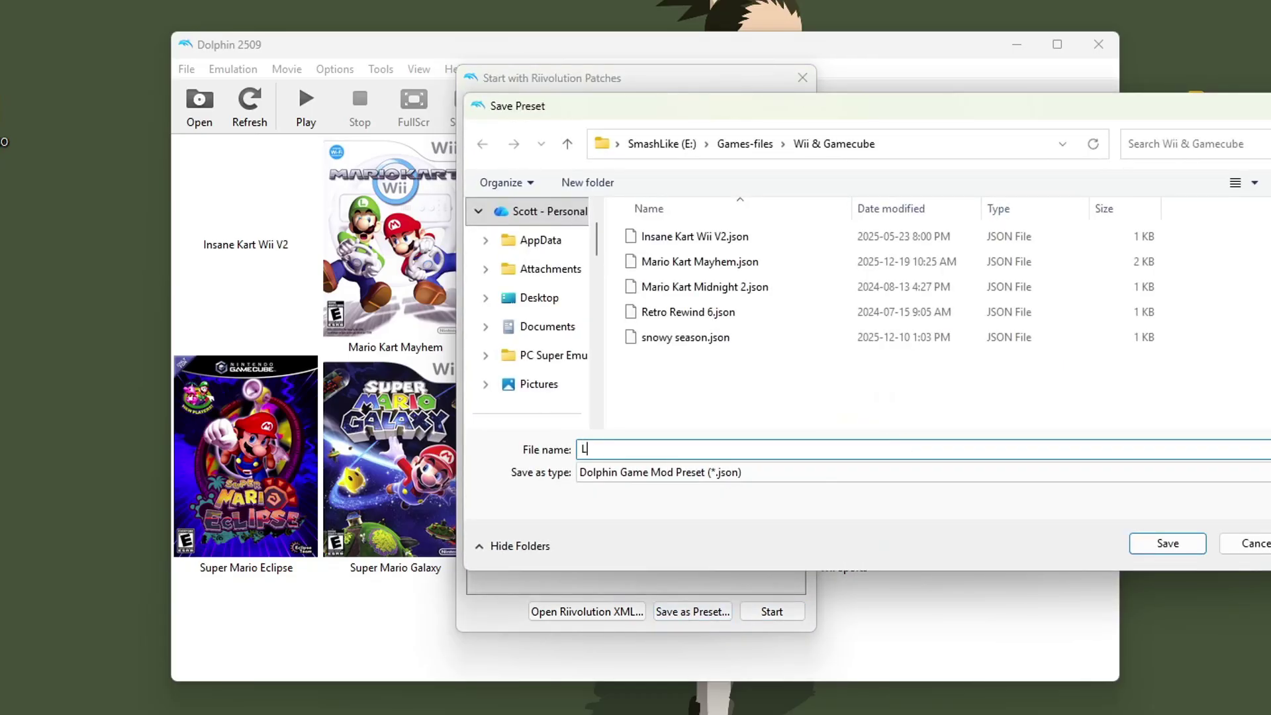
text(Lava Super Mario Bros Wii)
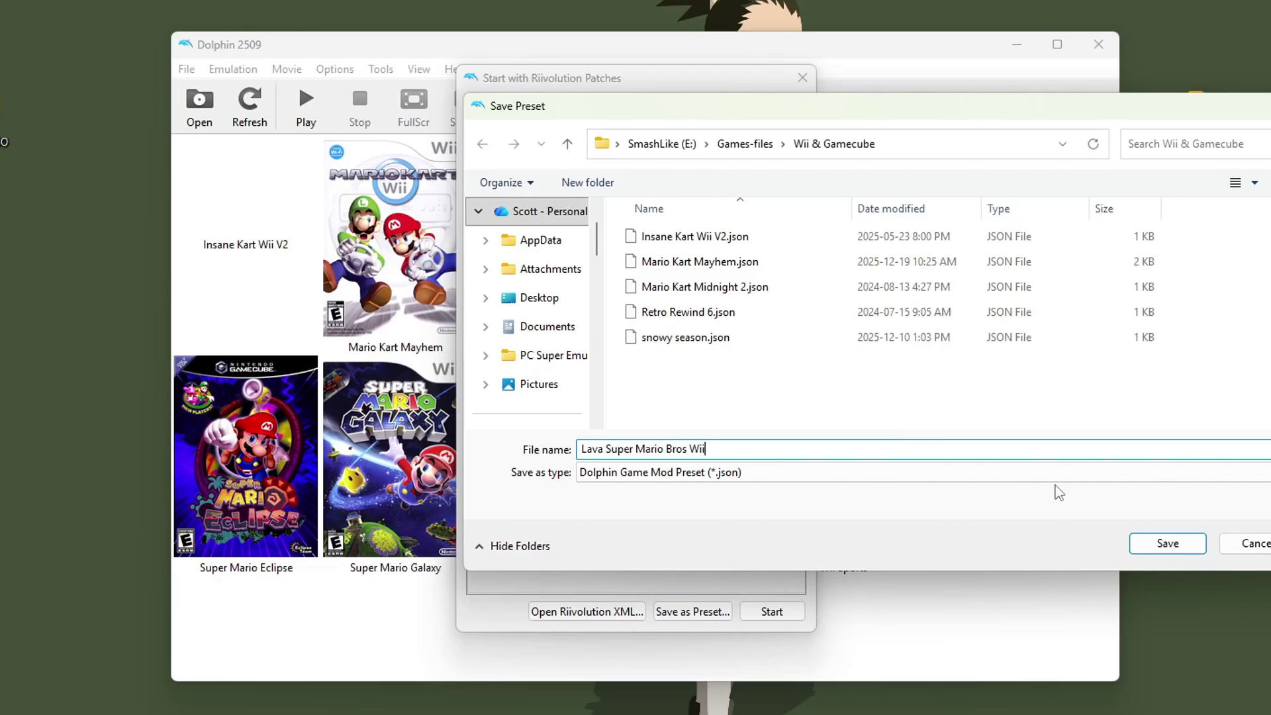
click(1167, 543)
click(802, 77)
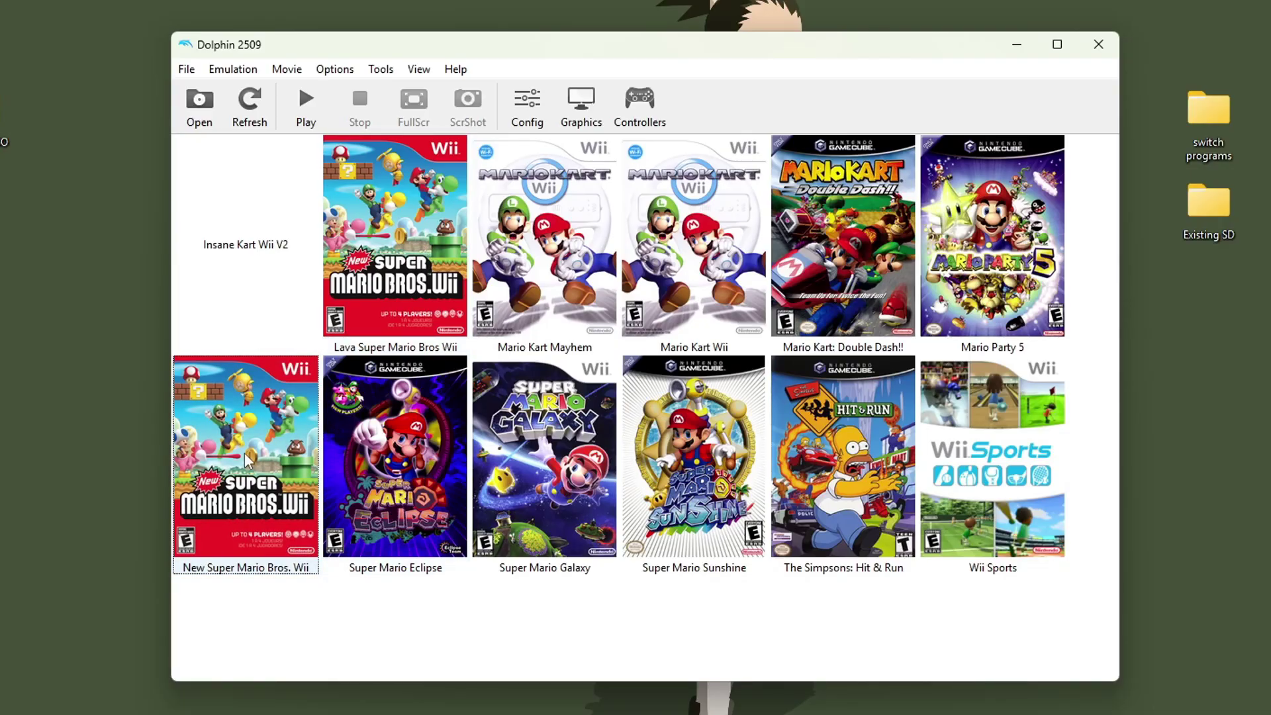
- For New Super Mario Bros. Wii, disable the Lava SMBW Apocalypse patch and save the setup as a preset named snowy season bros wii
right_click(264, 486)
click(339, 535)
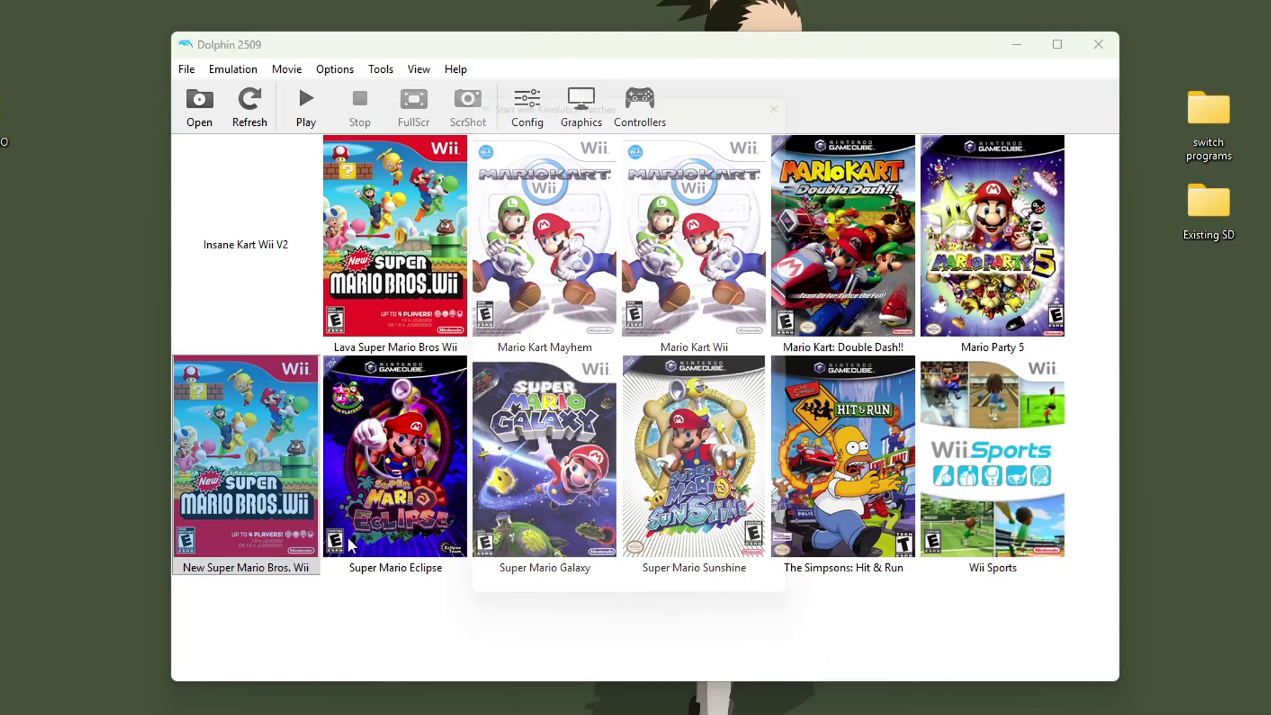
click(718, 201)
click(696, 212)
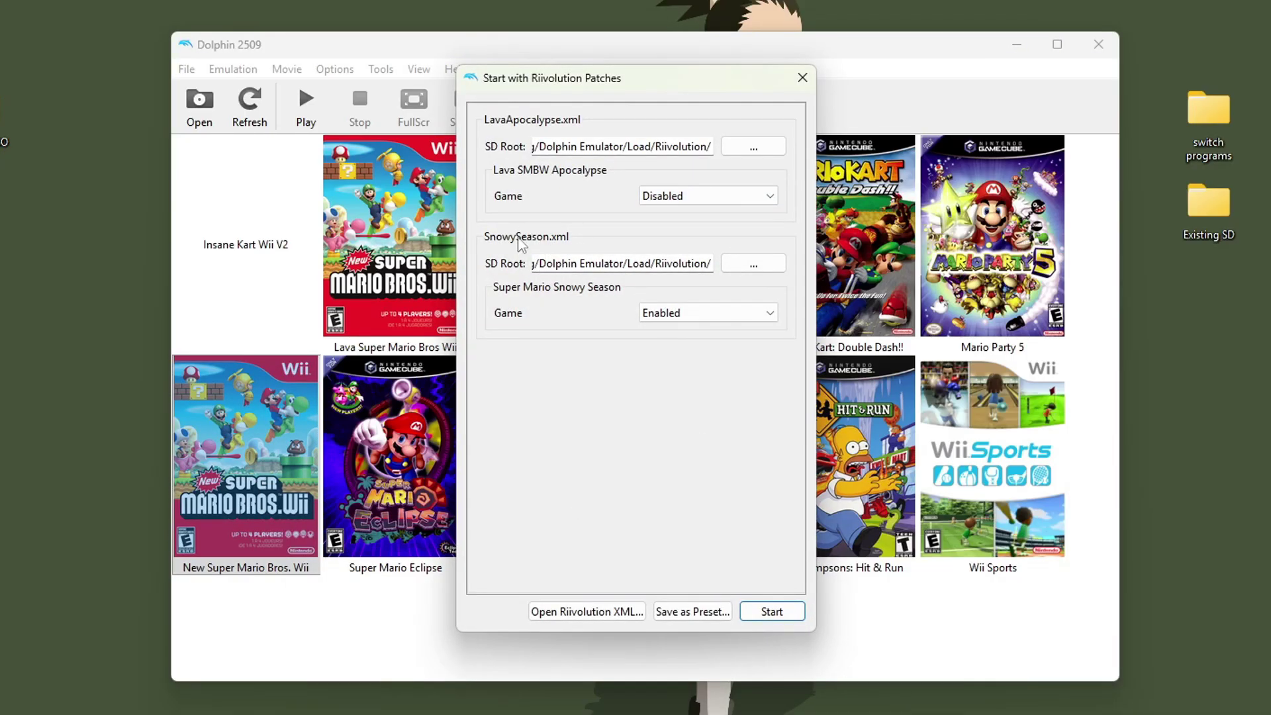
click(690, 611)
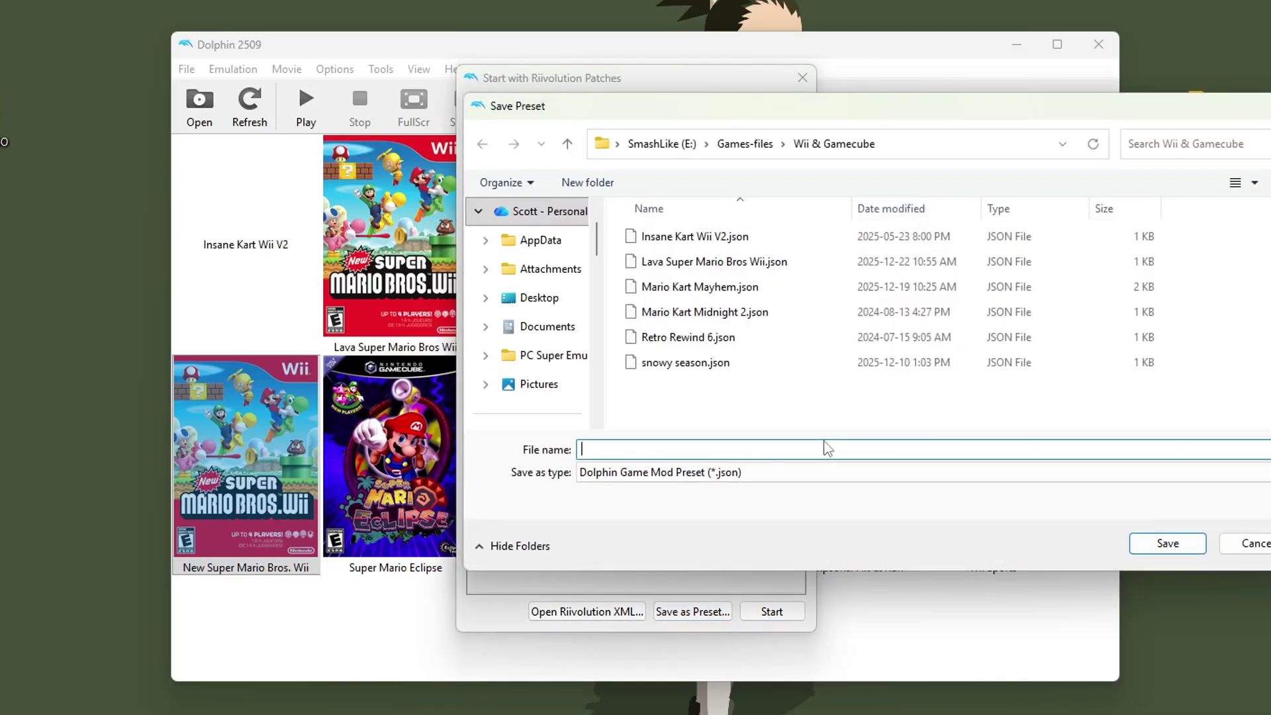
text(snowy season bros wii.json)
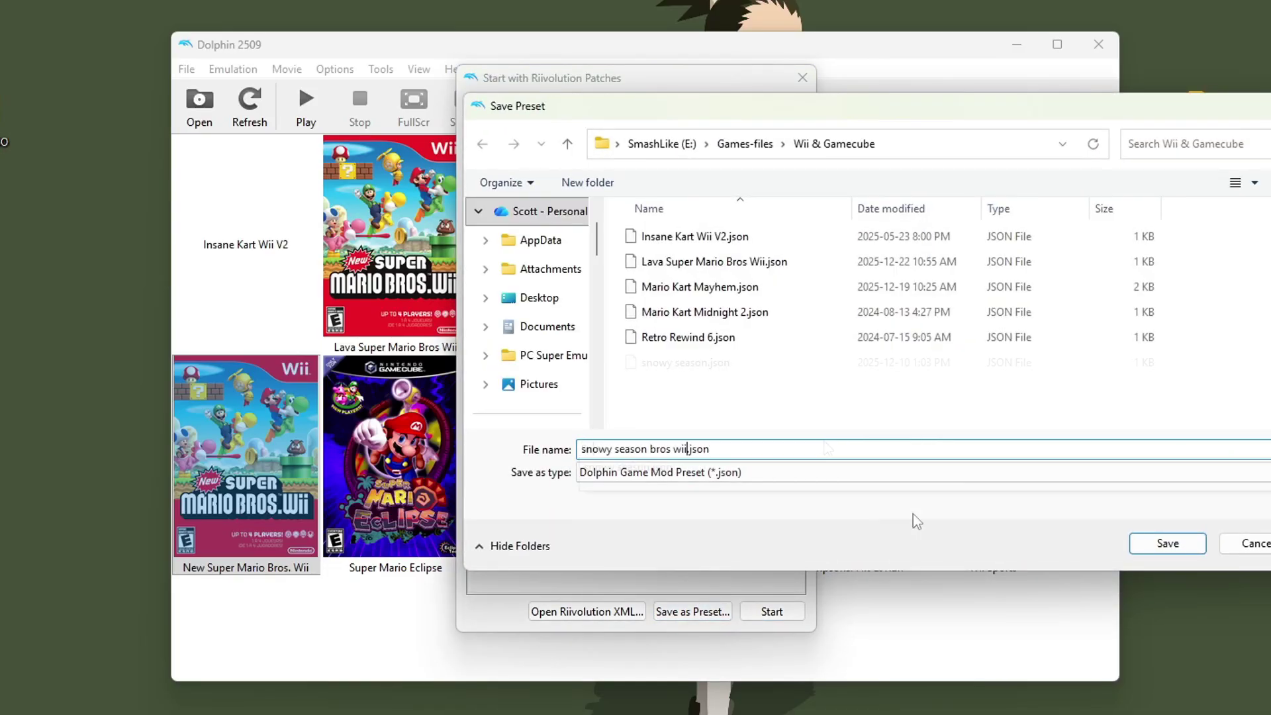
click(1167, 543)
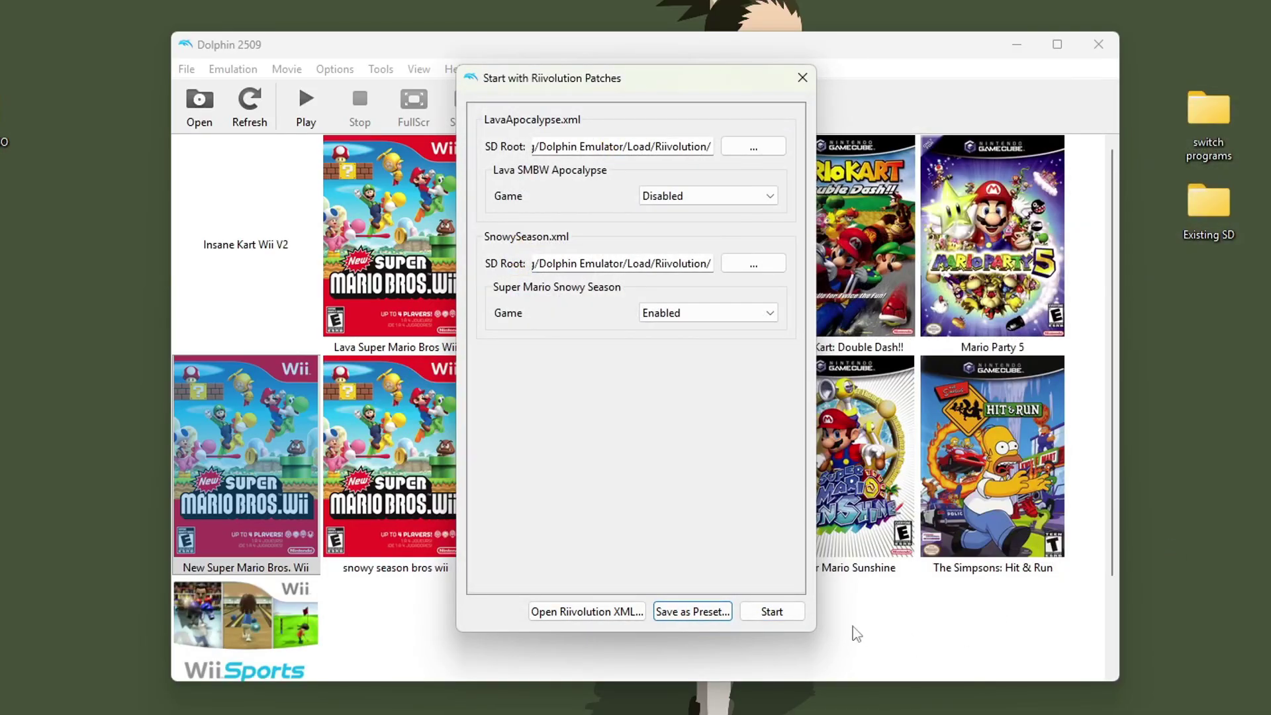
click(806, 77)
click(510, 629)
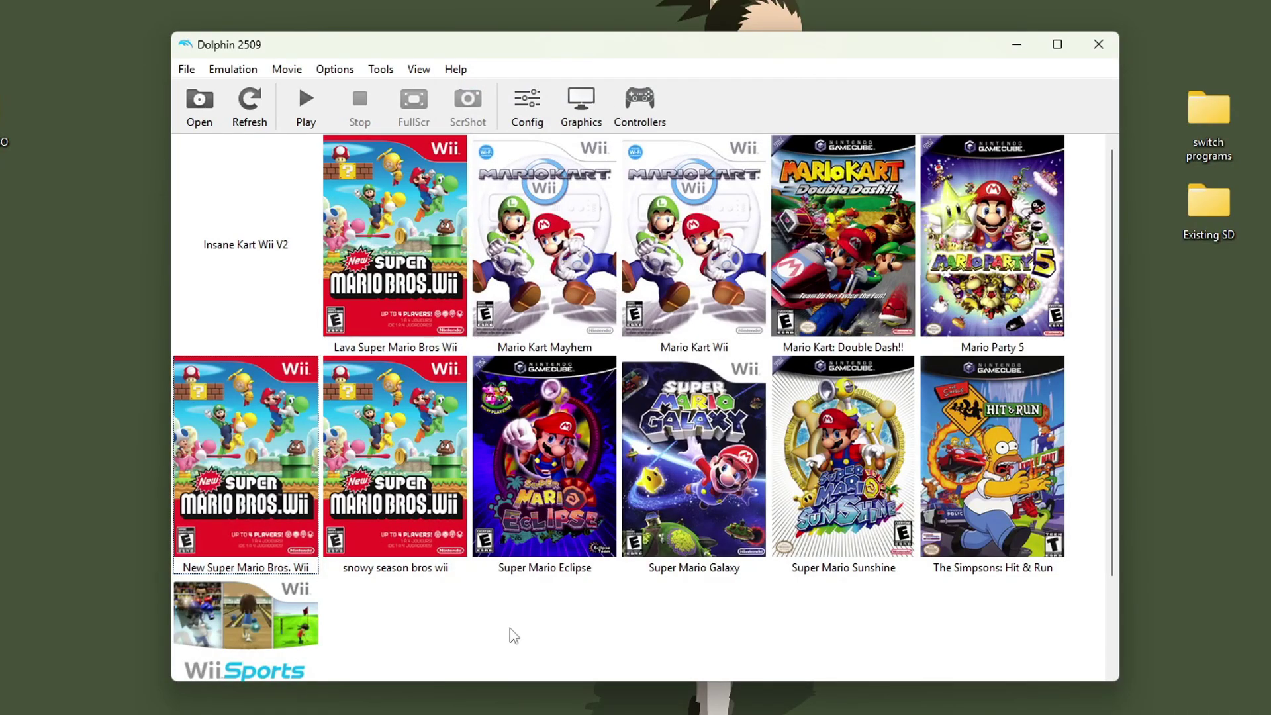
- Launch the Lava Super Mario Bros Wii preset from the game list
double_click(408, 250)
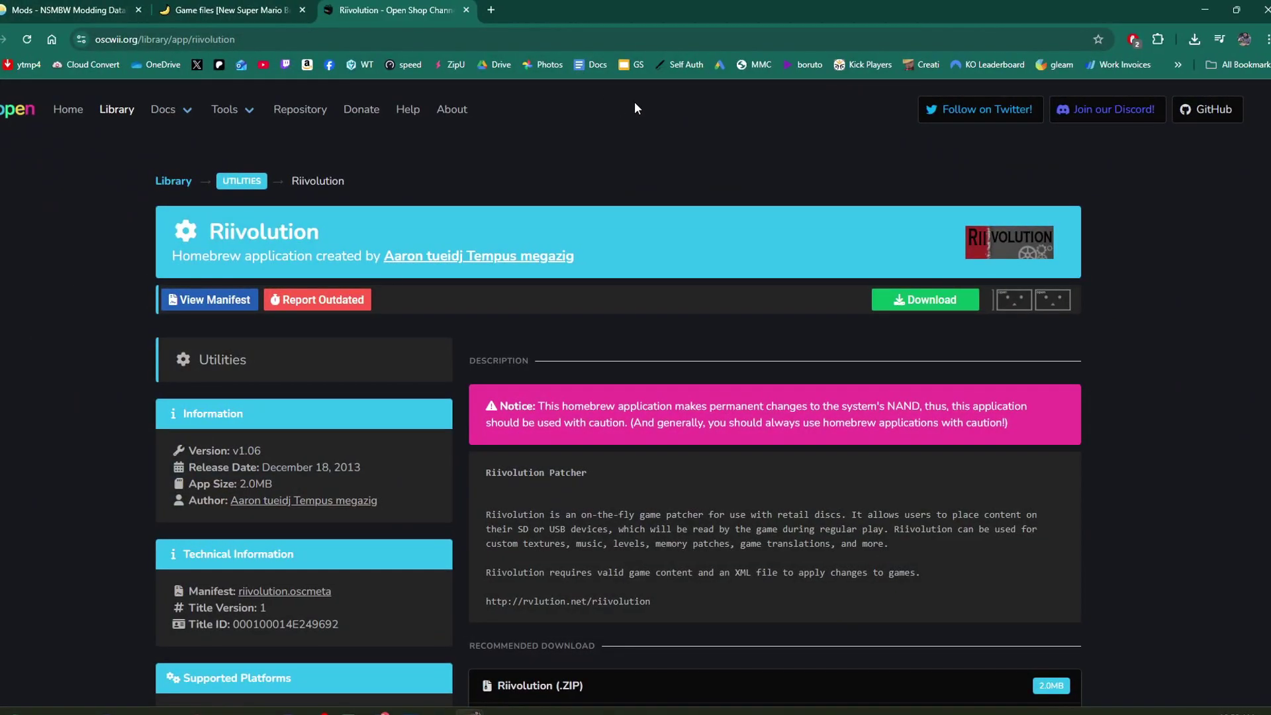
- Switch to the browser and download the recommended Riivolution ZIP from its Open Shop Channel page
scroll(833, 331, down, 3)
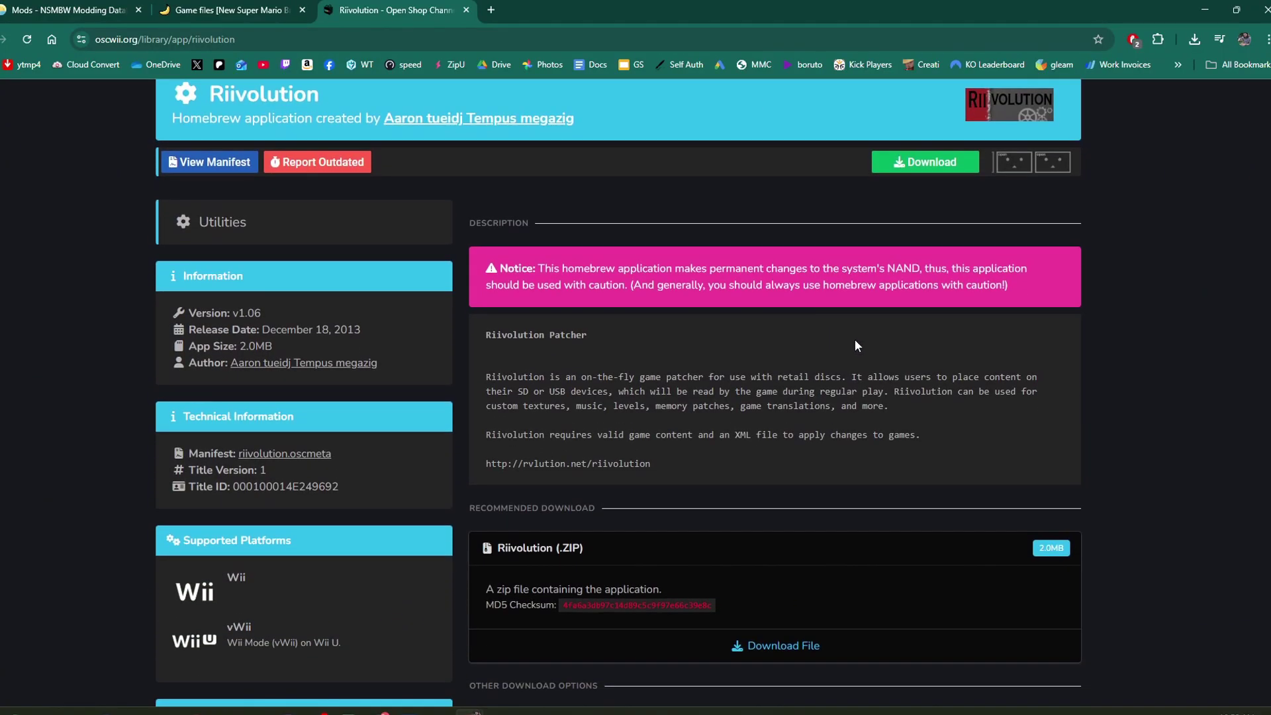
scroll(896, 539, down, 1)
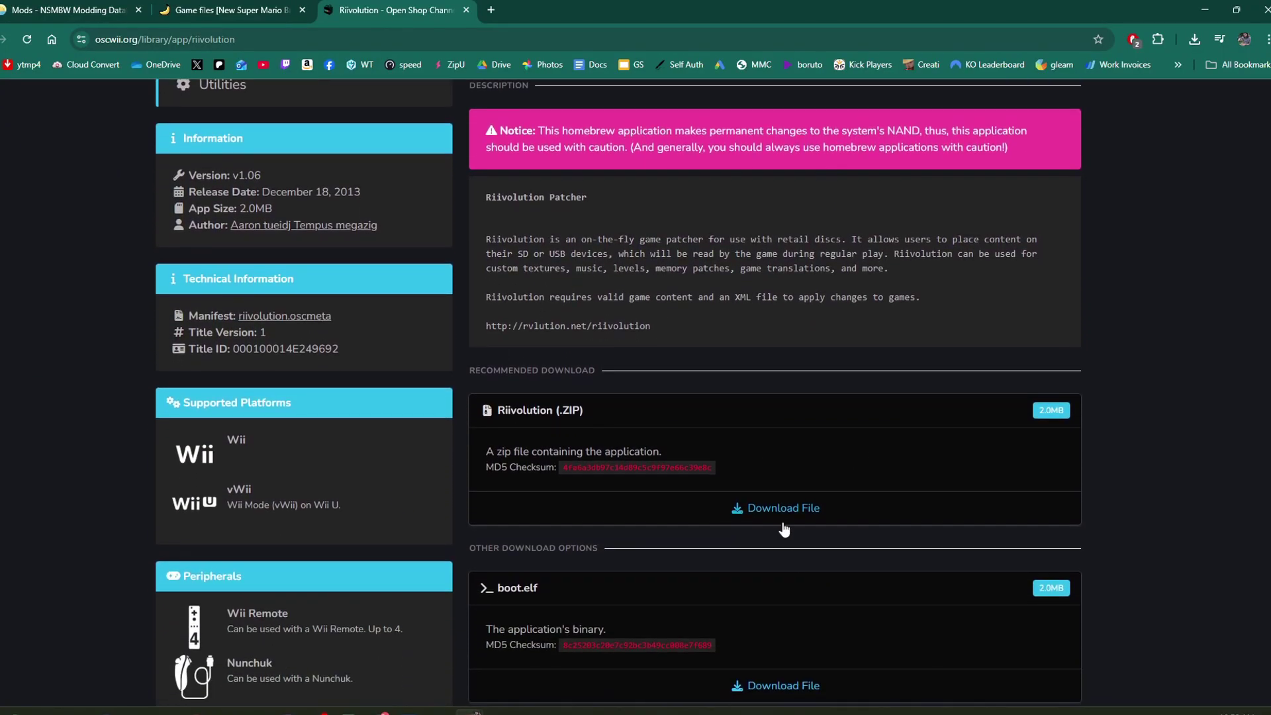
click(790, 521)
click(1204, 9)
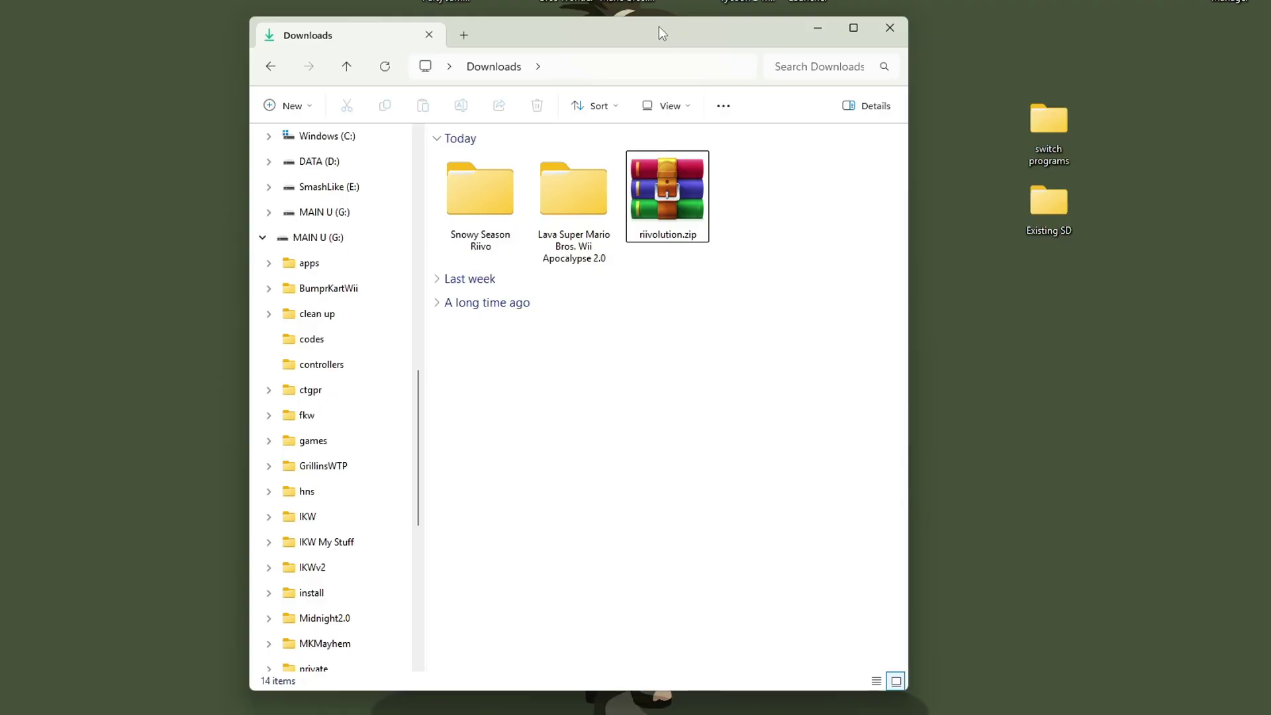
- Copy the apps folder from riivolution.zip to the MAIN U (G:) drive, replacing existing files, and delete the zip from Downloads
drag(662, 26, 424, 33)
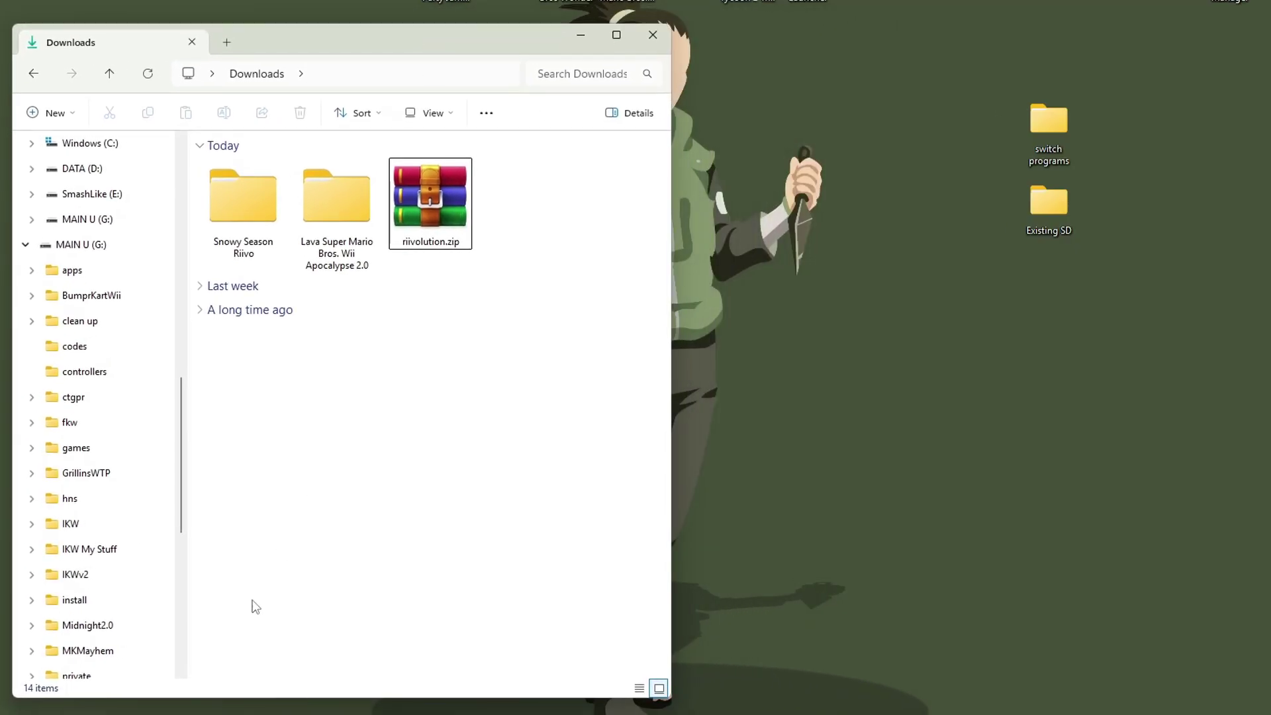
click(442, 212)
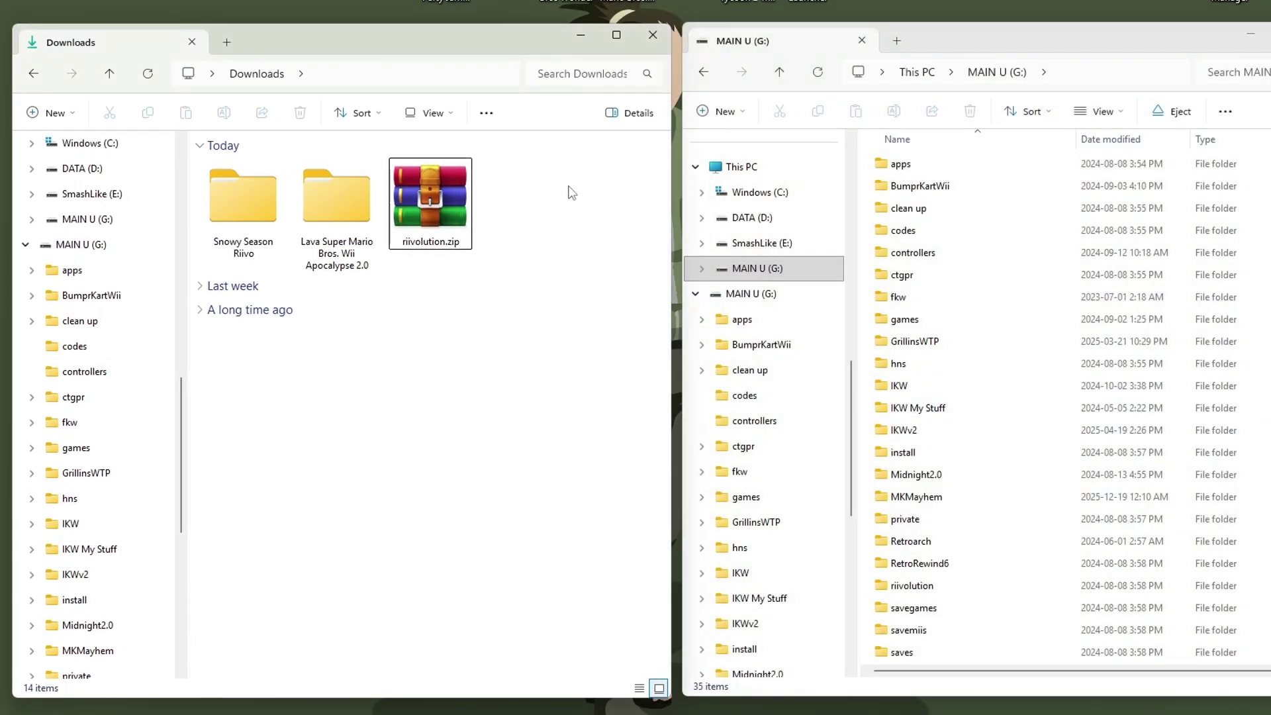
double_click(427, 204)
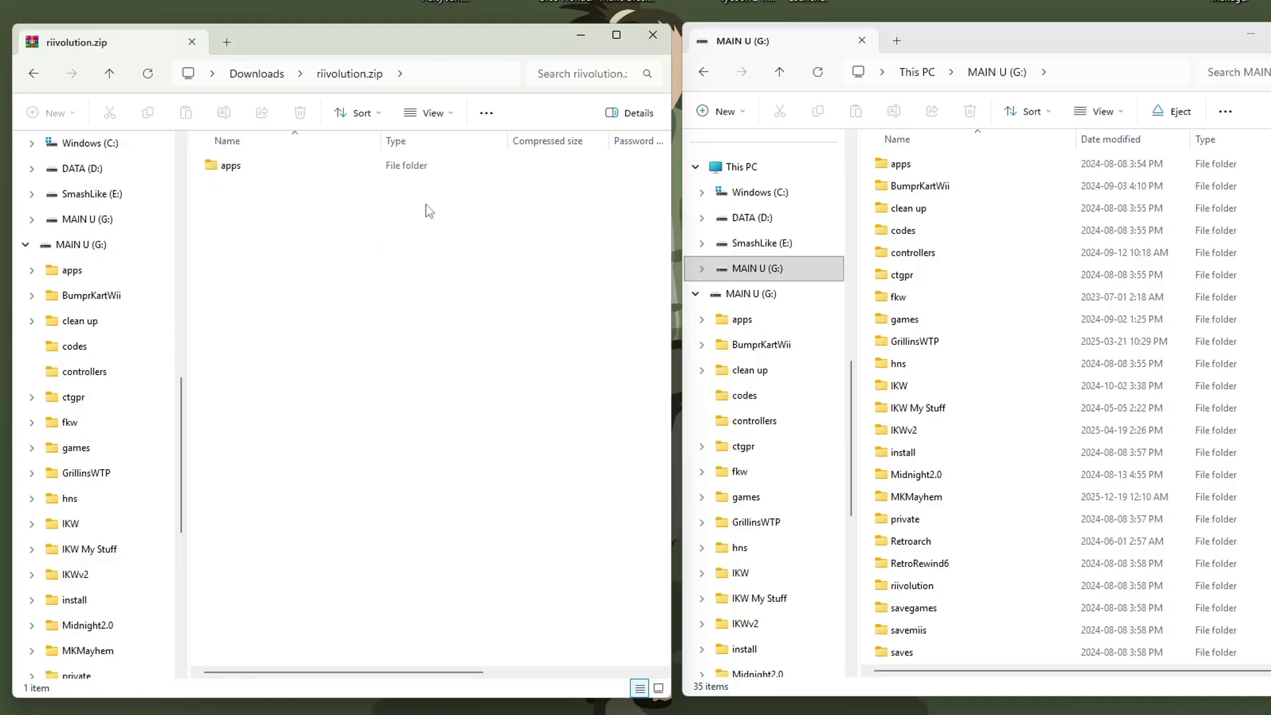
click(243, 170)
drag(233, 173, 866, 273)
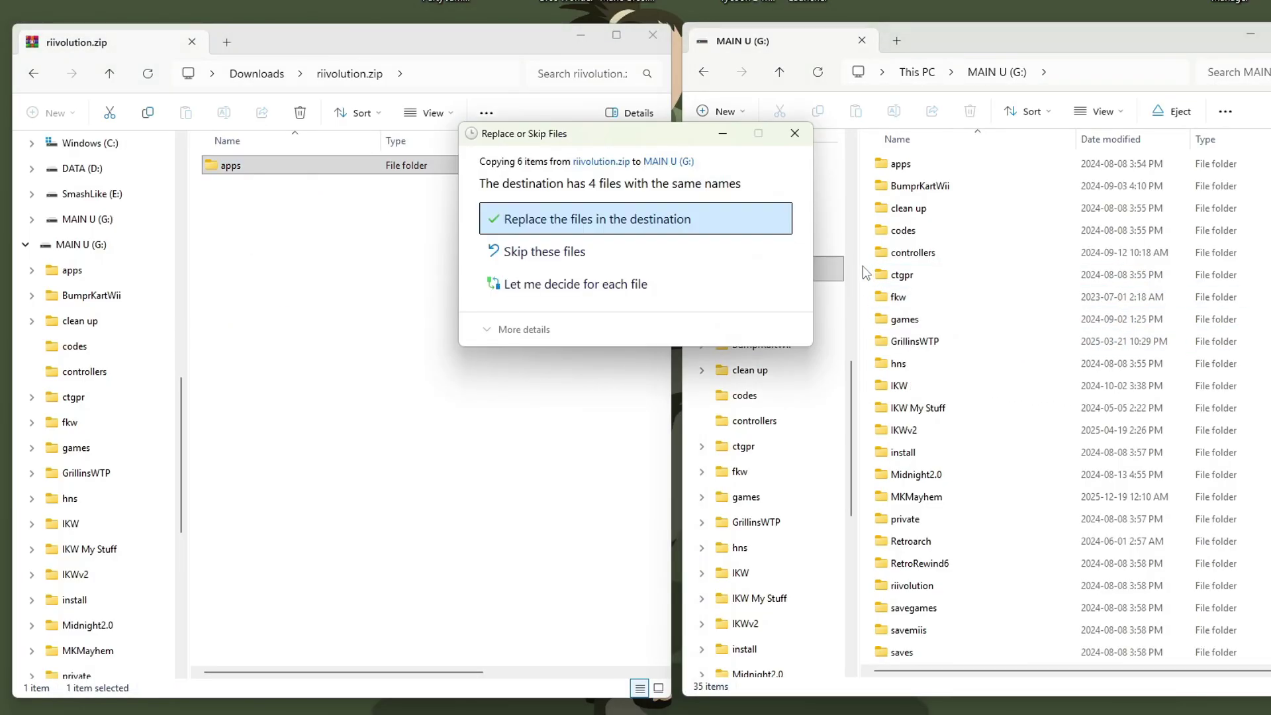
click(656, 224)
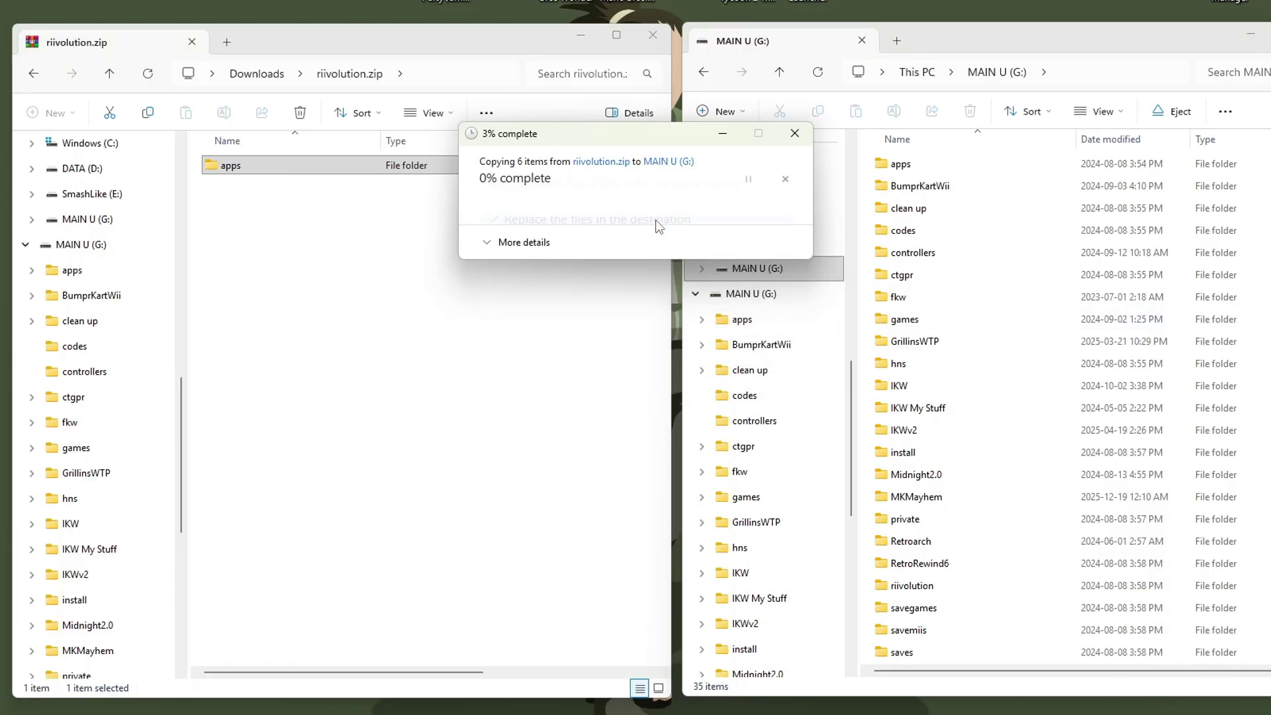
click(33, 72)
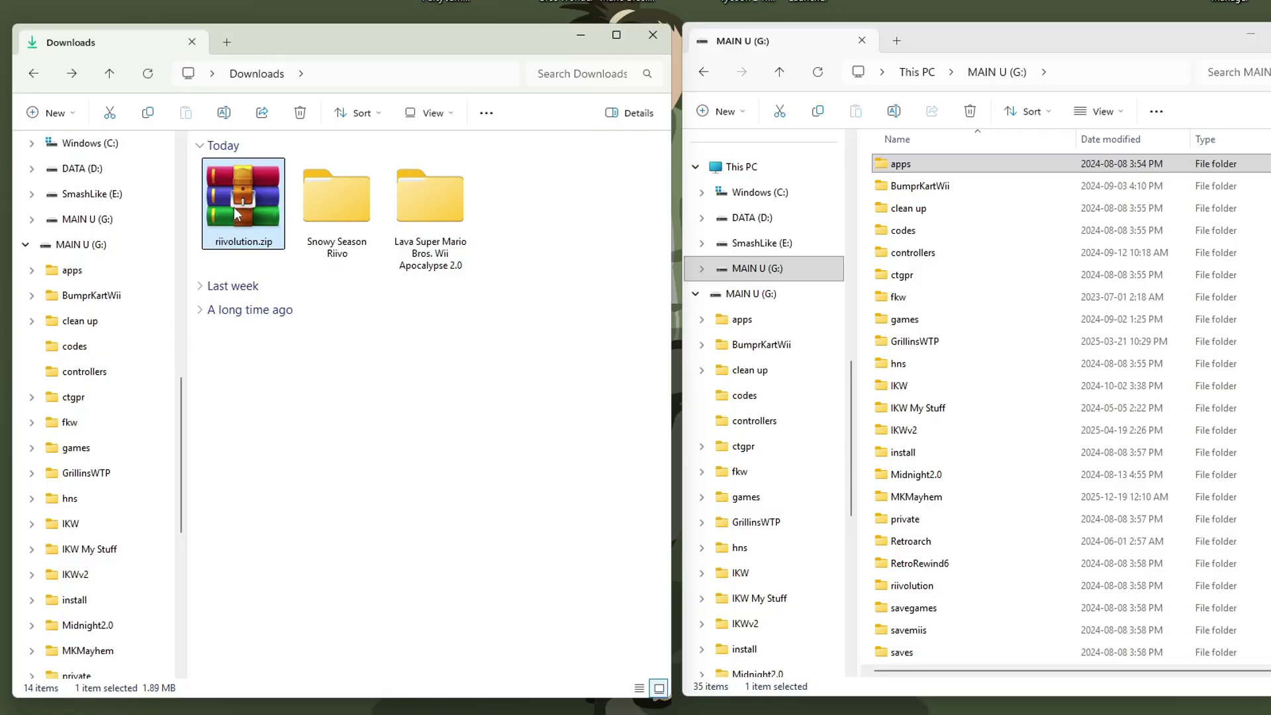
key(Delete)
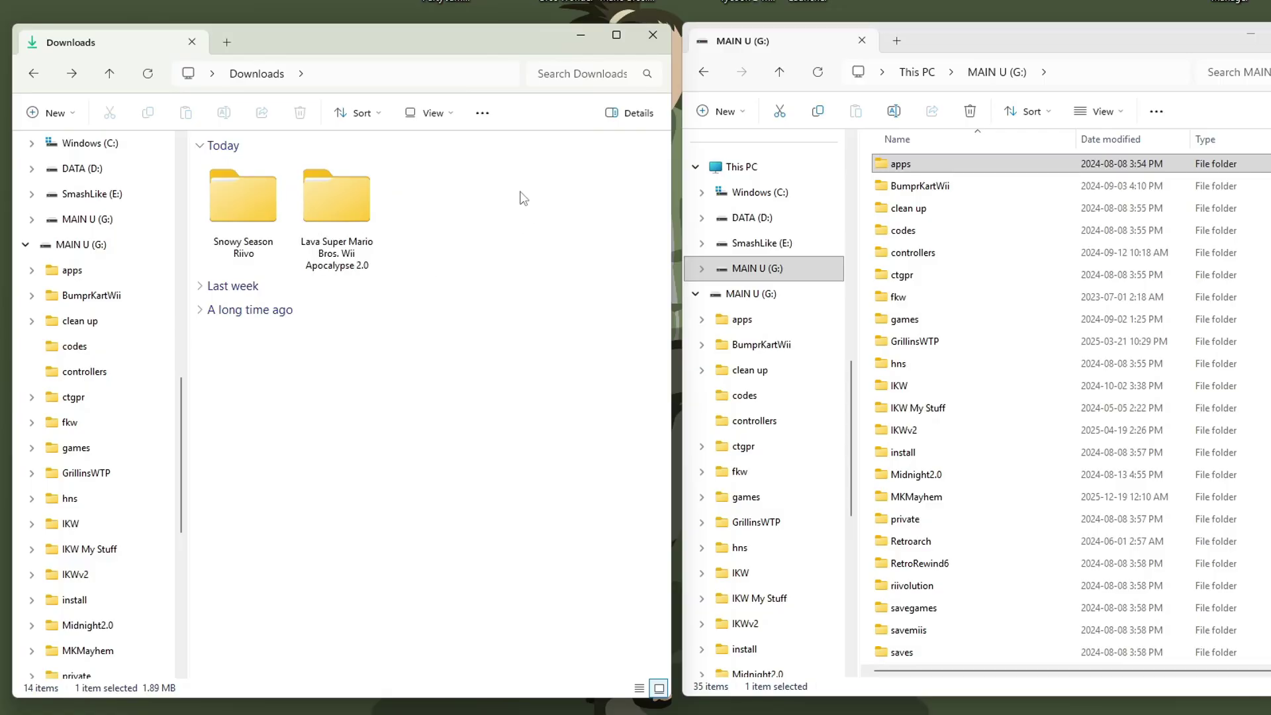
- Examine the contents of the Snowy Season Riivo folder and its riivolution subfolder
double_click(254, 218)
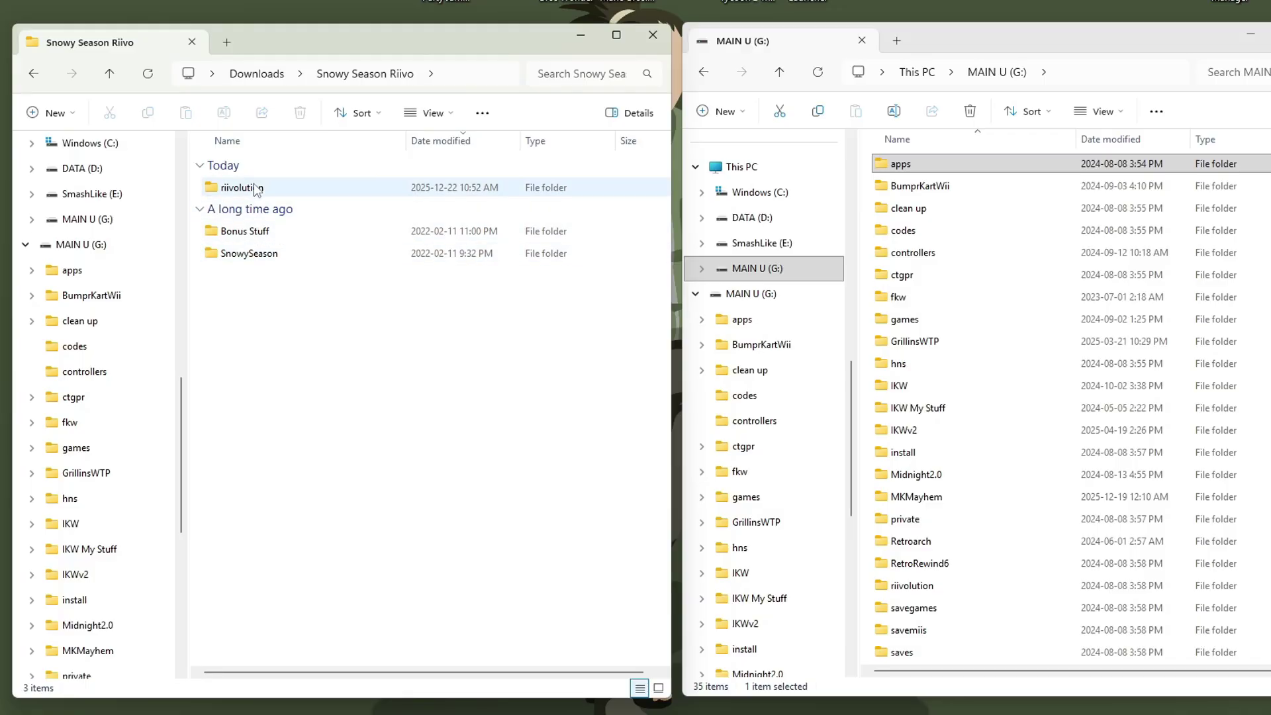
click(237, 257)
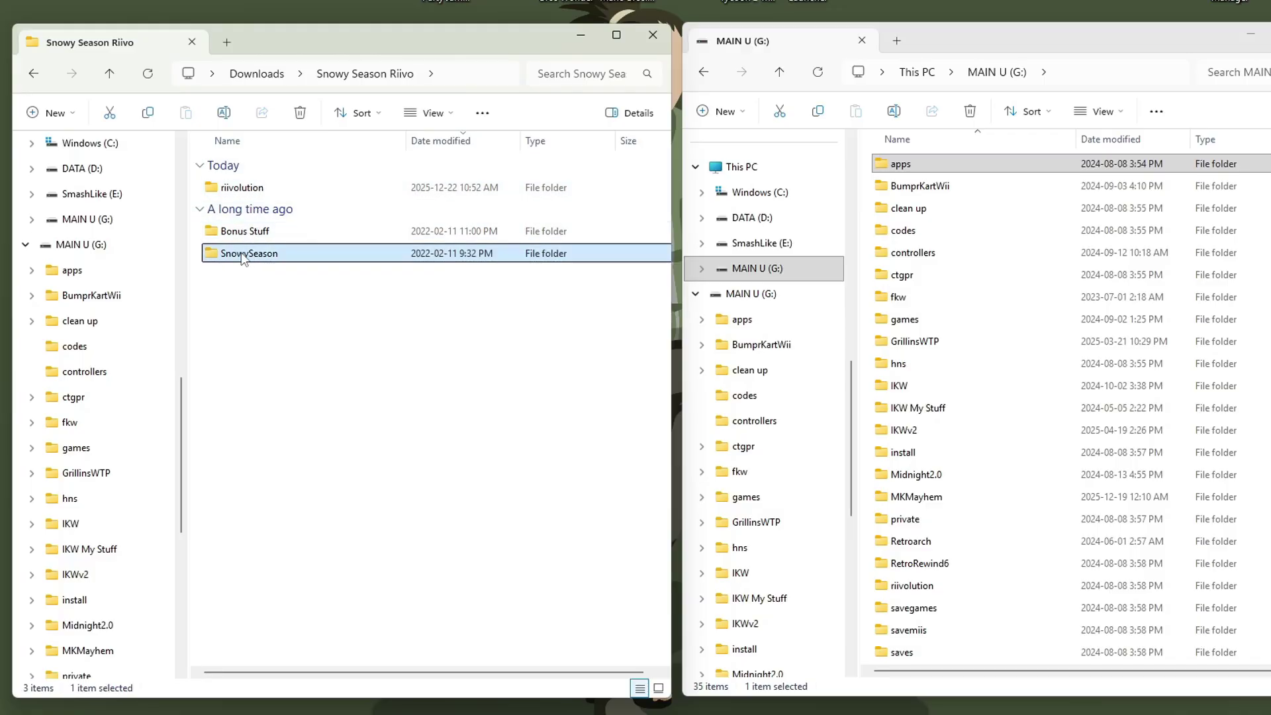
click(257, 192)
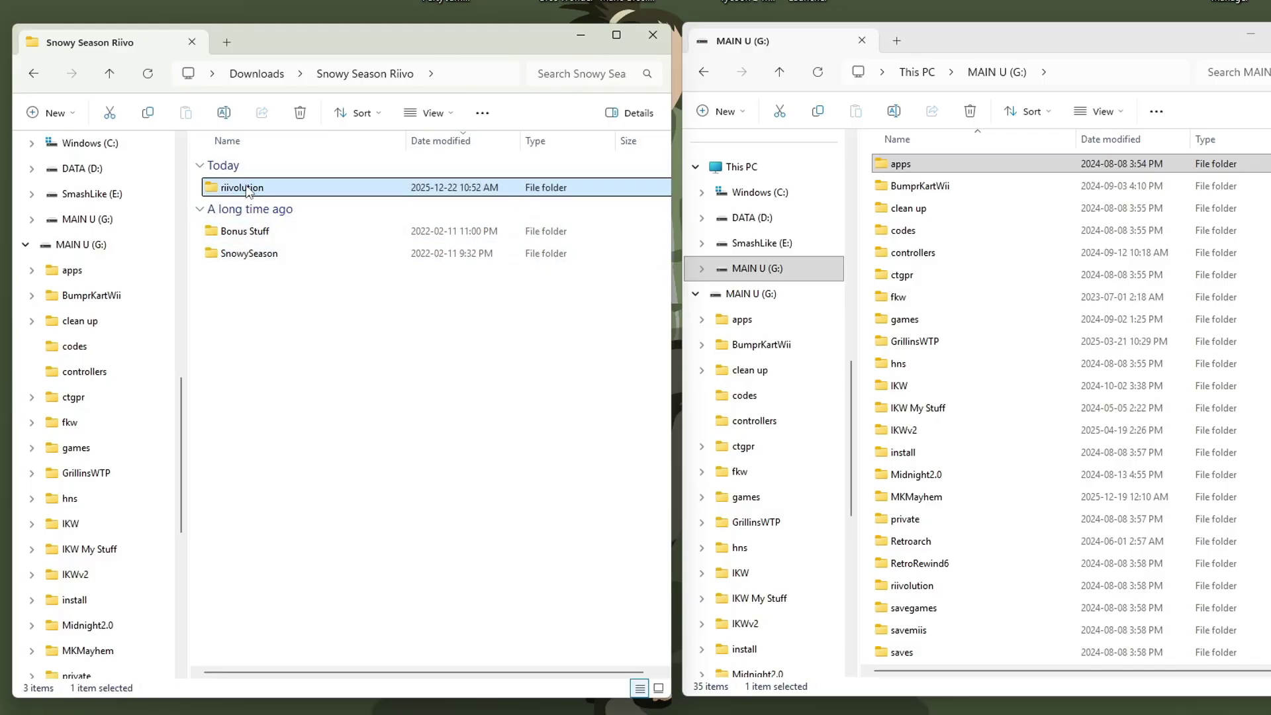
double_click(248, 190)
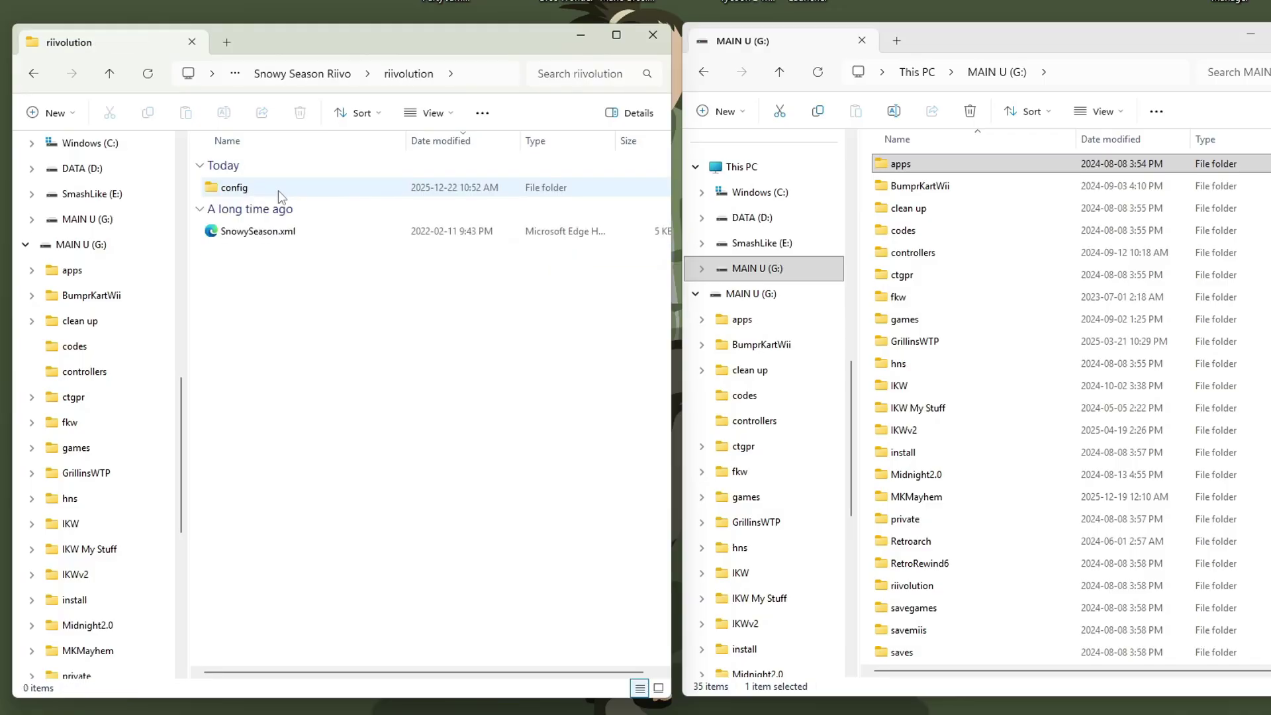
click(35, 74)
click(35, 74)
- Copy the riivolution and LavaApocalypse folders from Lava Super Mario Bros. Wii Apocalypse 2.0 to the MAIN U (G:) drive
double_click(334, 199)
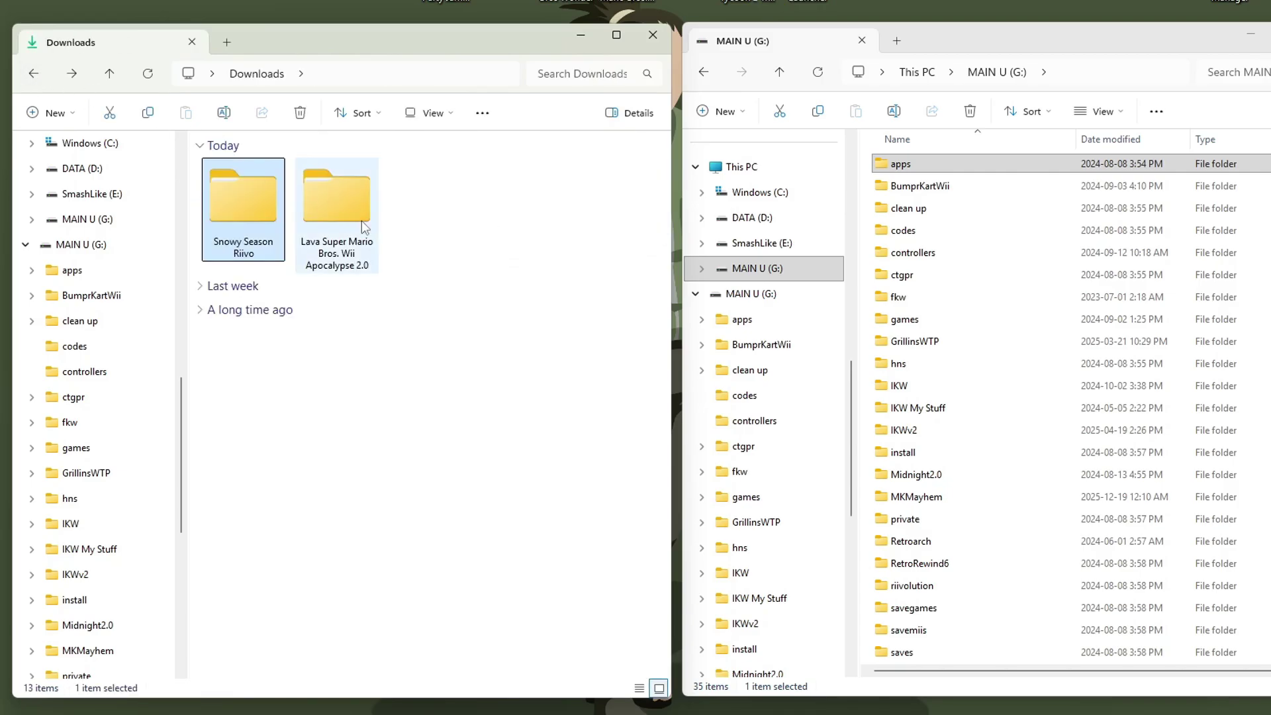
double_click(301, 191)
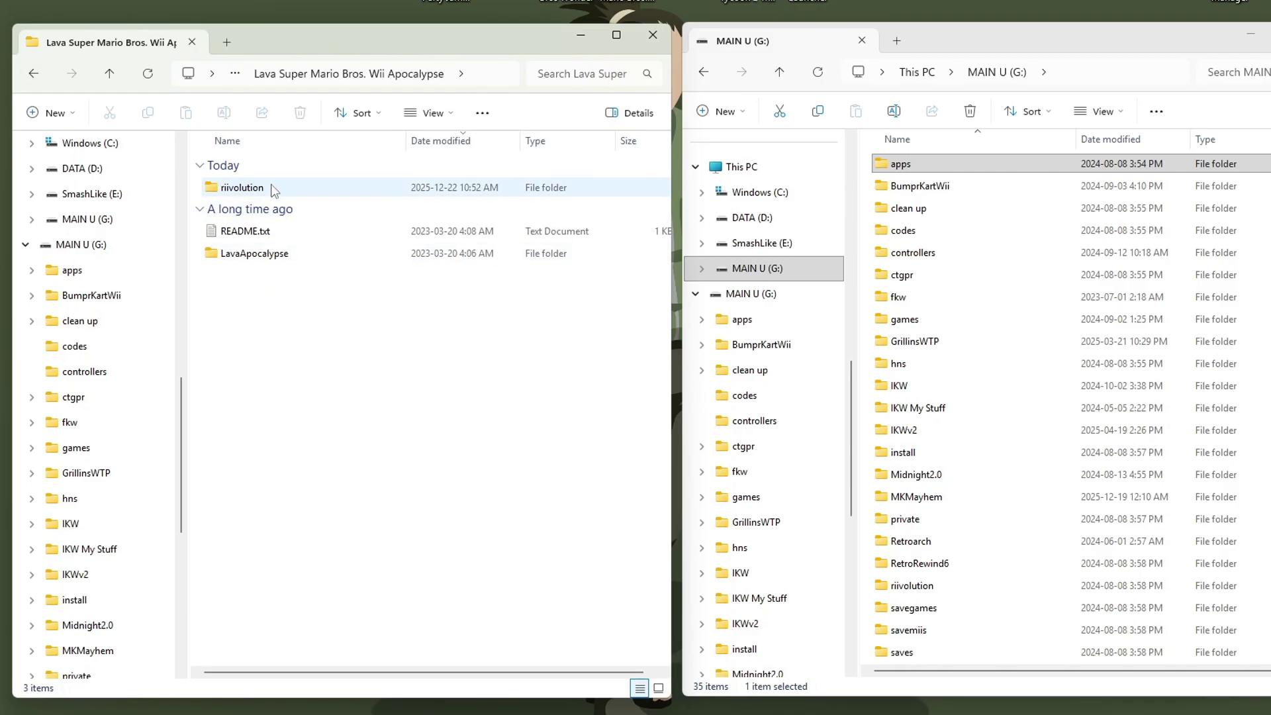
drag(277, 286, 276, 187)
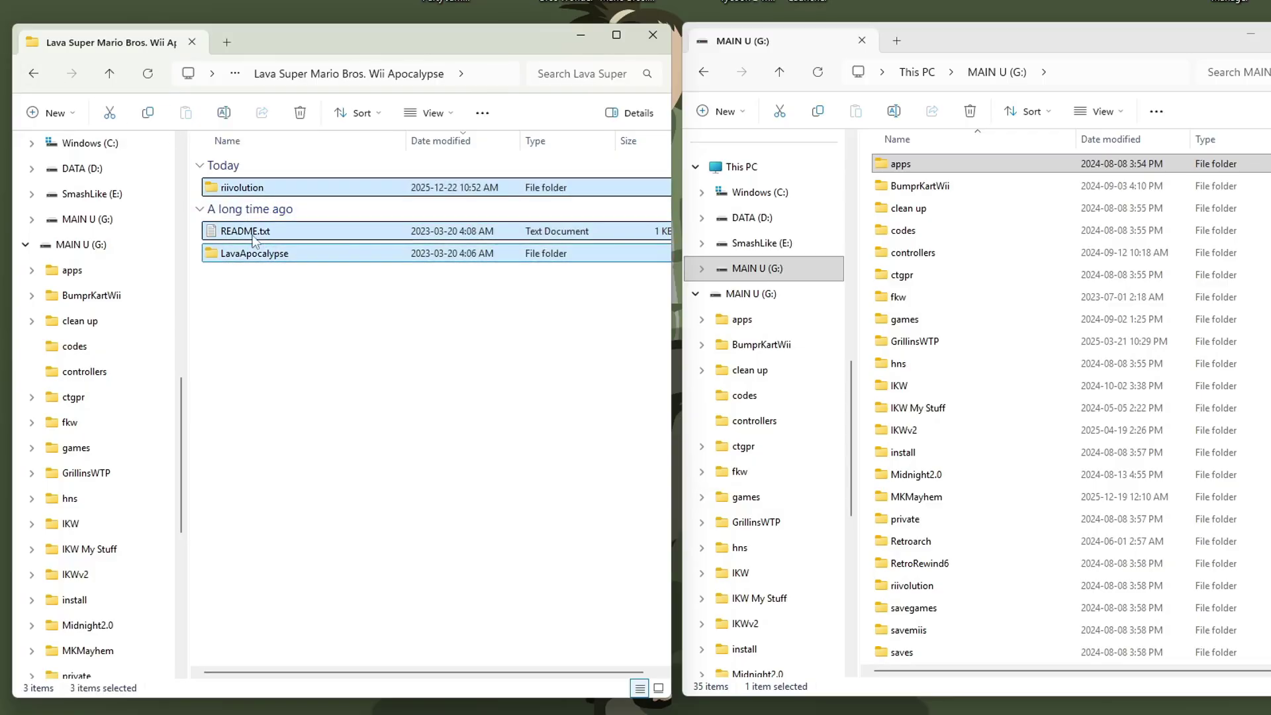
ctrl+click(218, 229)
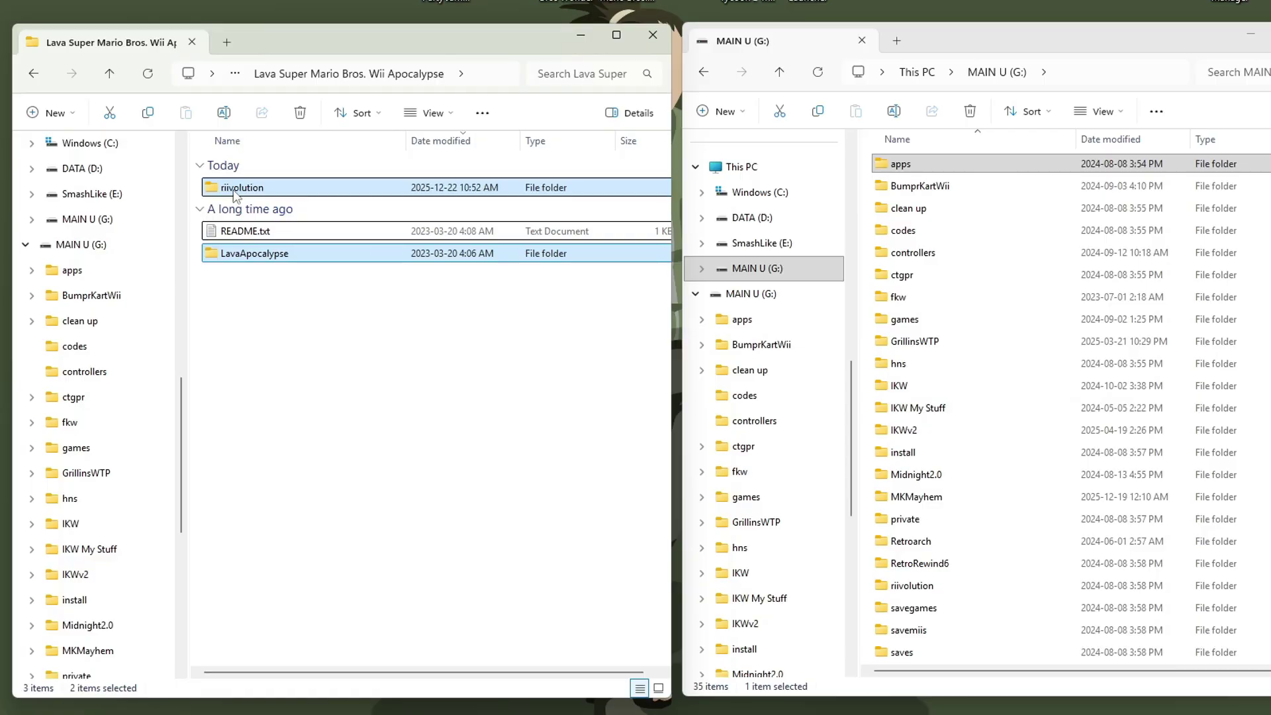
drag(228, 193, 864, 357)
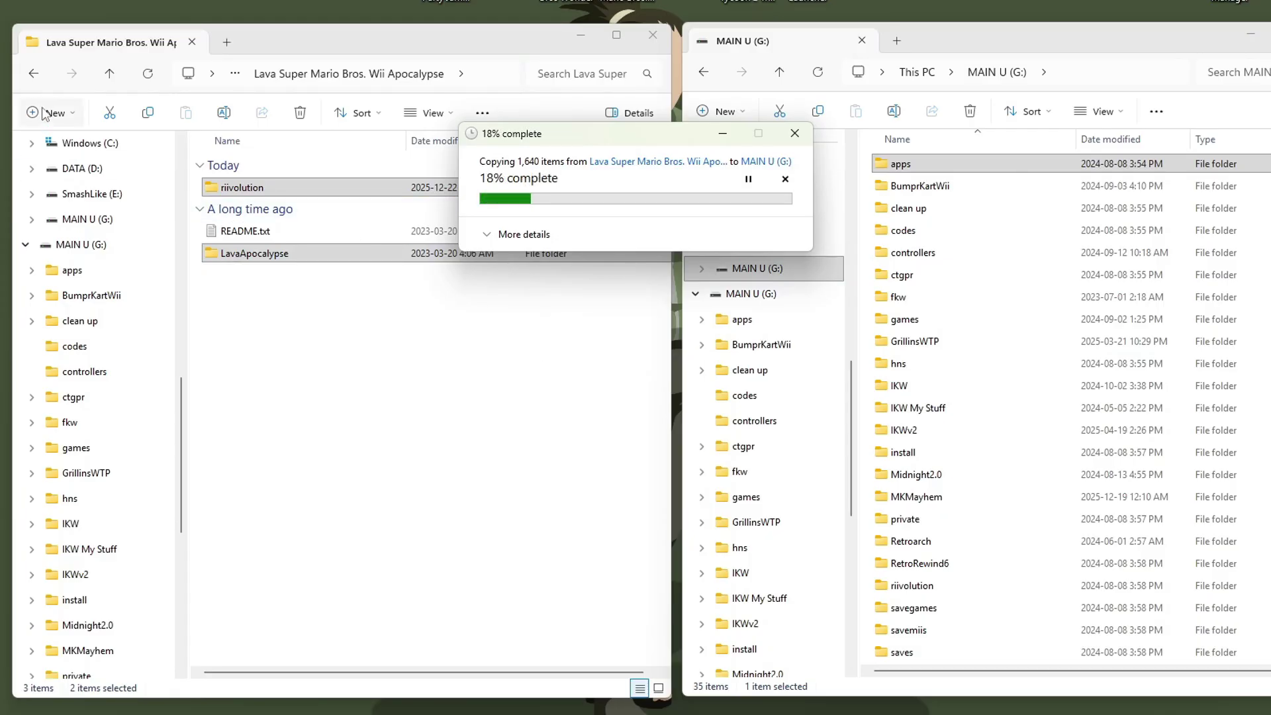
- View smss logo.png in the Bonus Stuff folder of Snowy Season Riivo
click(34, 73)
click(34, 73)
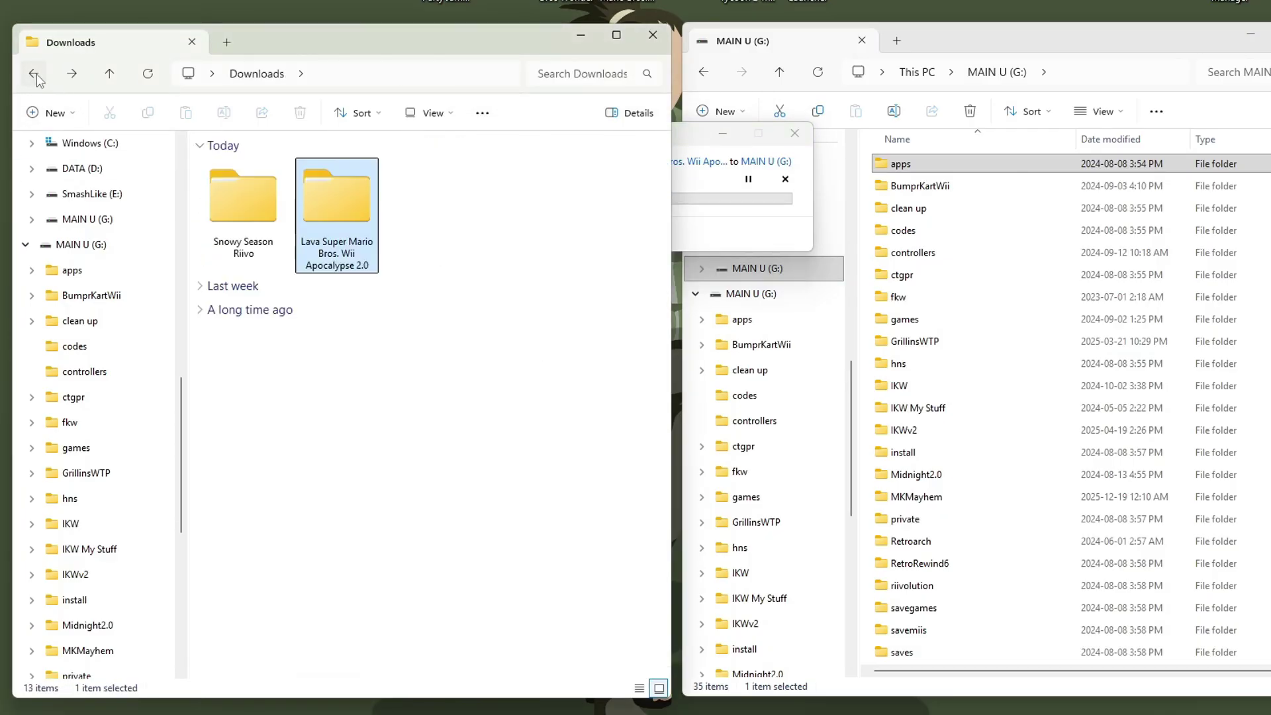
double_click(249, 212)
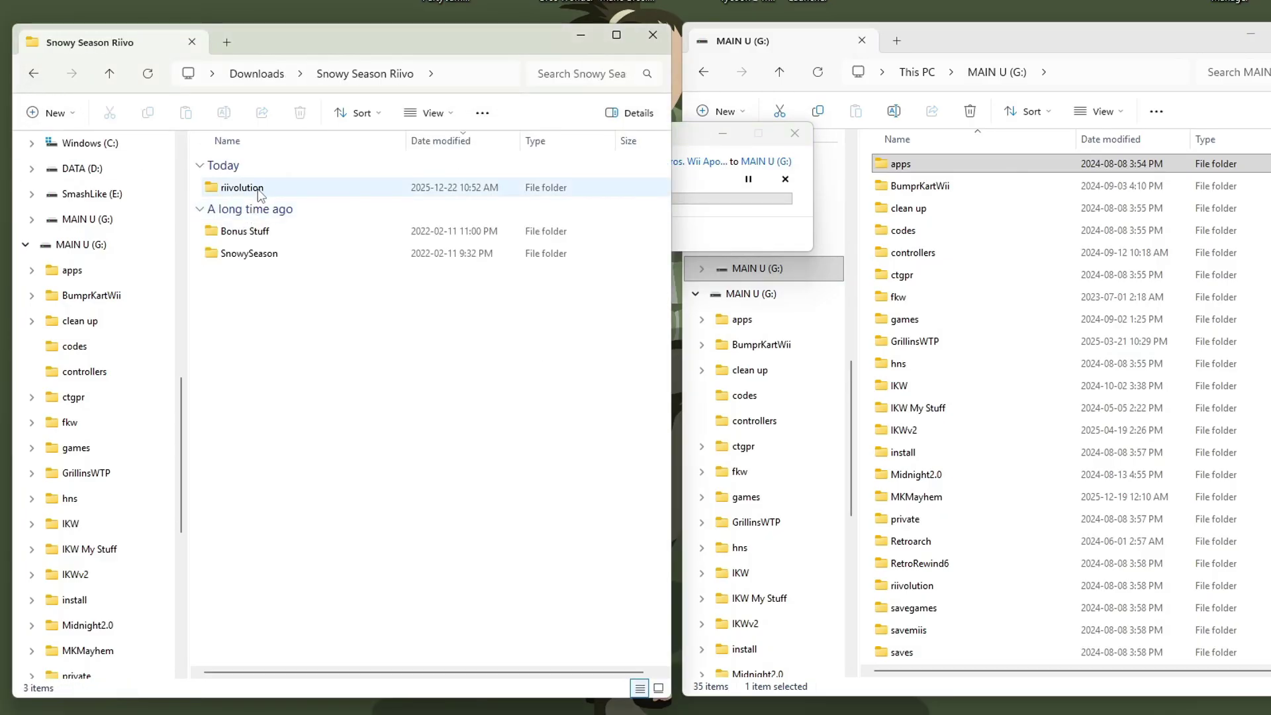
key(ctrl+a)
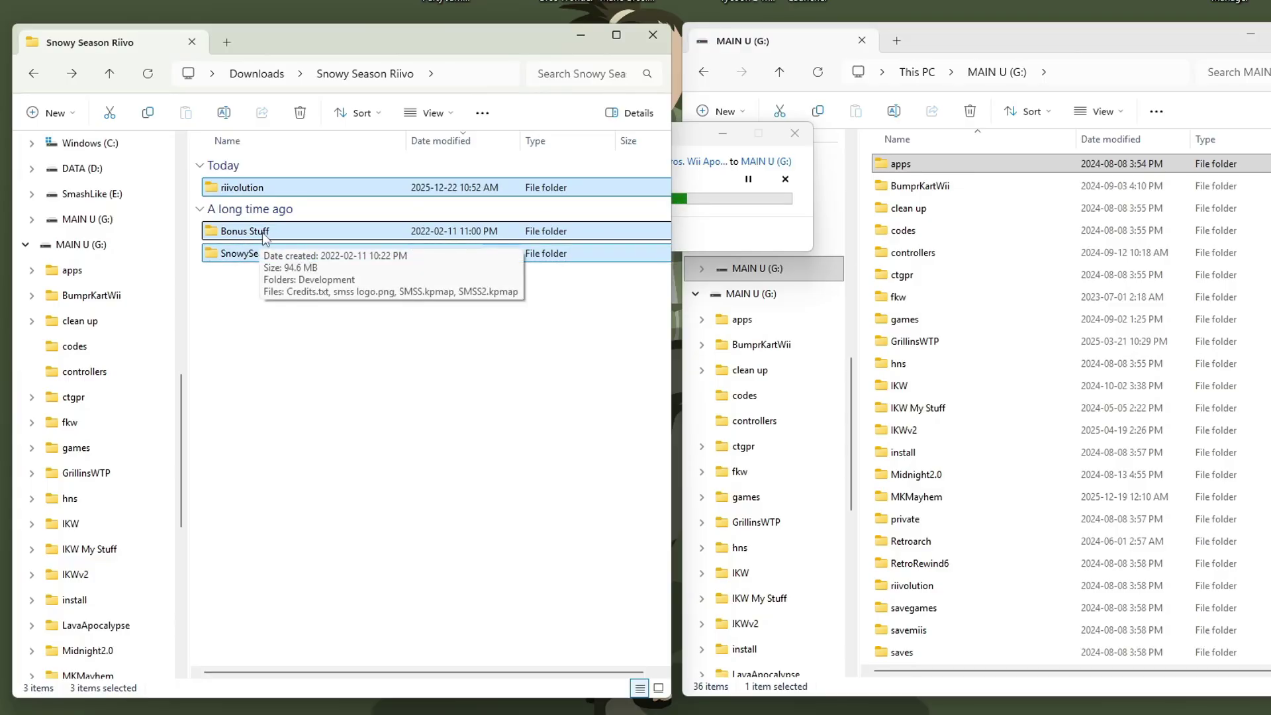
double_click(264, 237)
double_click(264, 237)
drag(264, 117, 665, 42)
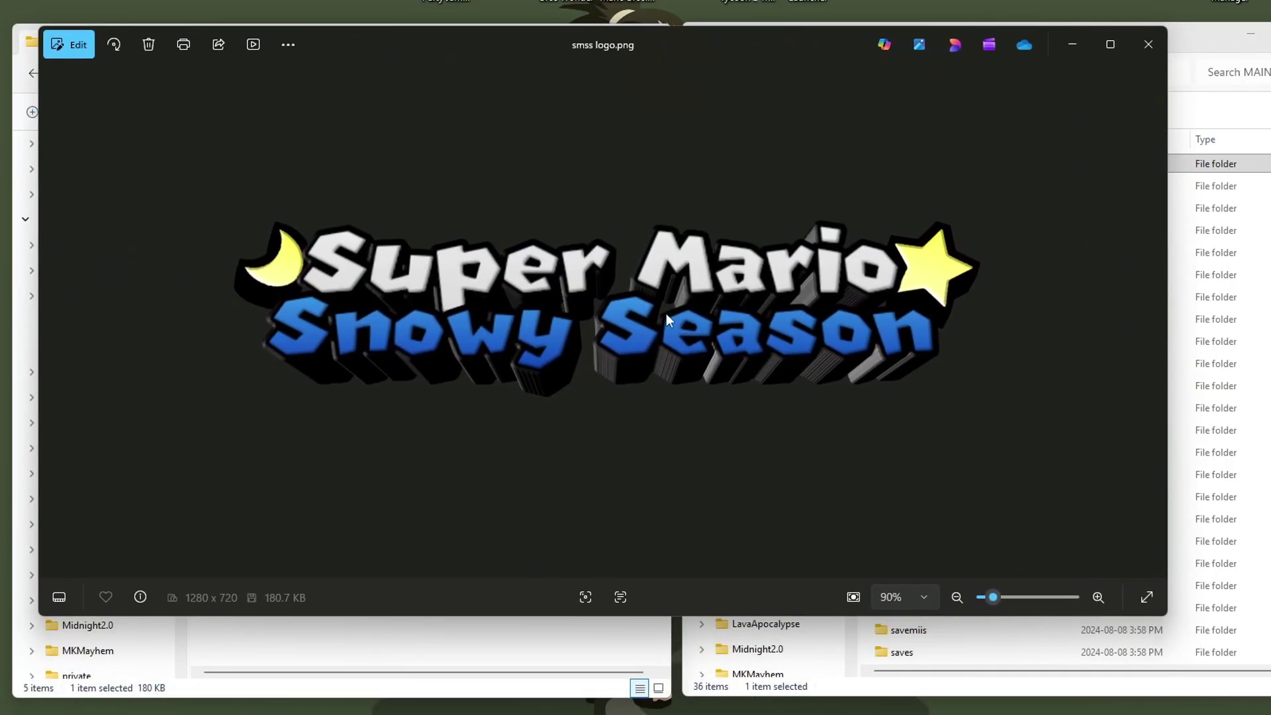
click(1159, 45)
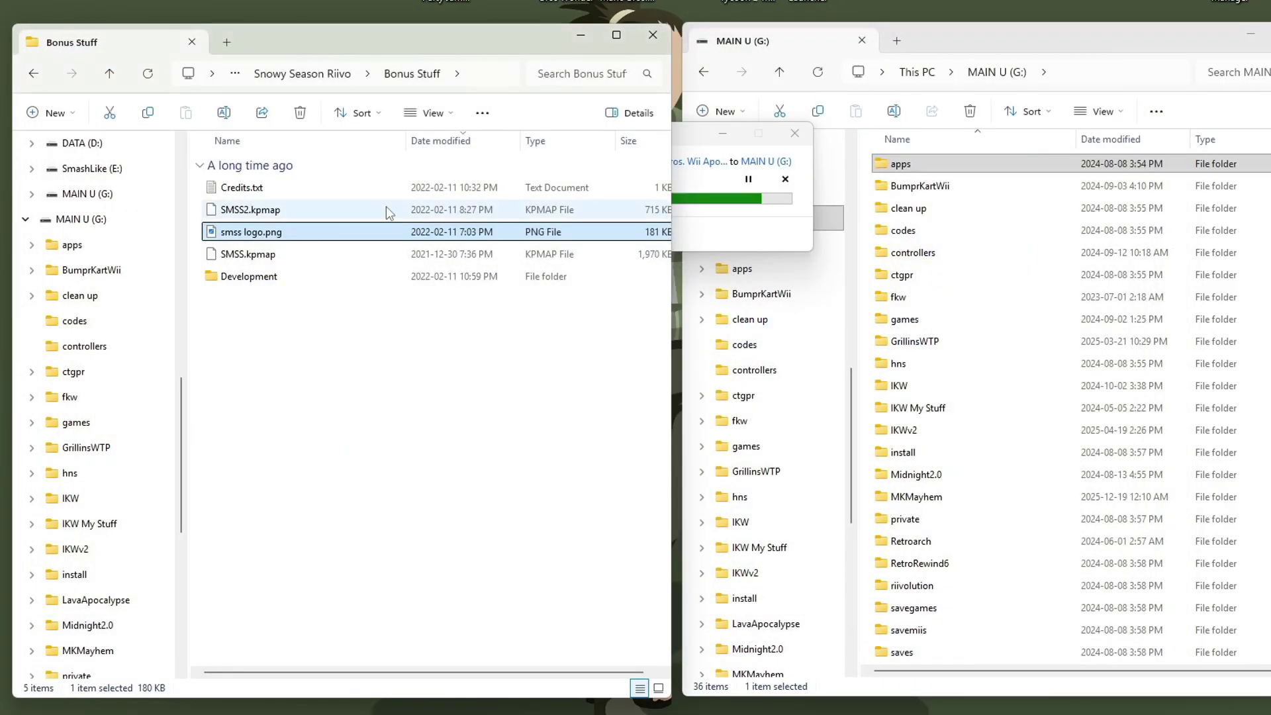
- Copy the riivolution and SnowySeason folders from Snowy Season Riivo to the MAIN U (G:) drive and close the Downloads window
click(34, 73)
click(257, 258)
ctrl+click(265, 188)
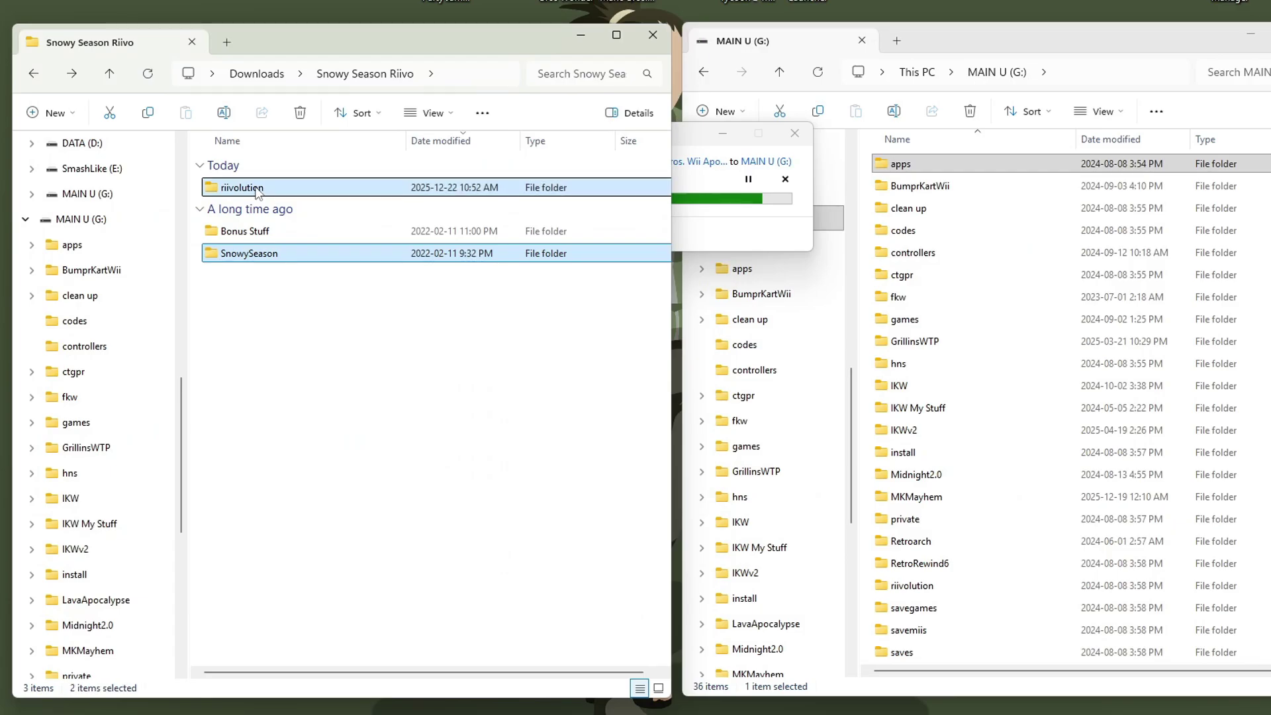
drag(265, 188, 864, 360)
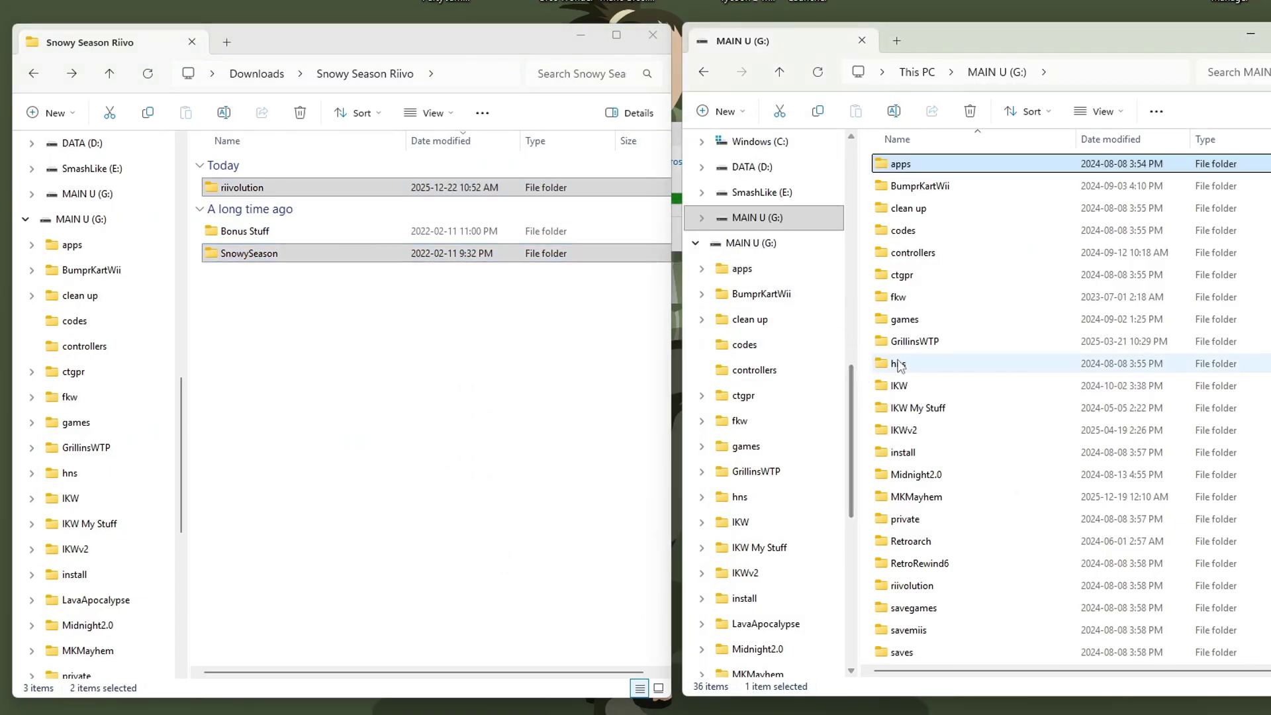
key(alt+Up)
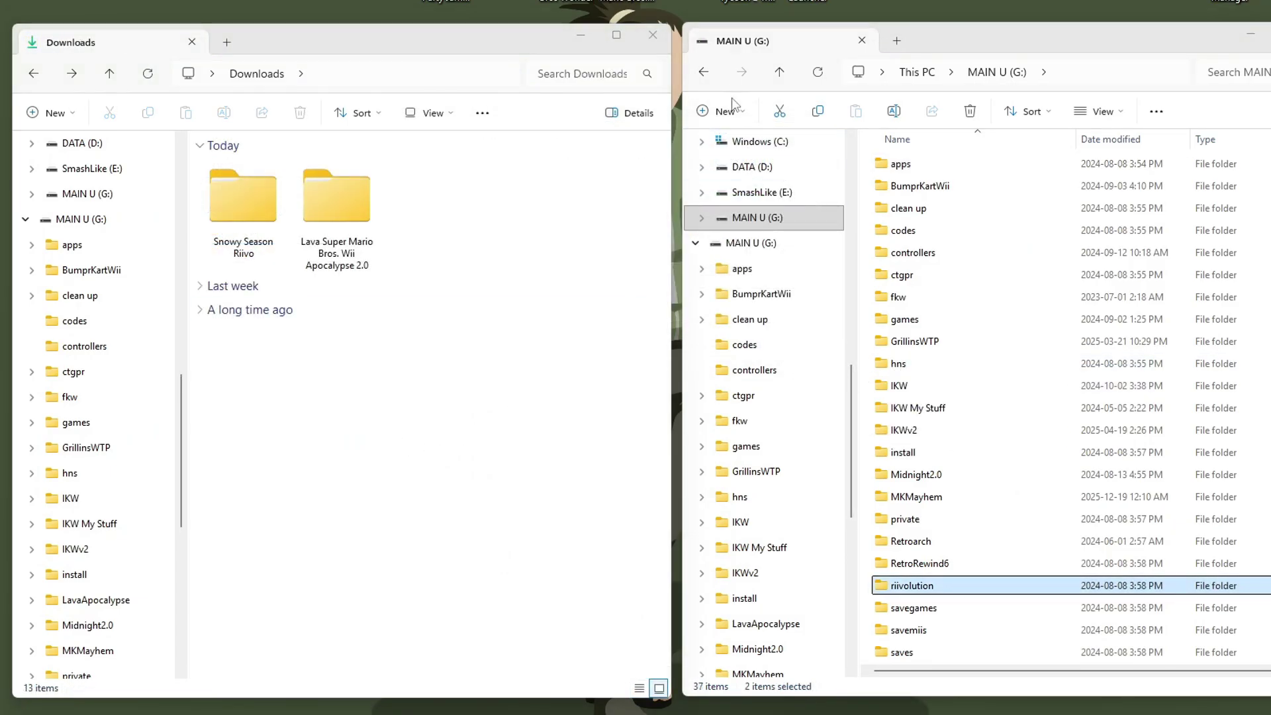
click(652, 34)
drag(1074, 48, 866, 26)
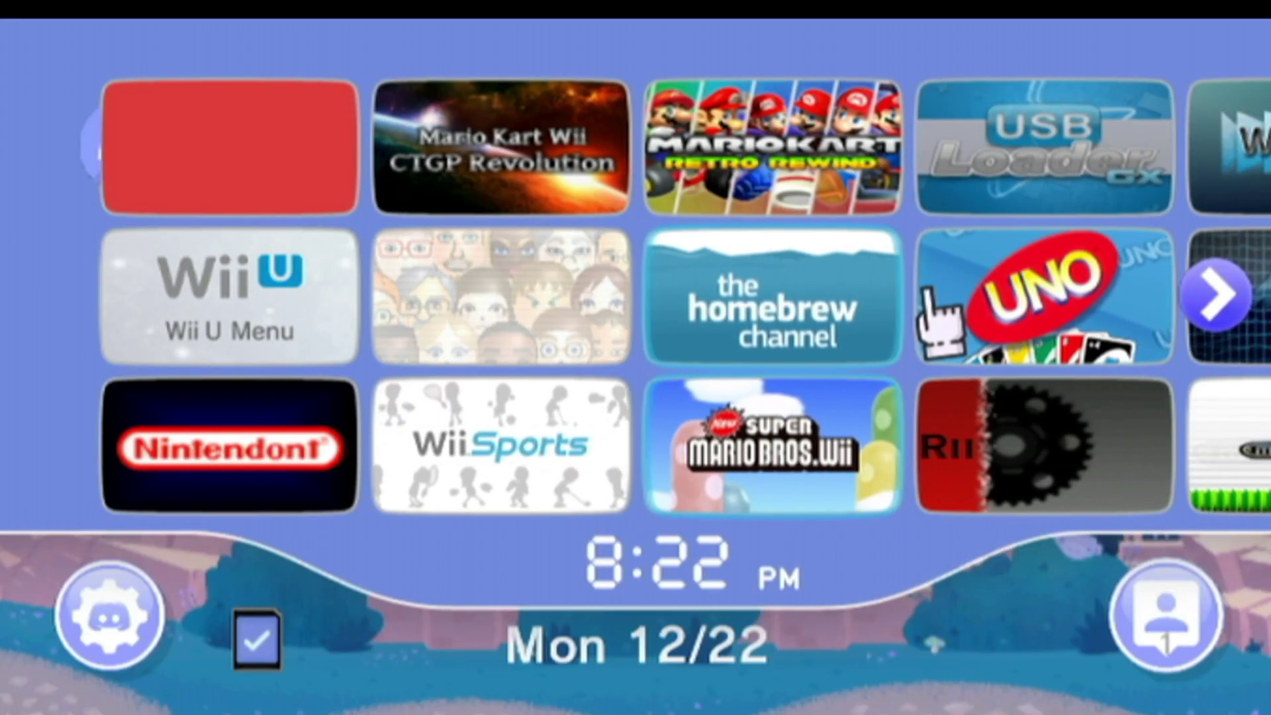
- Open the Homebrew Channel on the Wii and load Riivolution
click(830, 311)
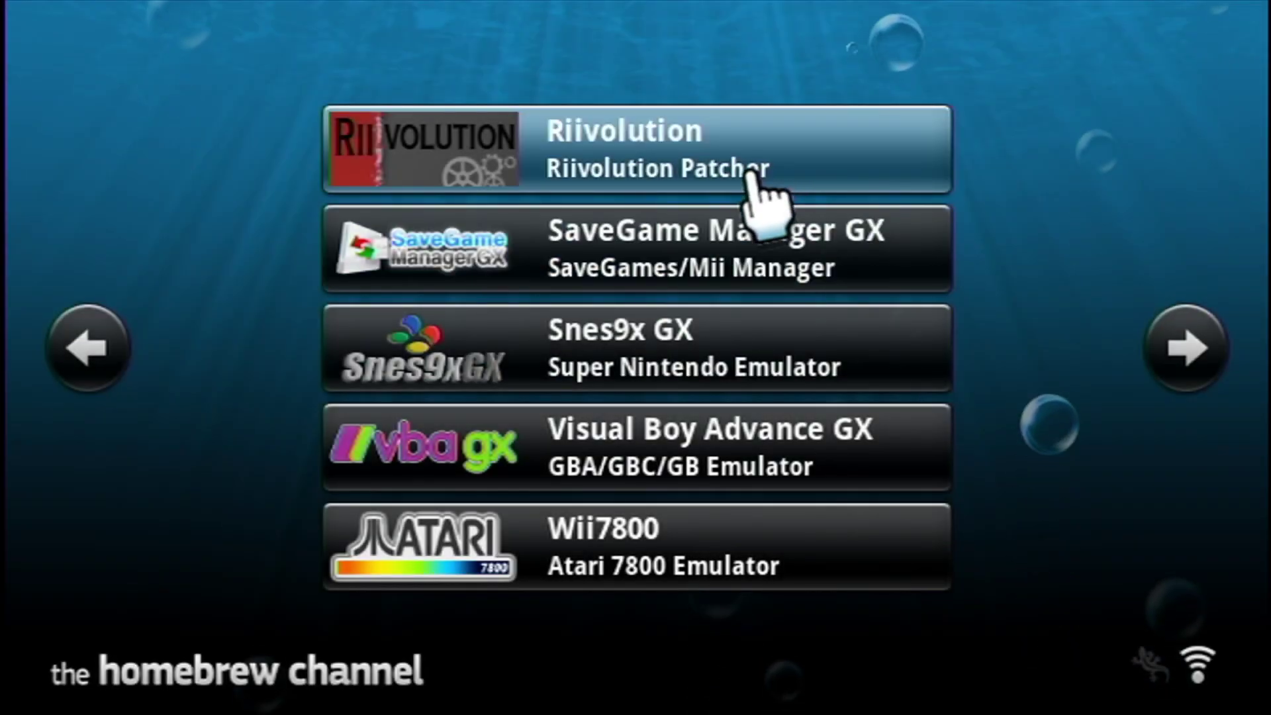
click(755, 171)
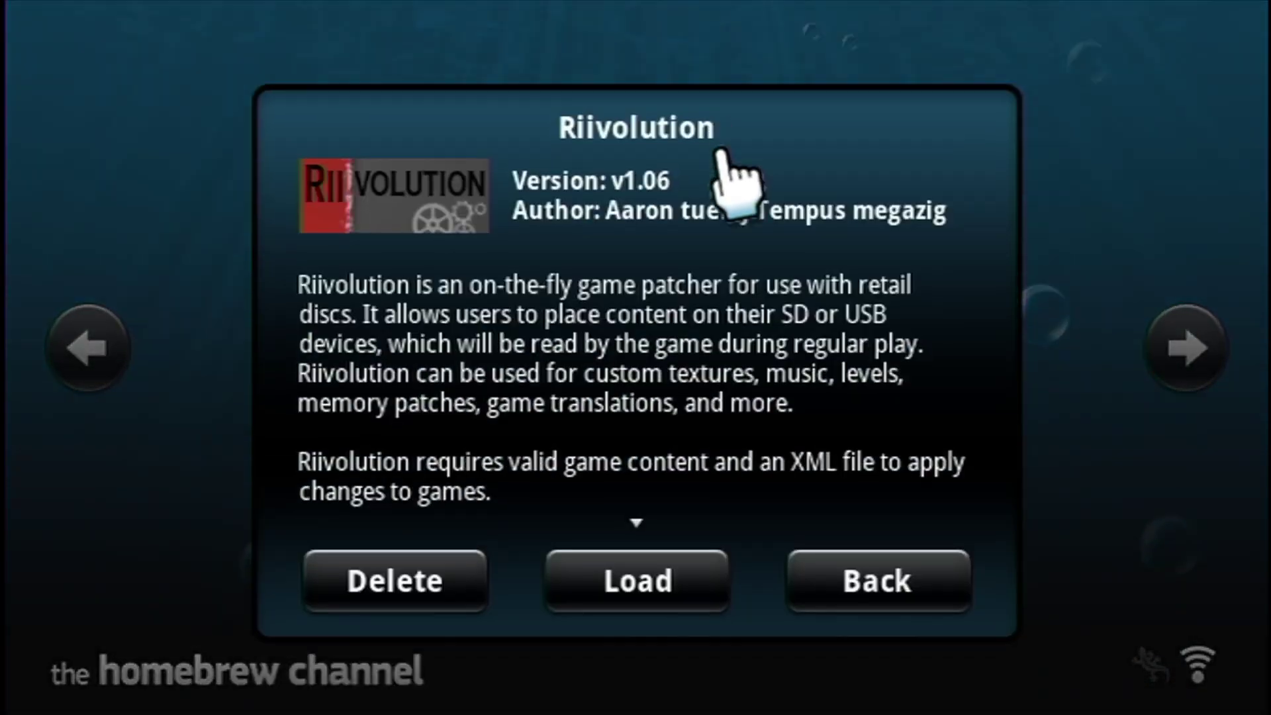
click(718, 593)
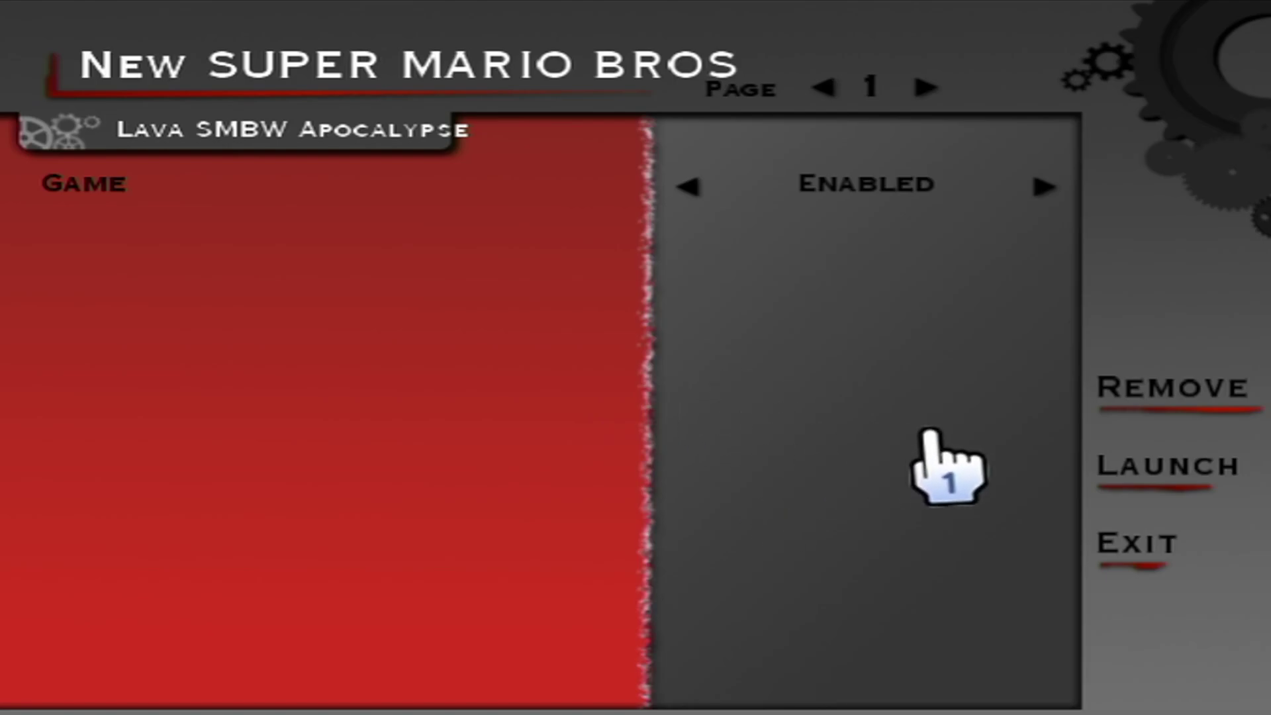
- Remove and reinstall the Riivolution channel, and leave the Lava SMBW Apocalypse Game option set to Enabled
click(1155, 392)
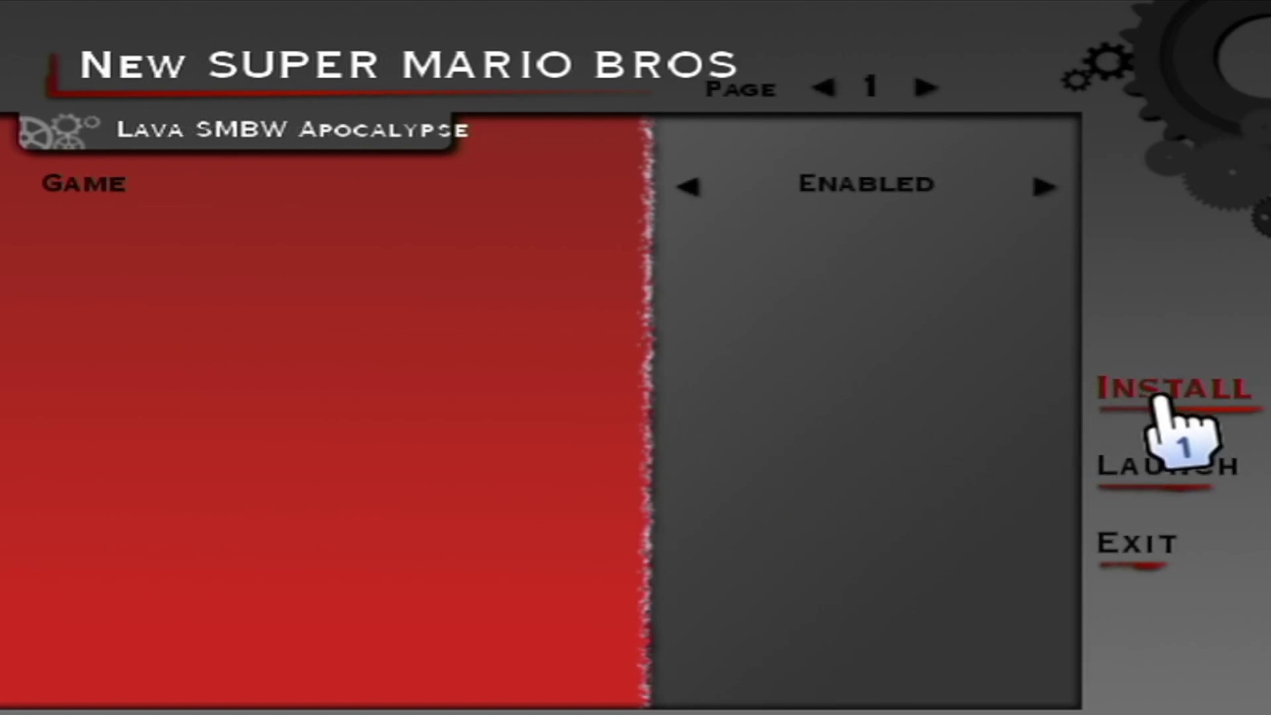
click(1163, 394)
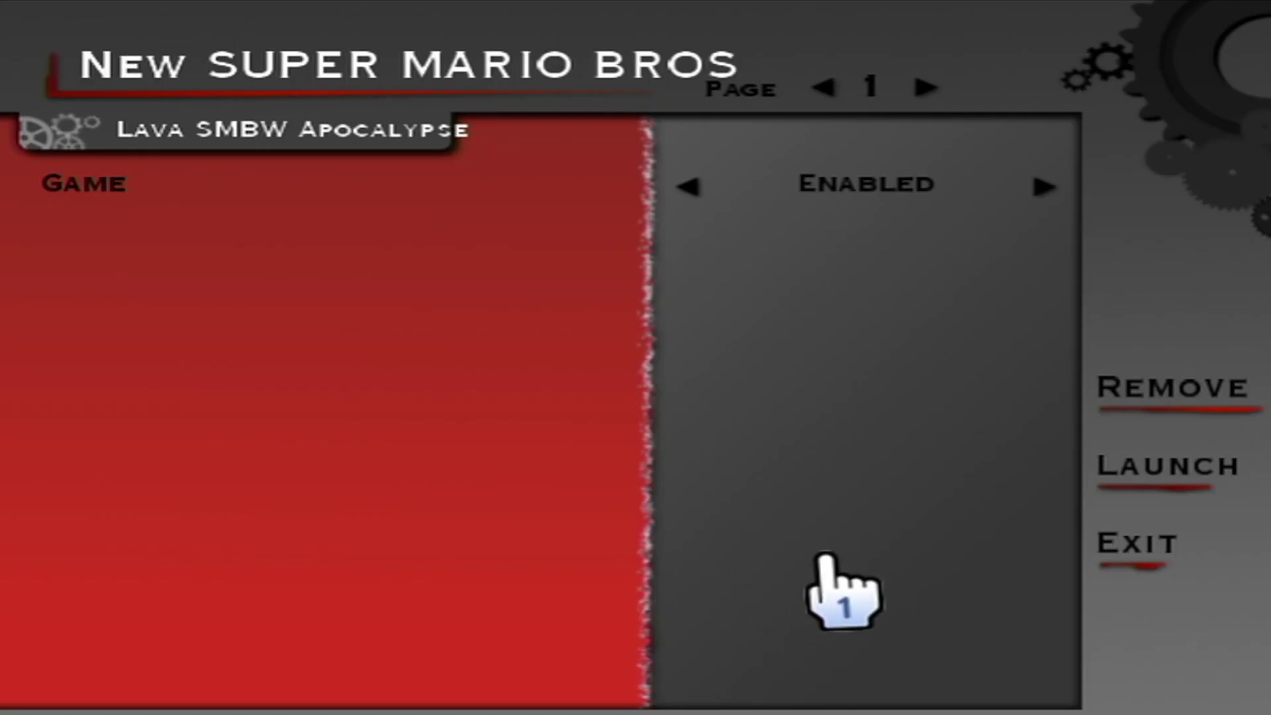
key(Right)
key(Left)
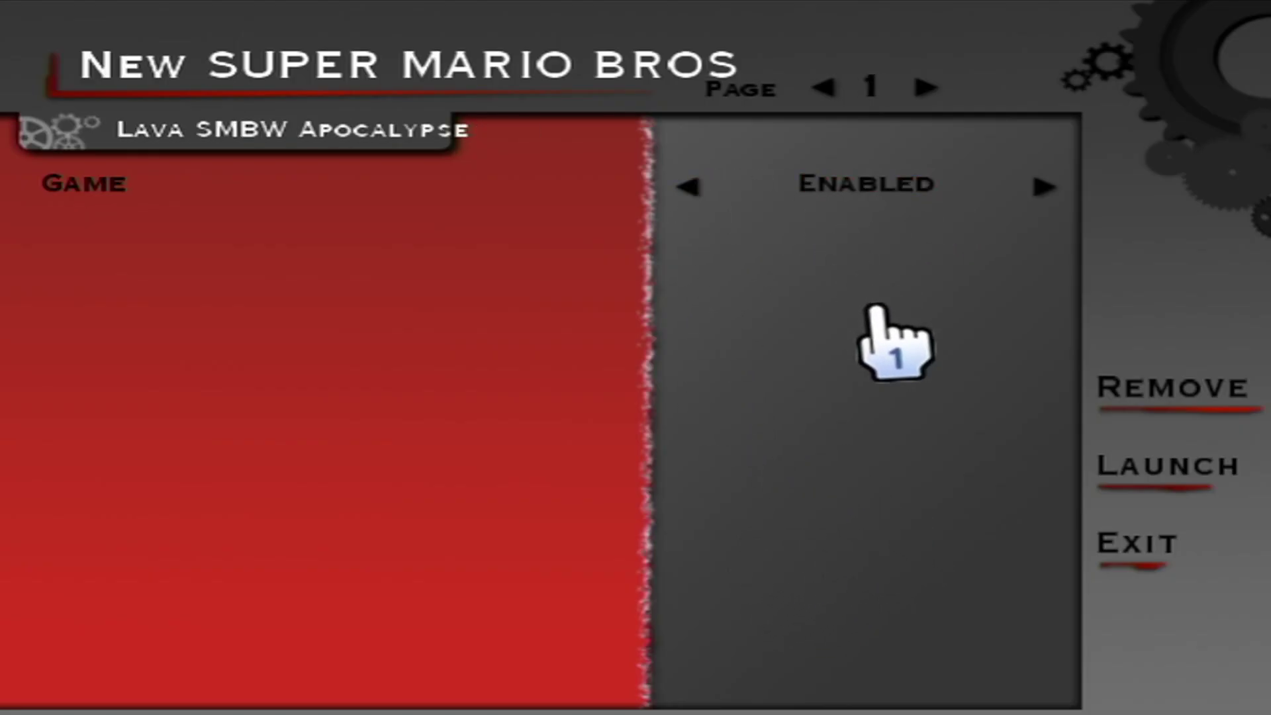
- Switch from the Lava SMBW Apocalypse page to the Super Mario Snowy Season page in Riivolution and launch the game
key(Right)
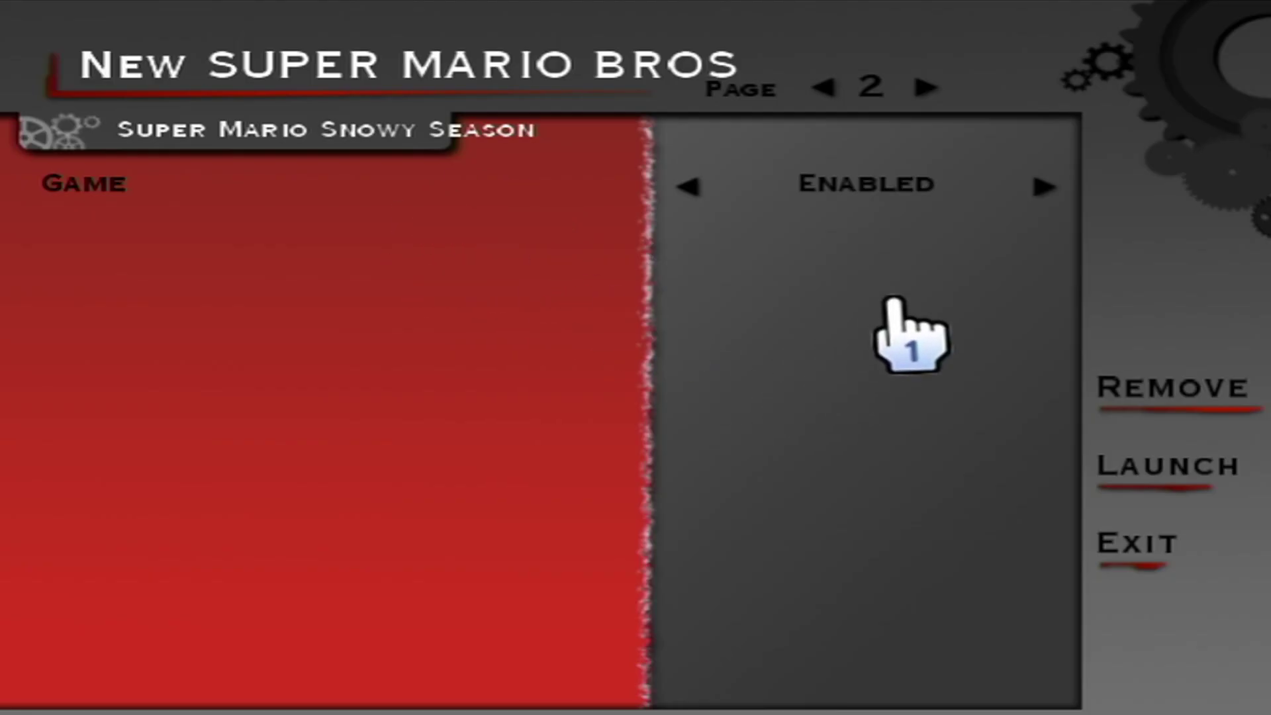
key(Left)
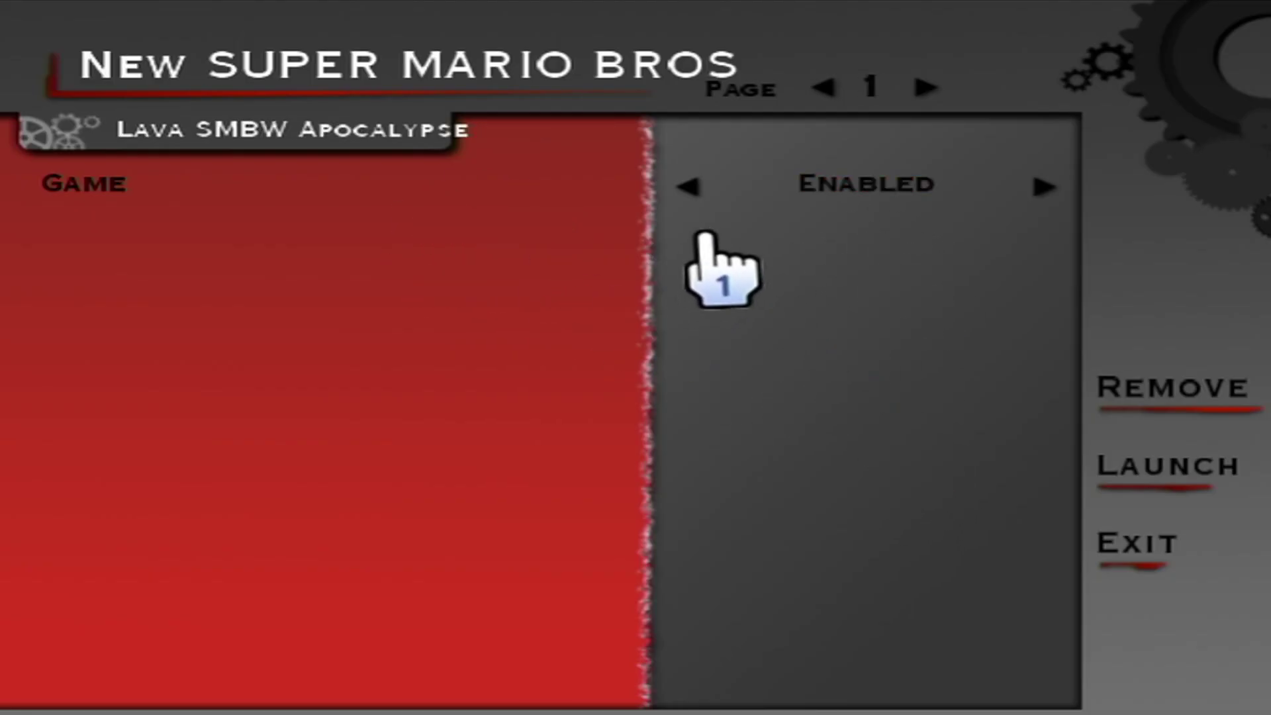
key(Right)
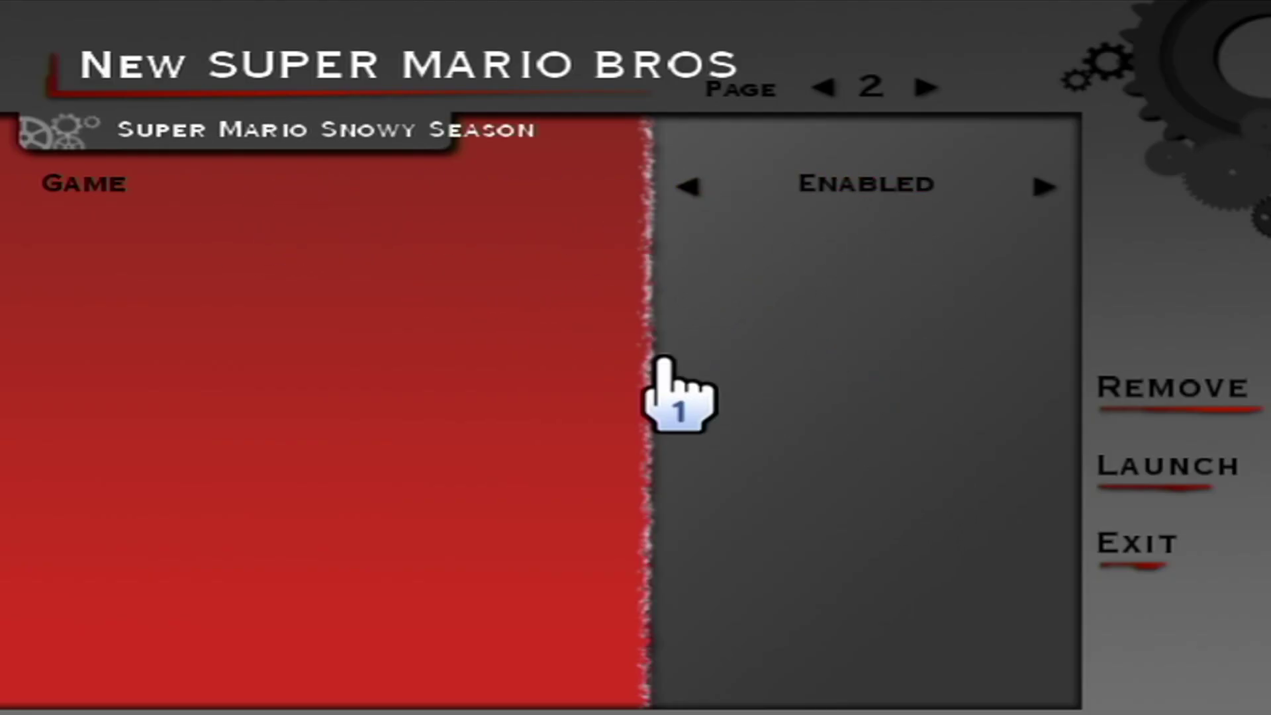
click(1133, 470)
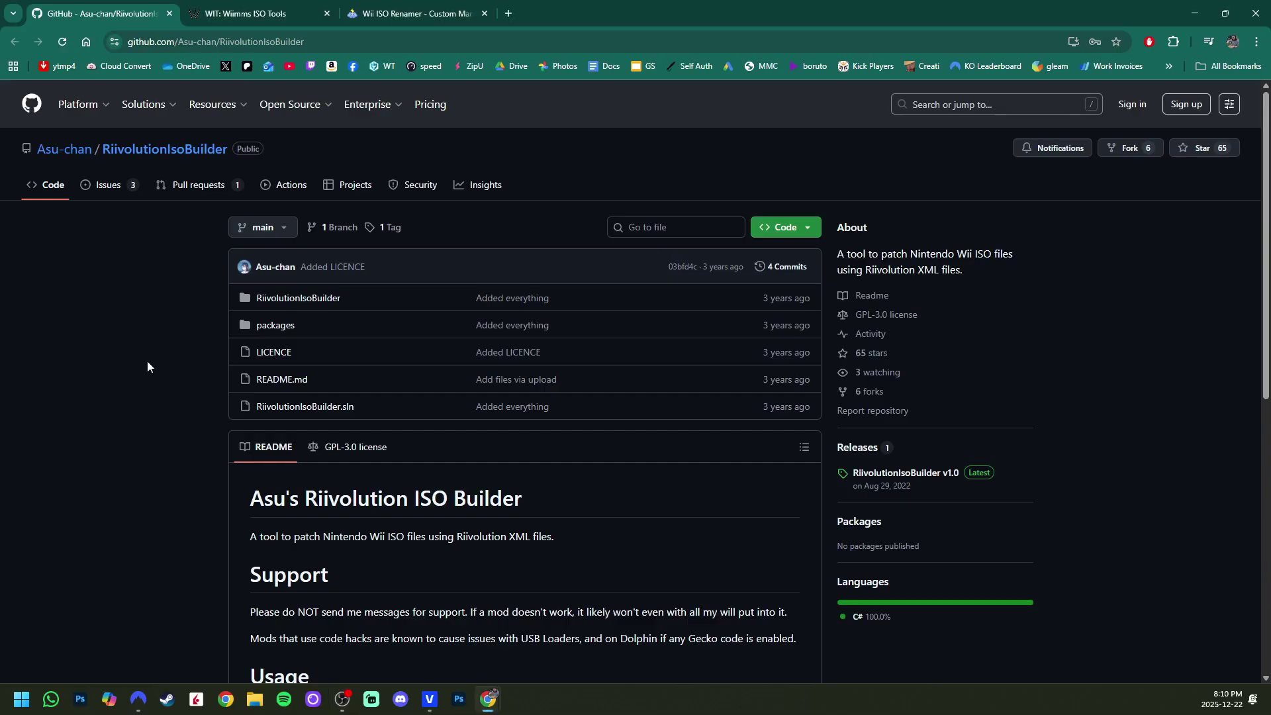
- Download RiivolutionIsoBuilder.zip from the RiivolutionIsoBuilder v1.0 release on GitHub and close that page
scroll(579, 453, down, 1)
scroll(466, 463, down, 1)
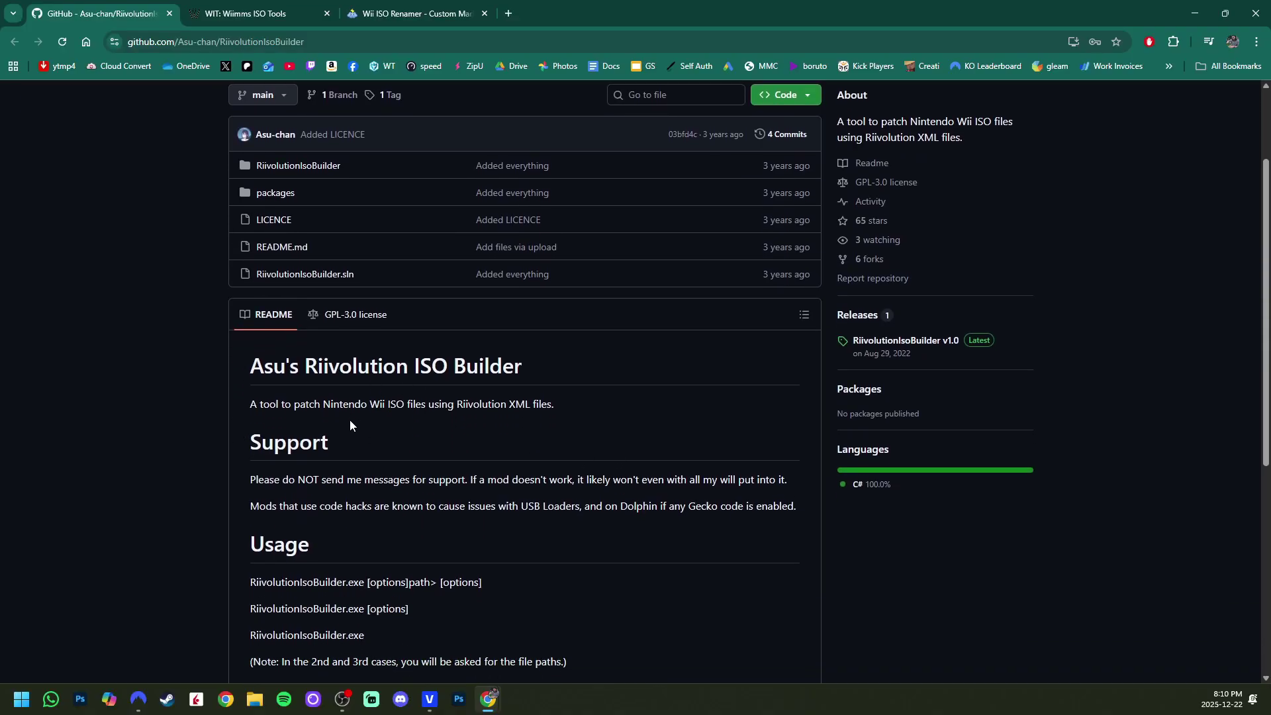
scroll(637, 471, up, 2)
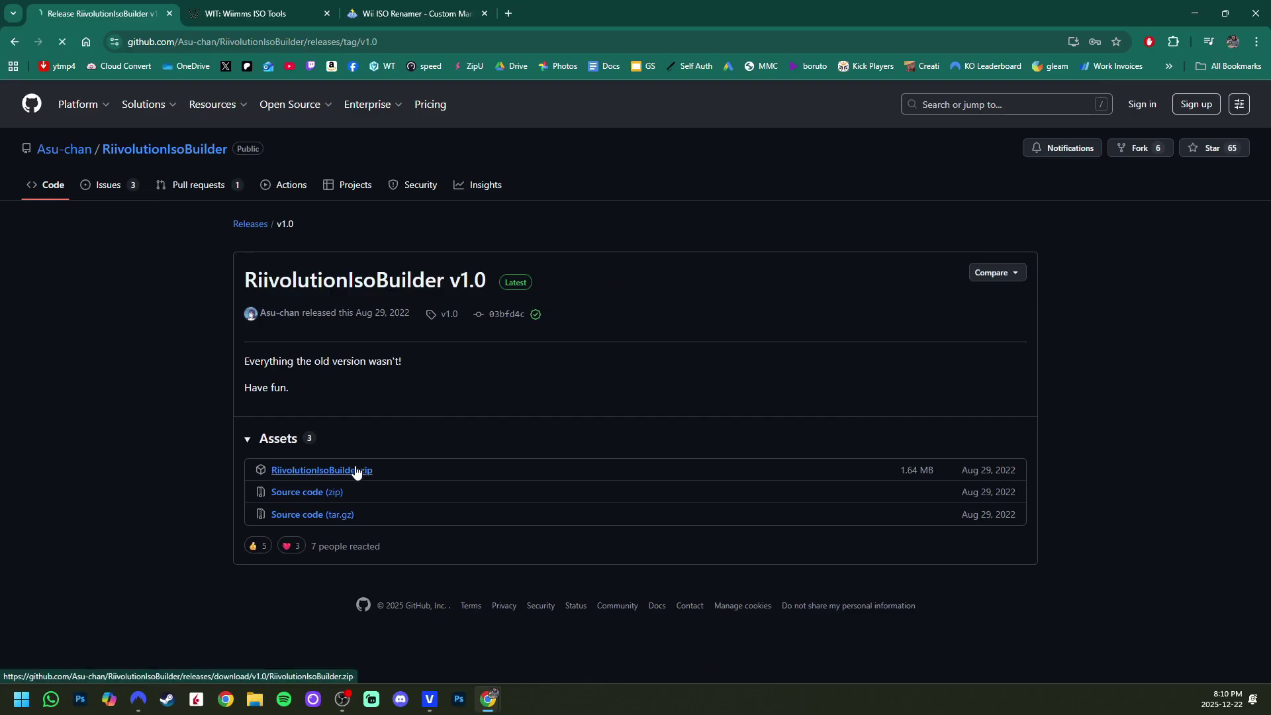
click(355, 472)
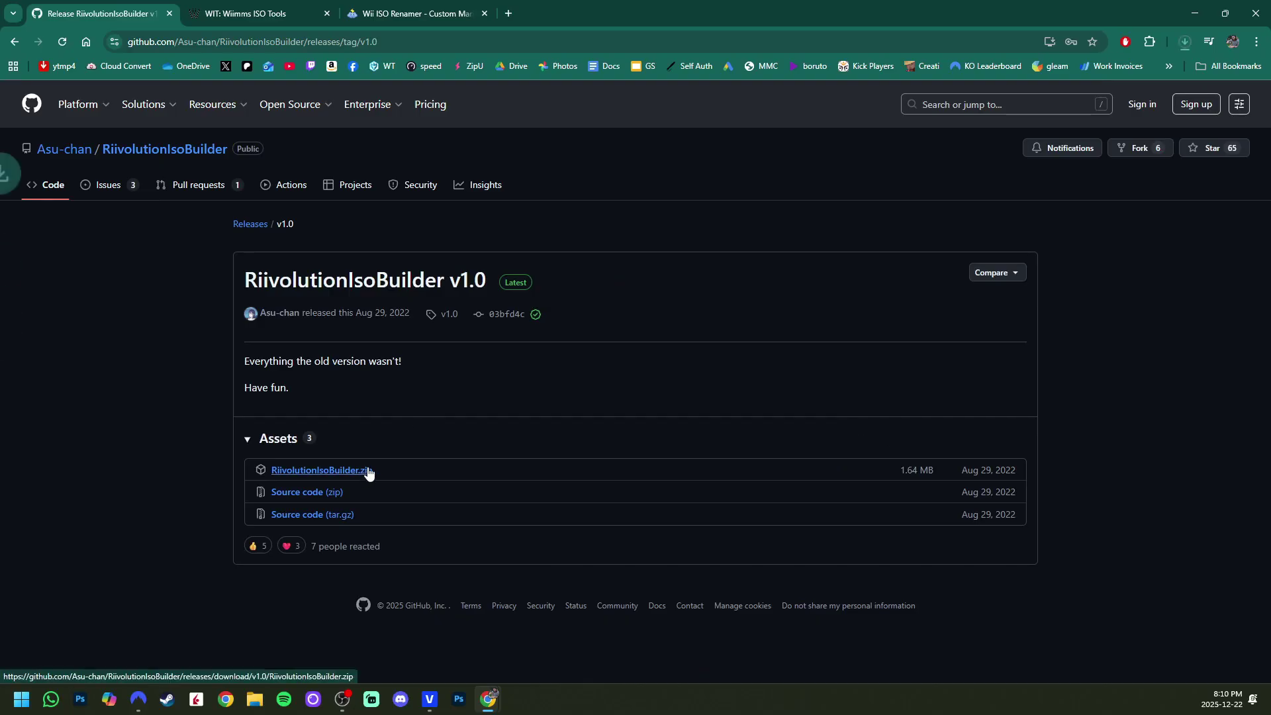
click(170, 14)
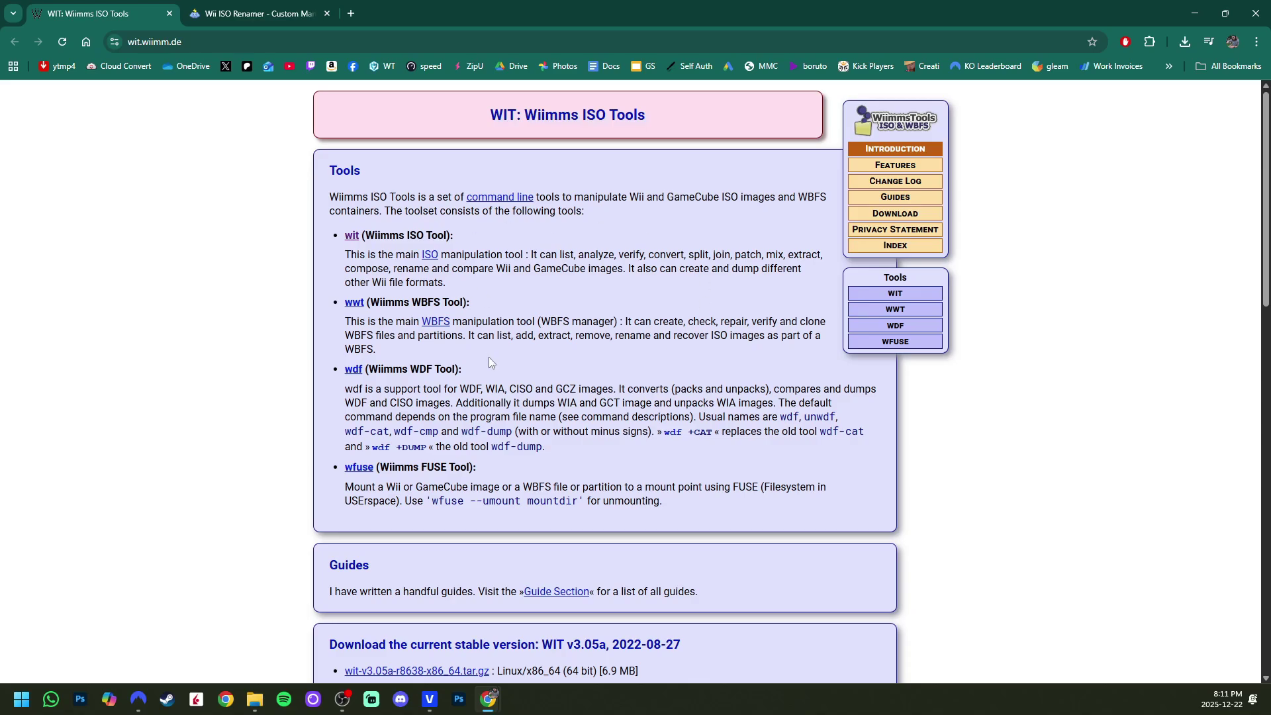
- Download wit-v3.05a-r8638-cygwin64.zip from the Wiimms ISO Tools page and WII ISO Renamer V3.exe from its SendSpace link
scroll(568, 361, down, 6)
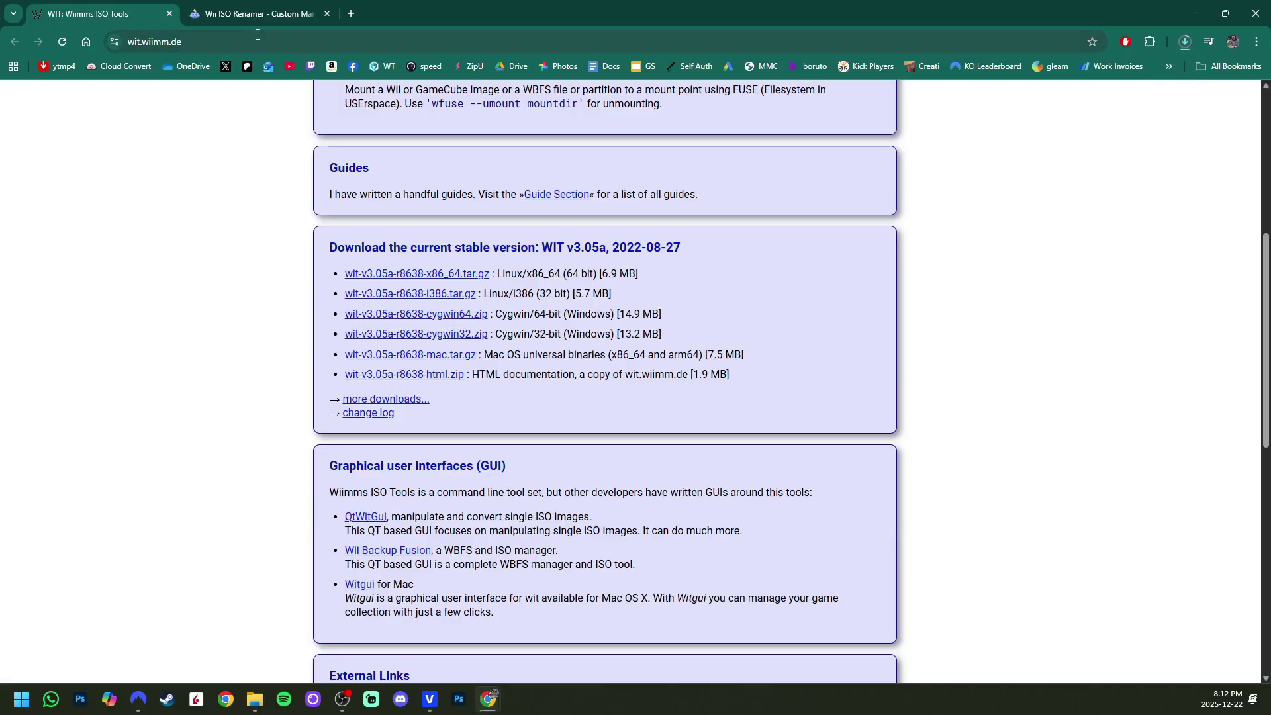
click(169, 14)
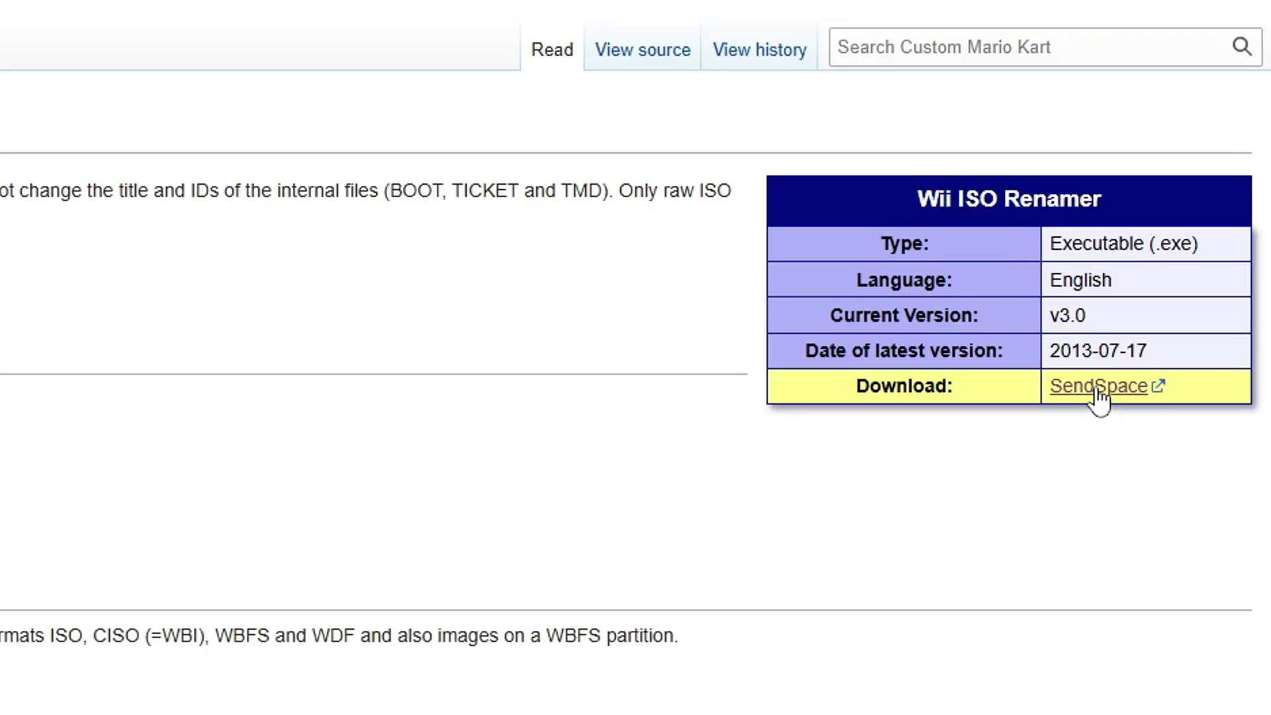
click(1099, 391)
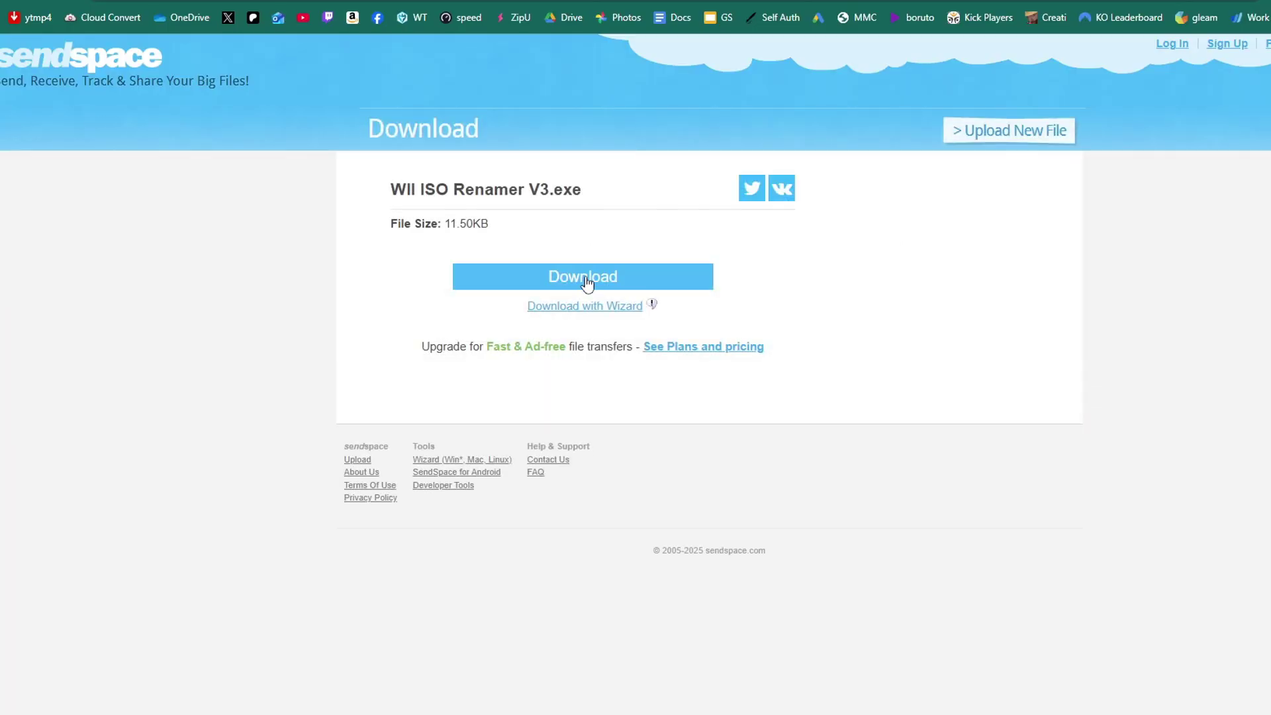
click(586, 283)
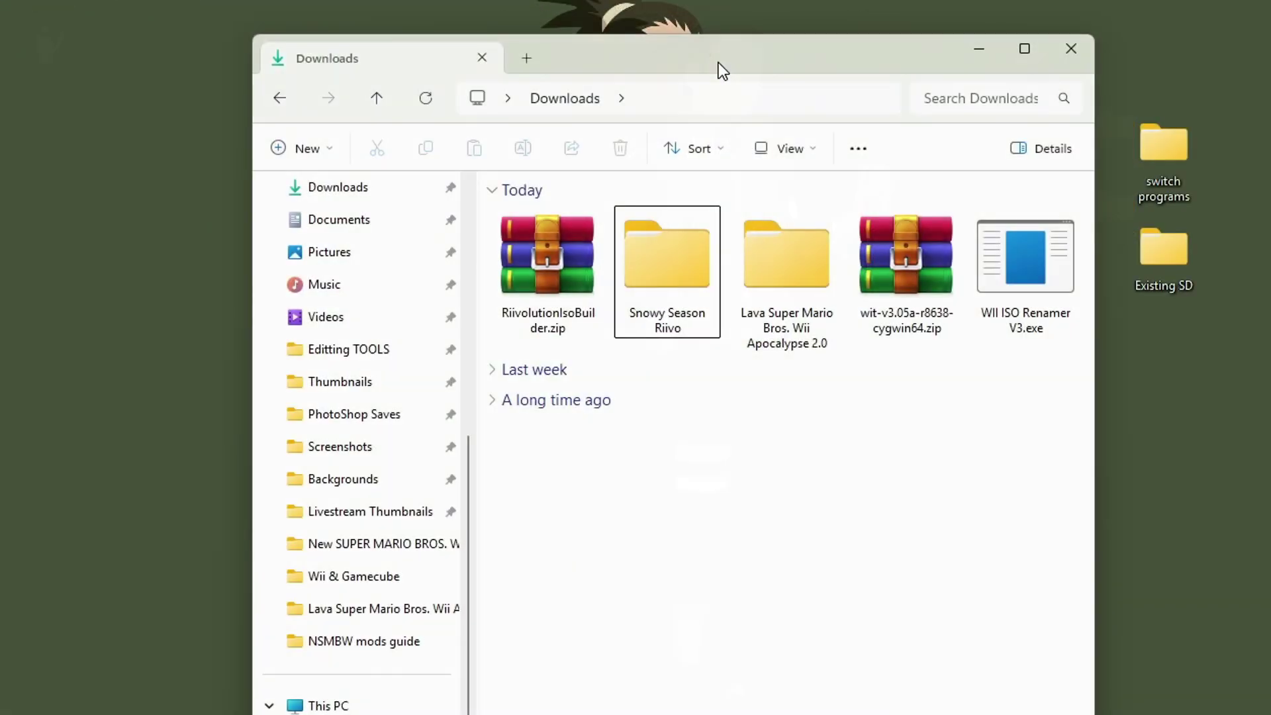
- Extract RiivolutionIsoBuilder.zip into its own folder in Downloads with 7-Zip and delete the archive
click(557, 268)
right_click(557, 268)
key(Escape)
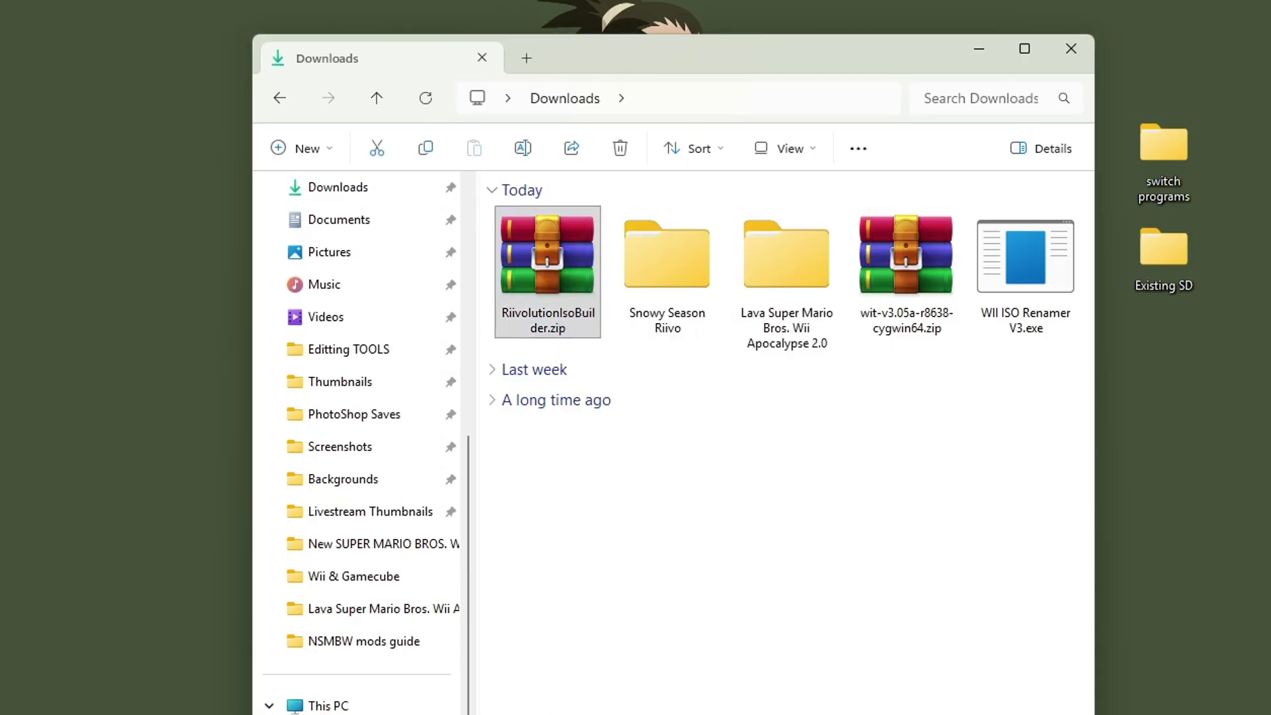
right_click(559, 271)
mouse_move(650, 437)
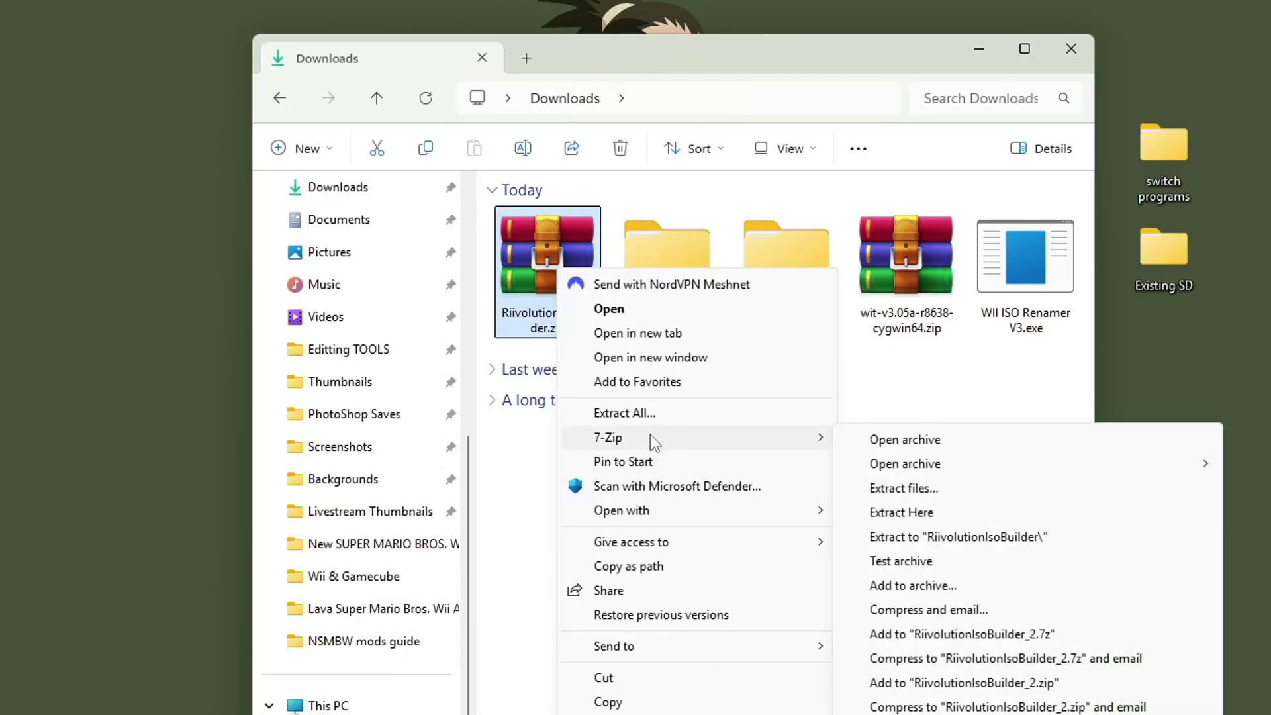
click(961, 538)
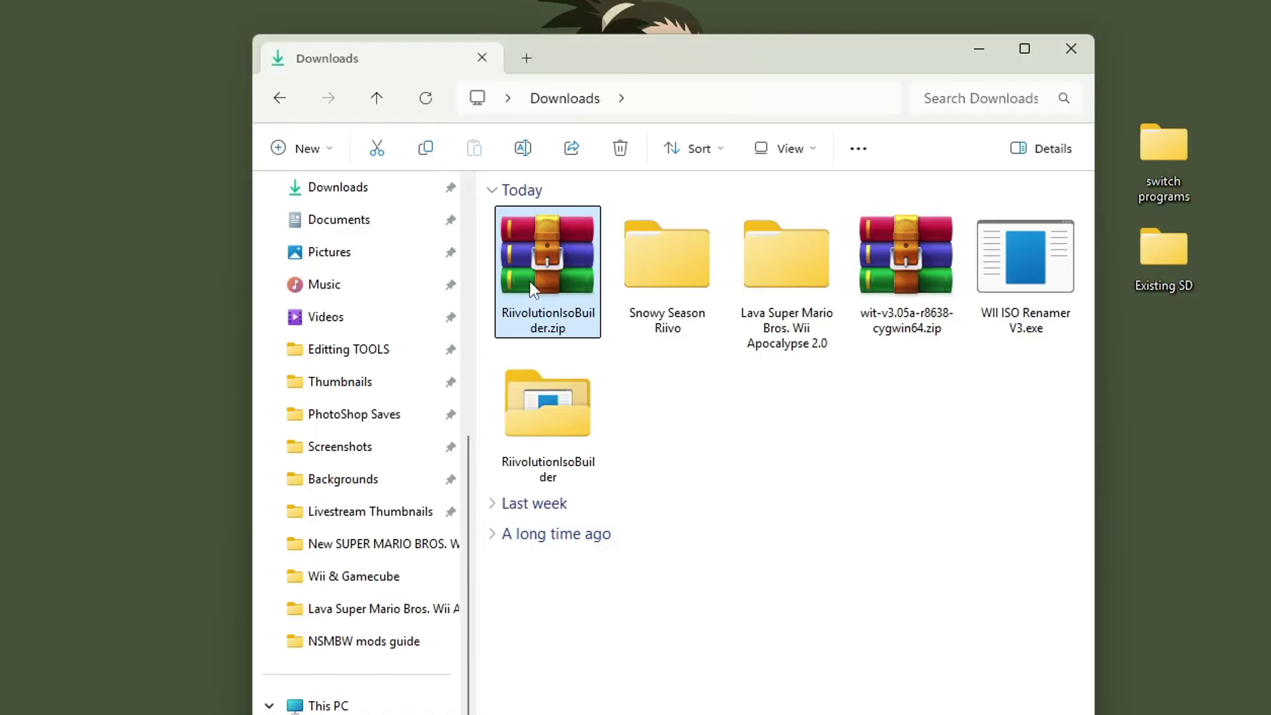
key(Delete)
- Extract wit-v3.05a-r8638-cygwin64.zip into its own folder in Downloads and delete the archive
click(786, 311)
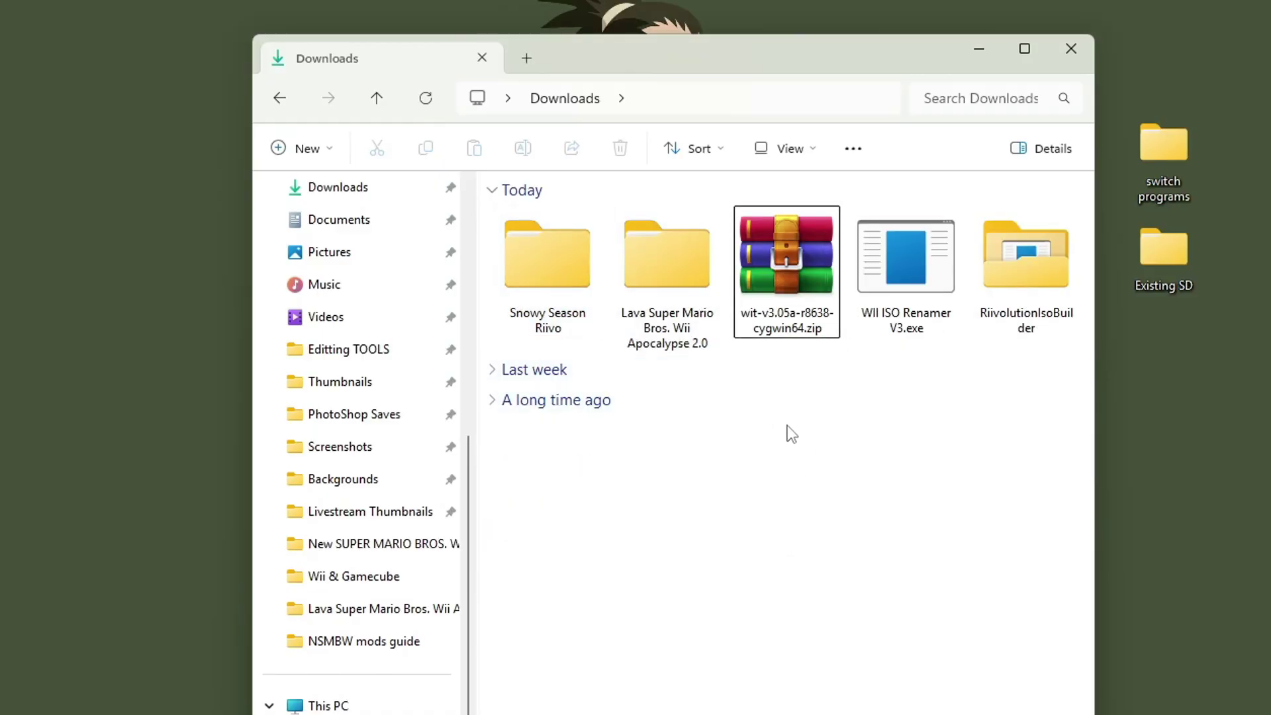
right_click(811, 299)
key(shift+F10)
mouse_move(1032, 468)
click(1168, 565)
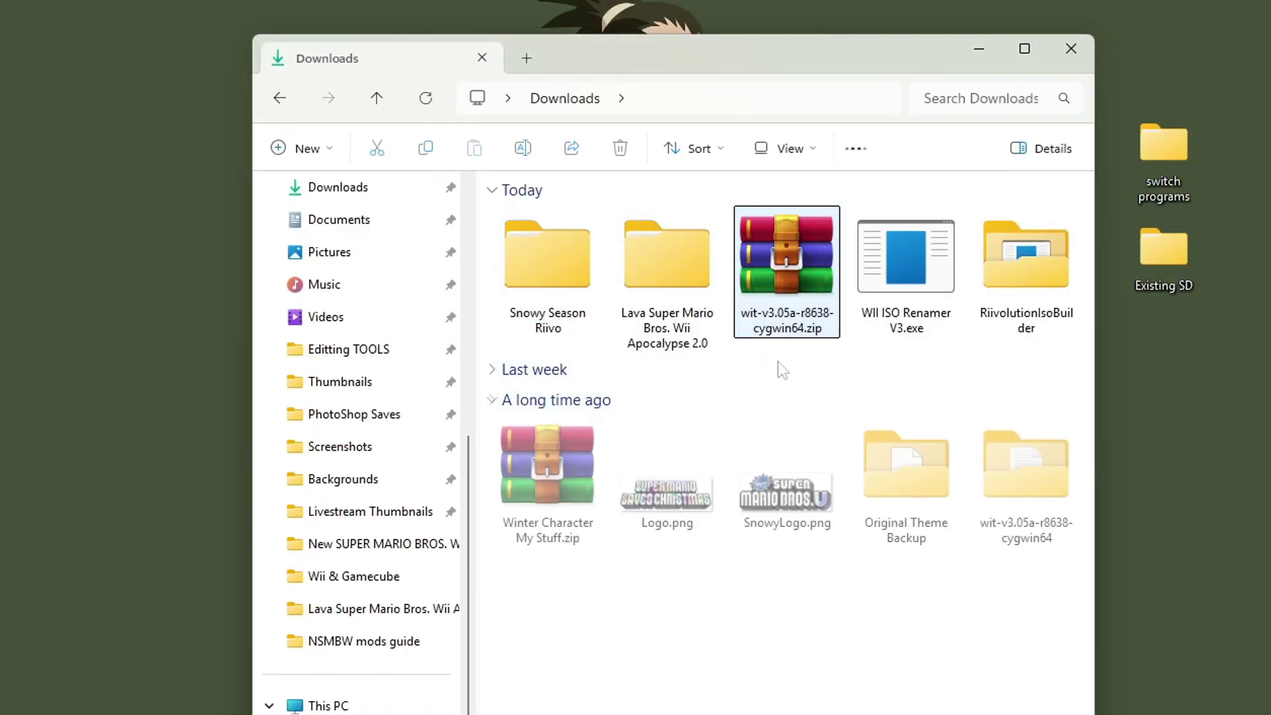
click(823, 297)
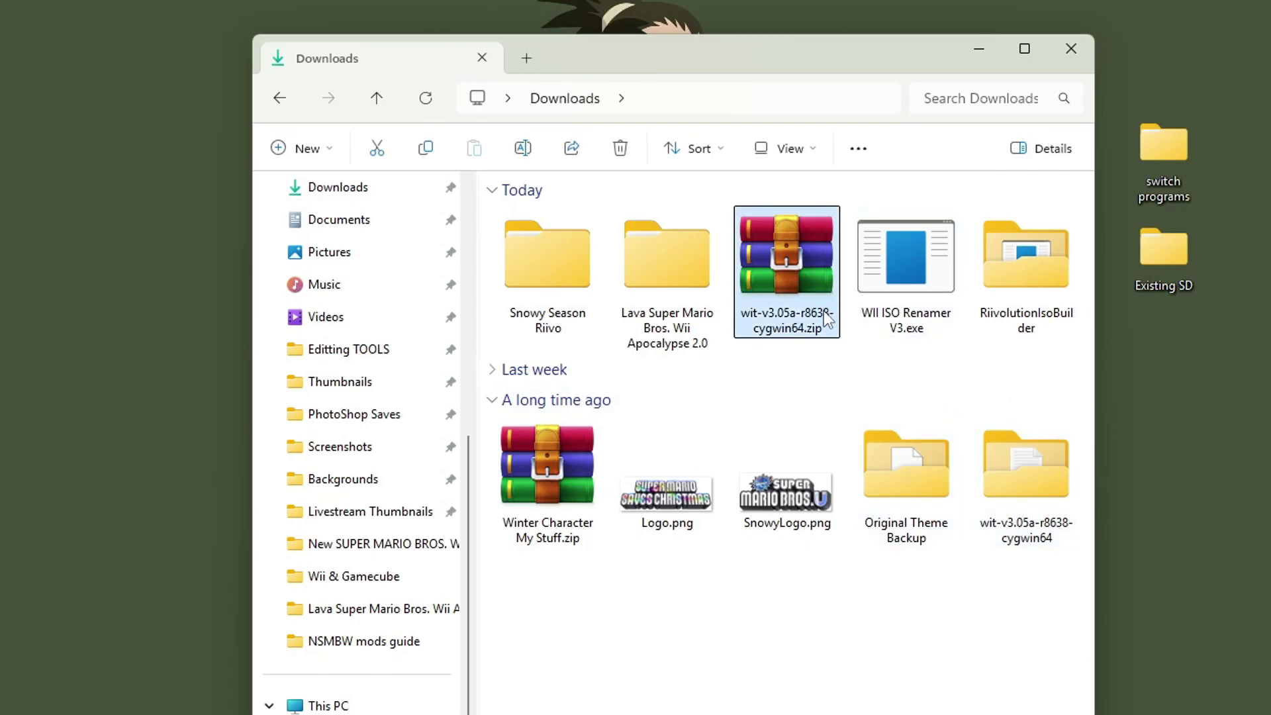
key(Delete)
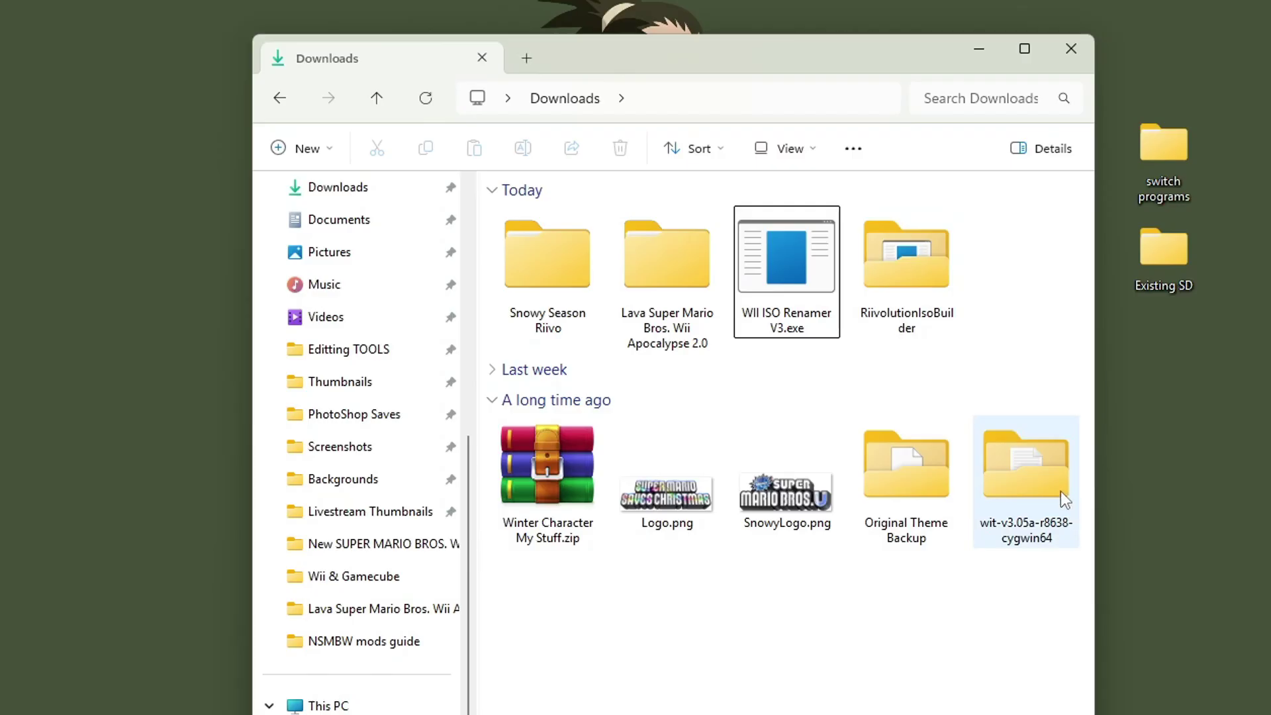
- Run windows-install.exe from the wit-v3.05a-r8638-cygwin64 folder and close the folder window
double_click(1026, 500)
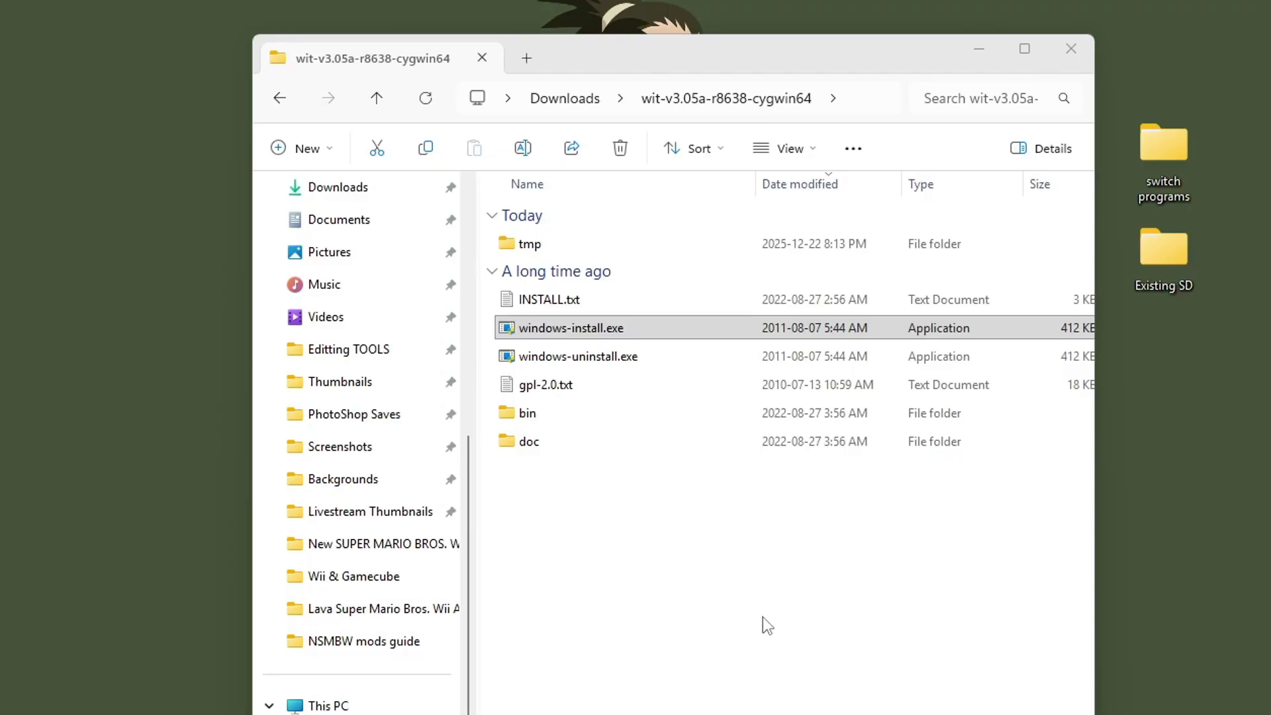
key(alt+F4)
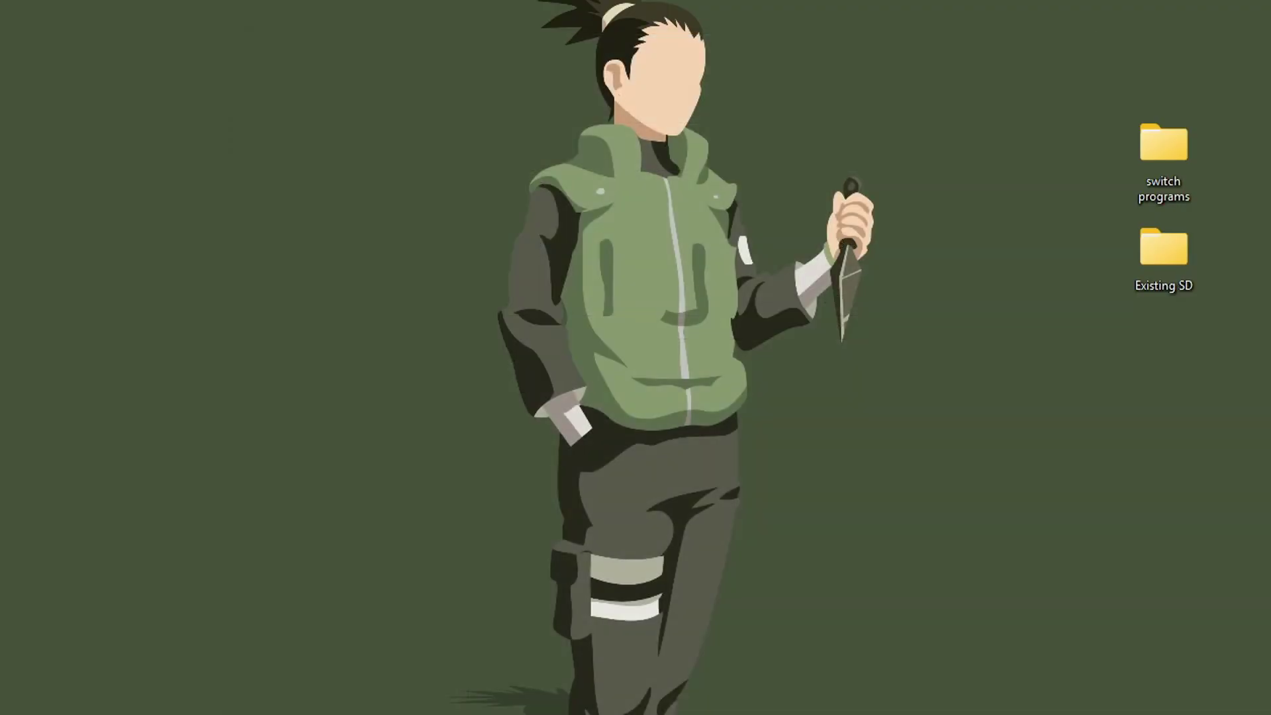
- Reopen the Downloads folder and move the RiivolutionIsoBuilder folder to the desktop
key(super+e)
click(354, 263)
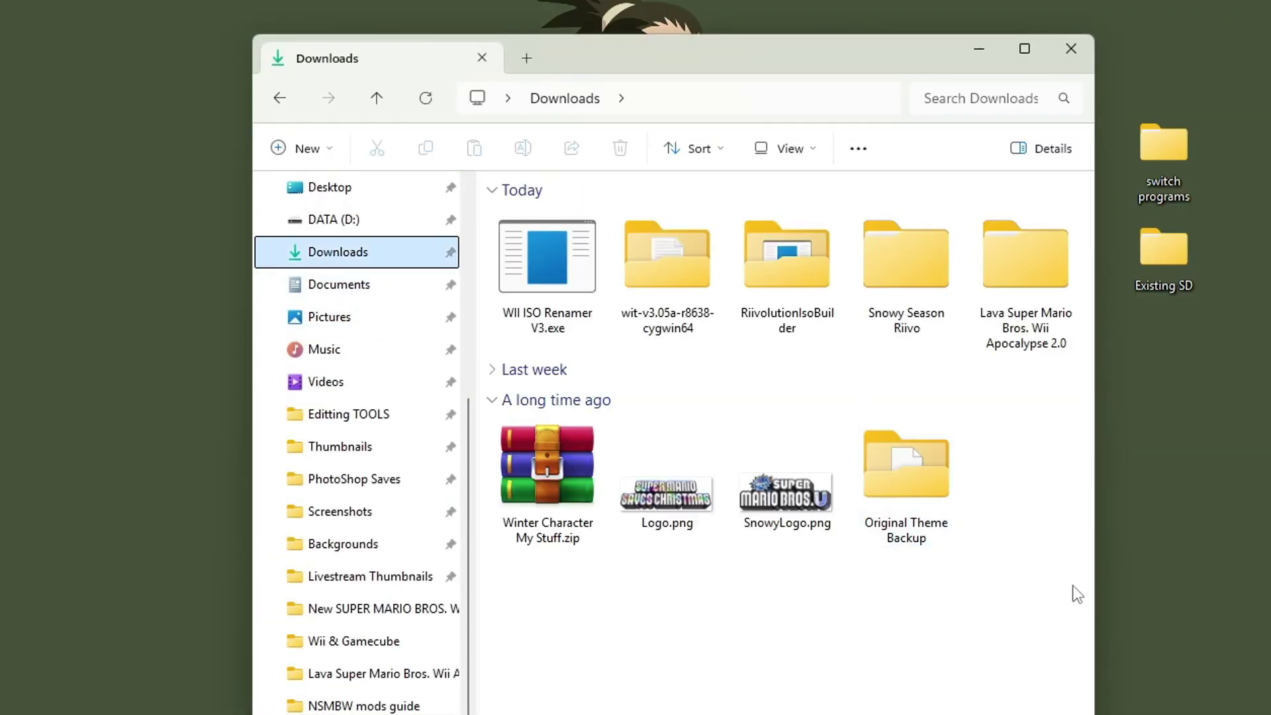
click(797, 285)
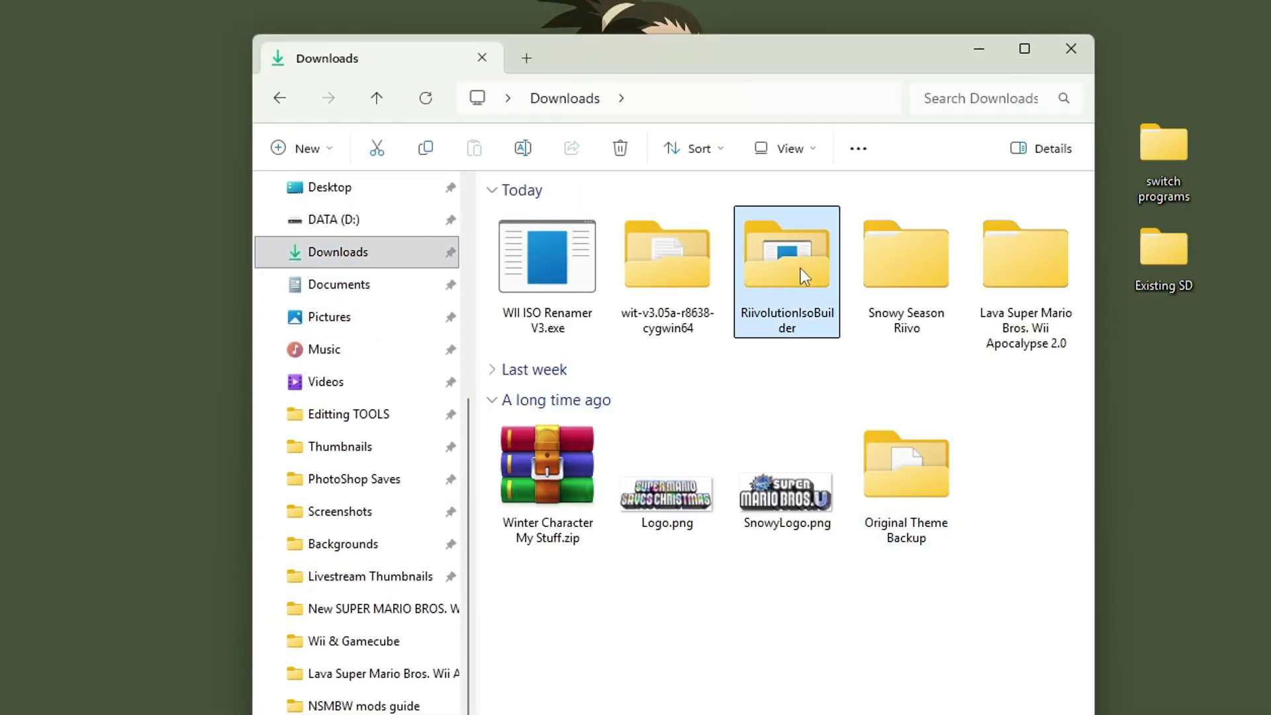
drag(800, 268, 141, 379)
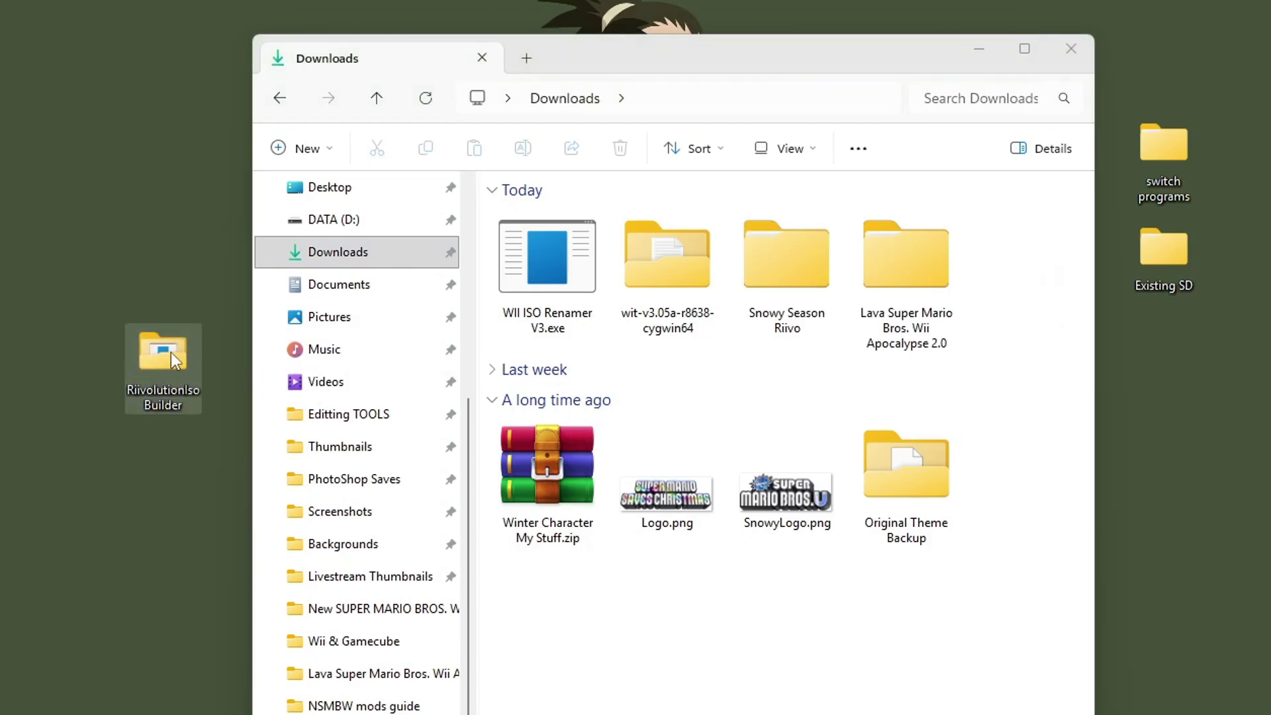
- Open the RiivolutionIsoBuilder folder from the desktop and arrange its window side by side with the Downloads window
double_click(157, 361)
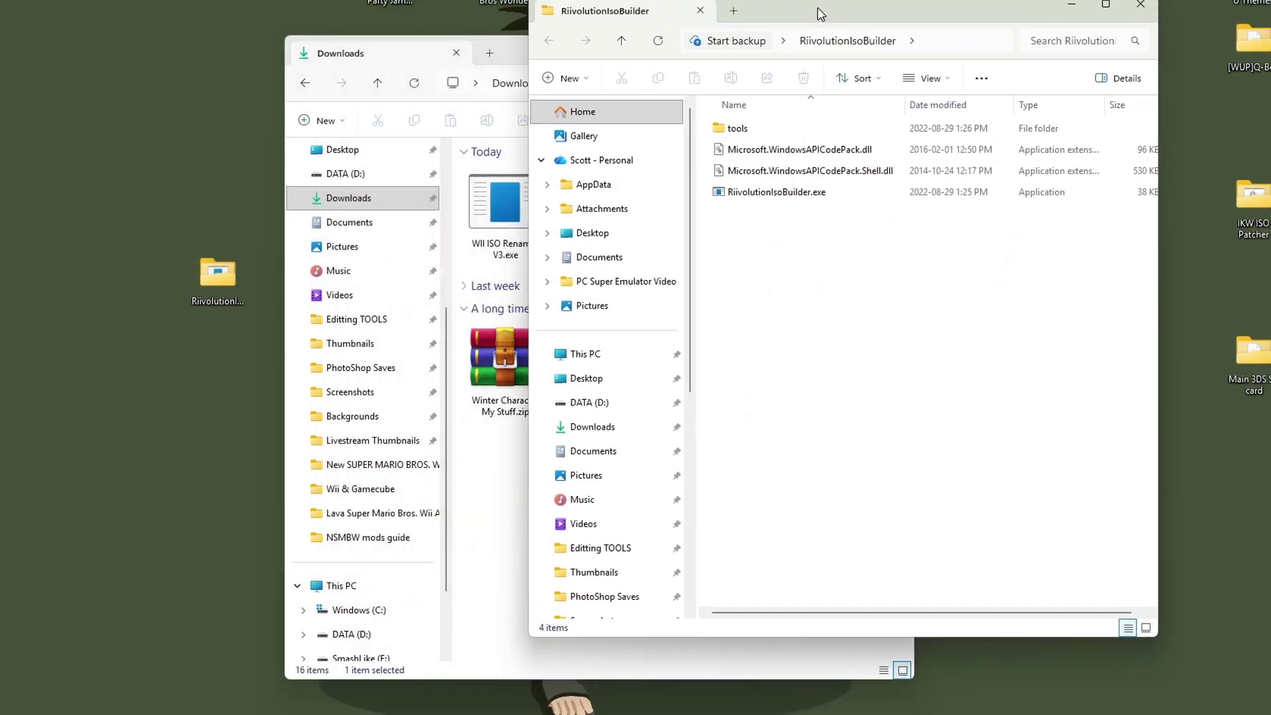
drag(816, 49, 955, 49)
click(523, 58)
drag(523, 58, 299, 56)
click(1012, 372)
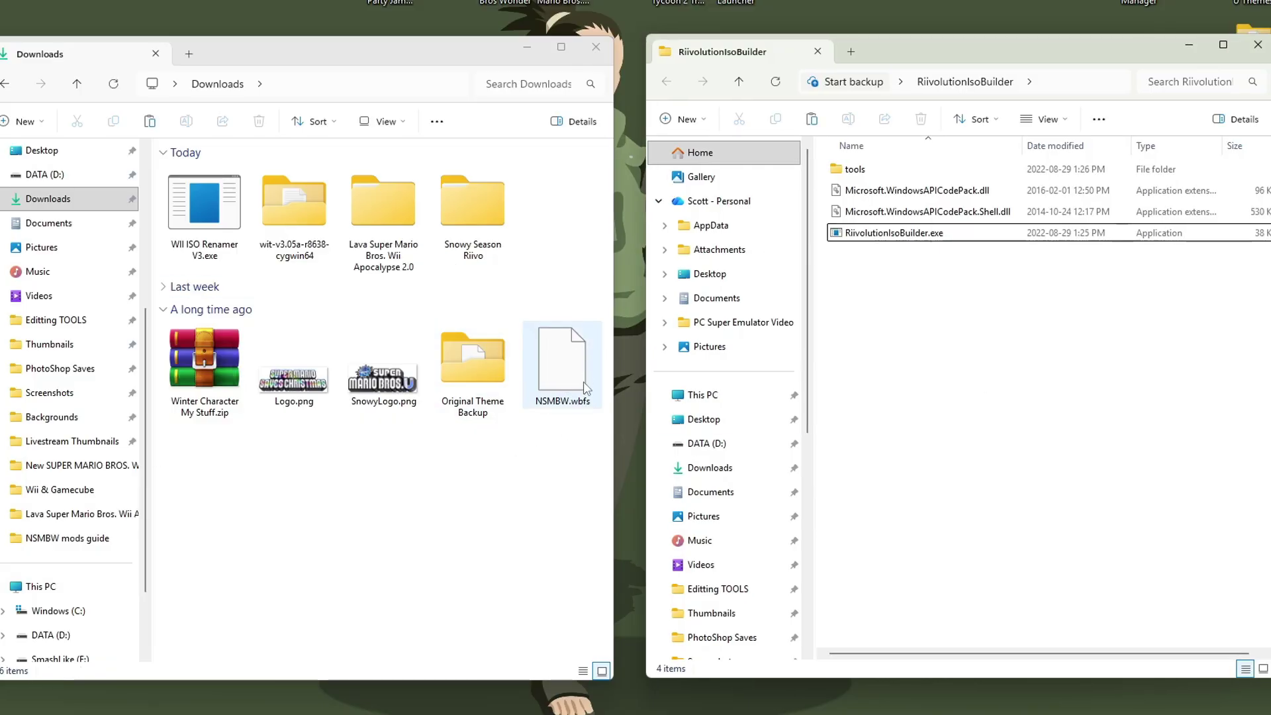
- Run RiivolutionIsoBuilder.exe and, with the file type set to Nintendo Wii WBFS Rom File, choose NSMBW.wbfs from Downloads to patch
click(570, 371)
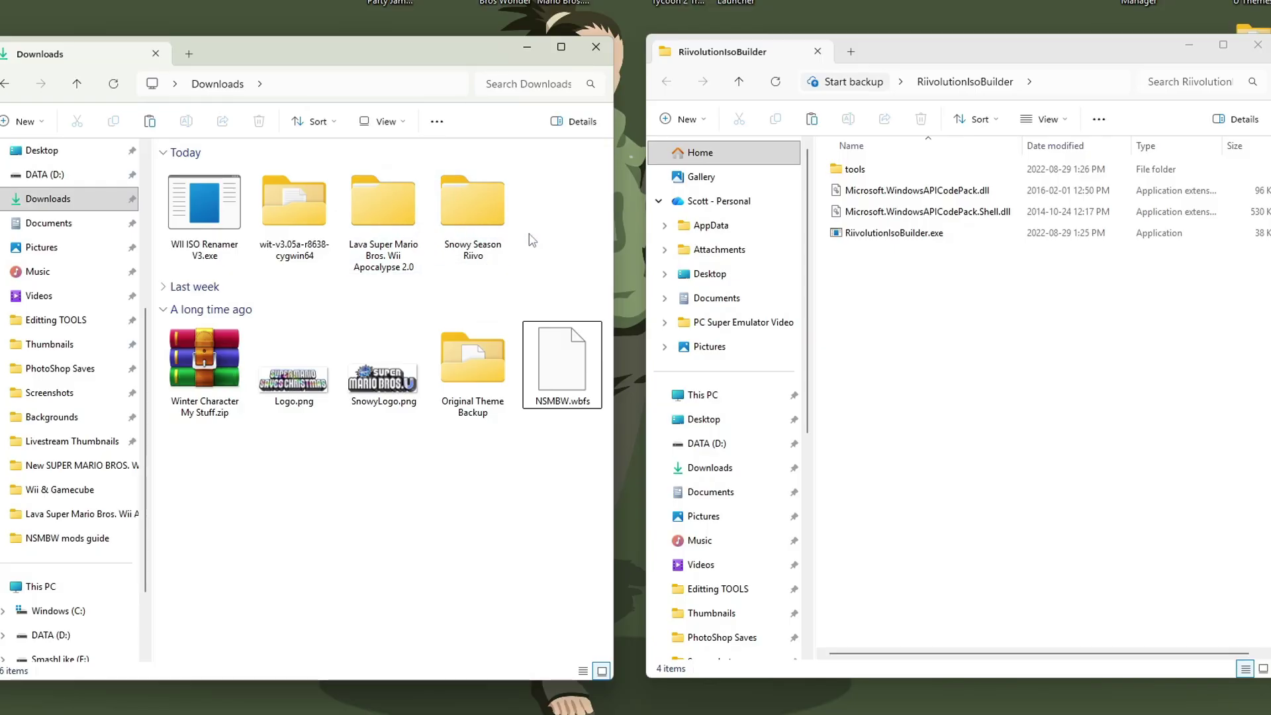
click(858, 297)
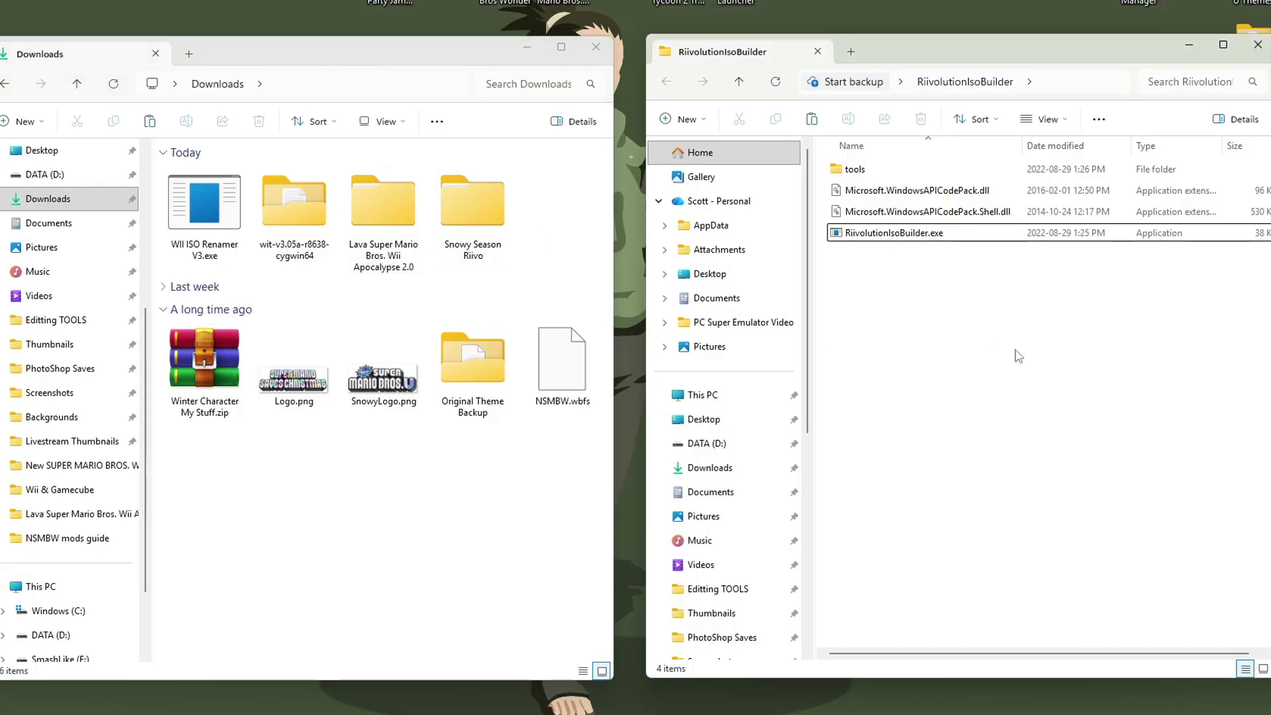
double_click(882, 235)
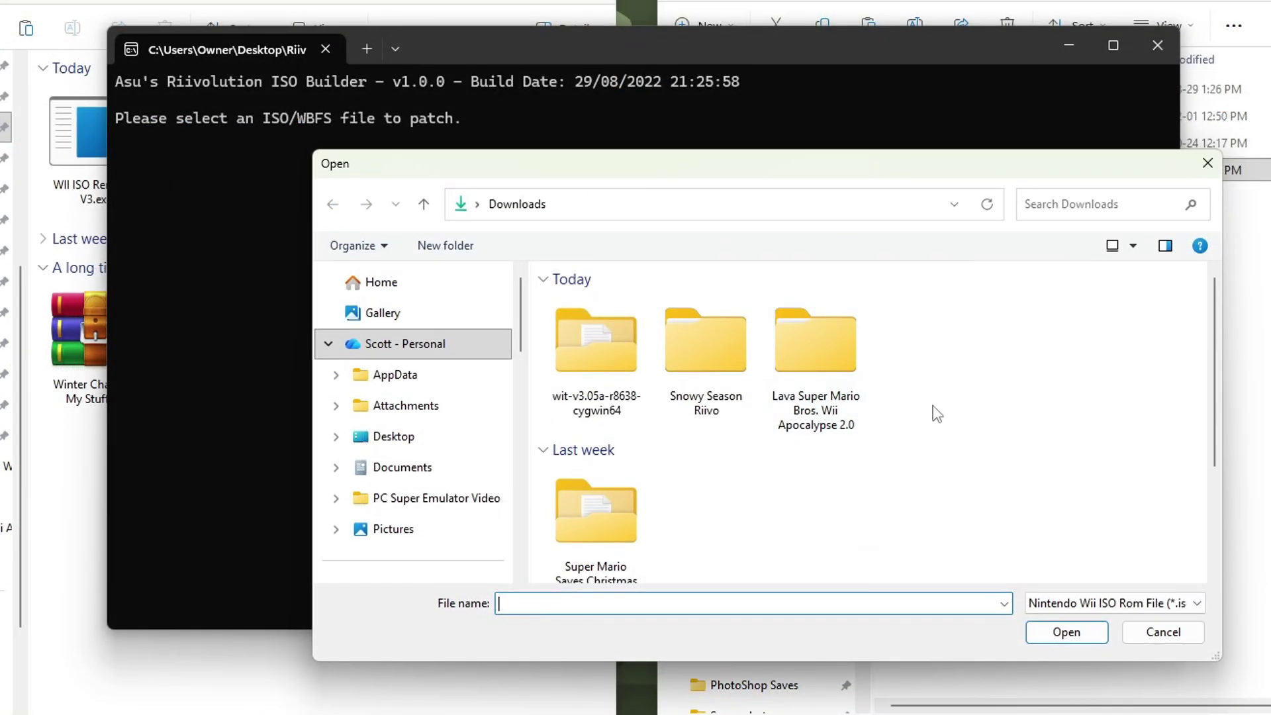
scroll(946, 413, down, 2)
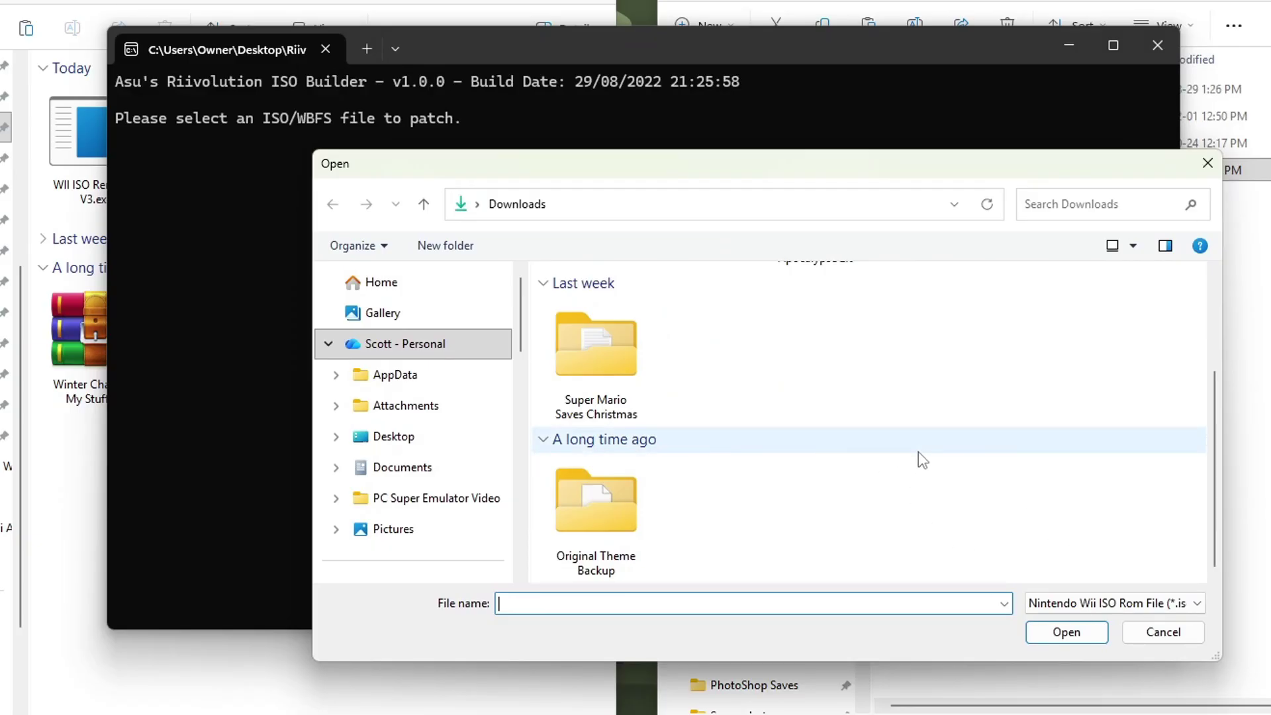
click(1120, 606)
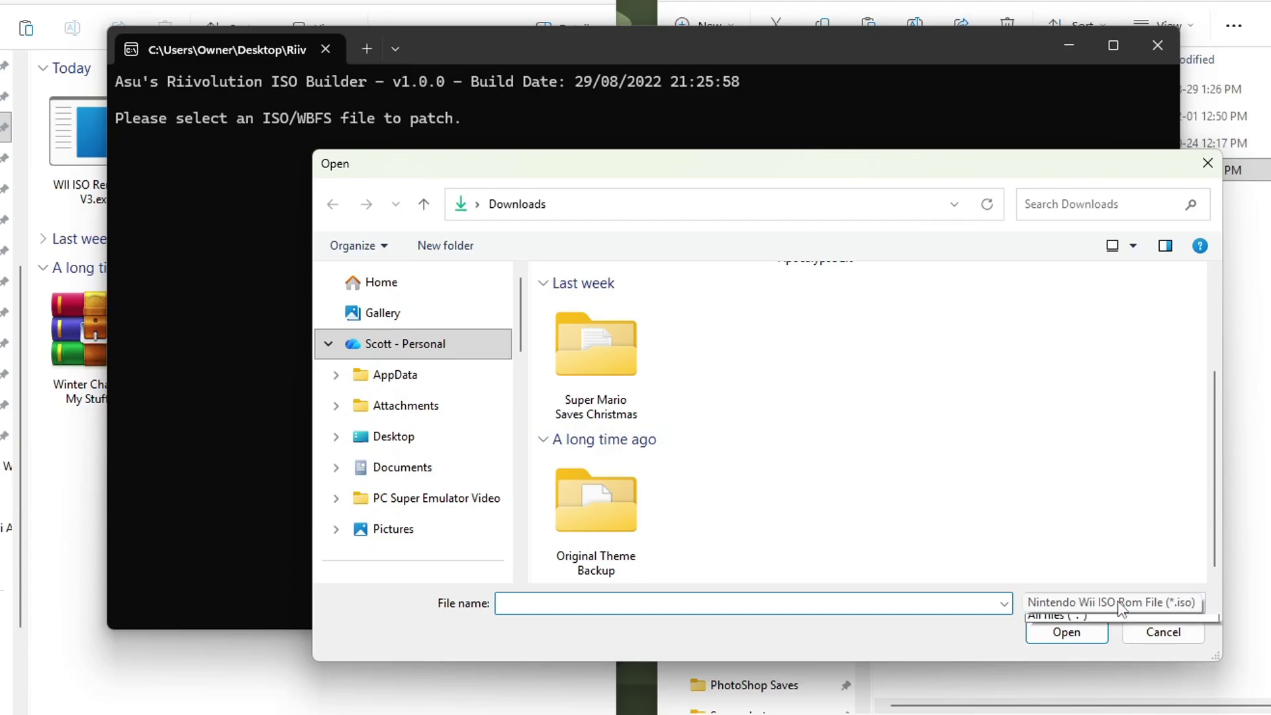
click(1118, 636)
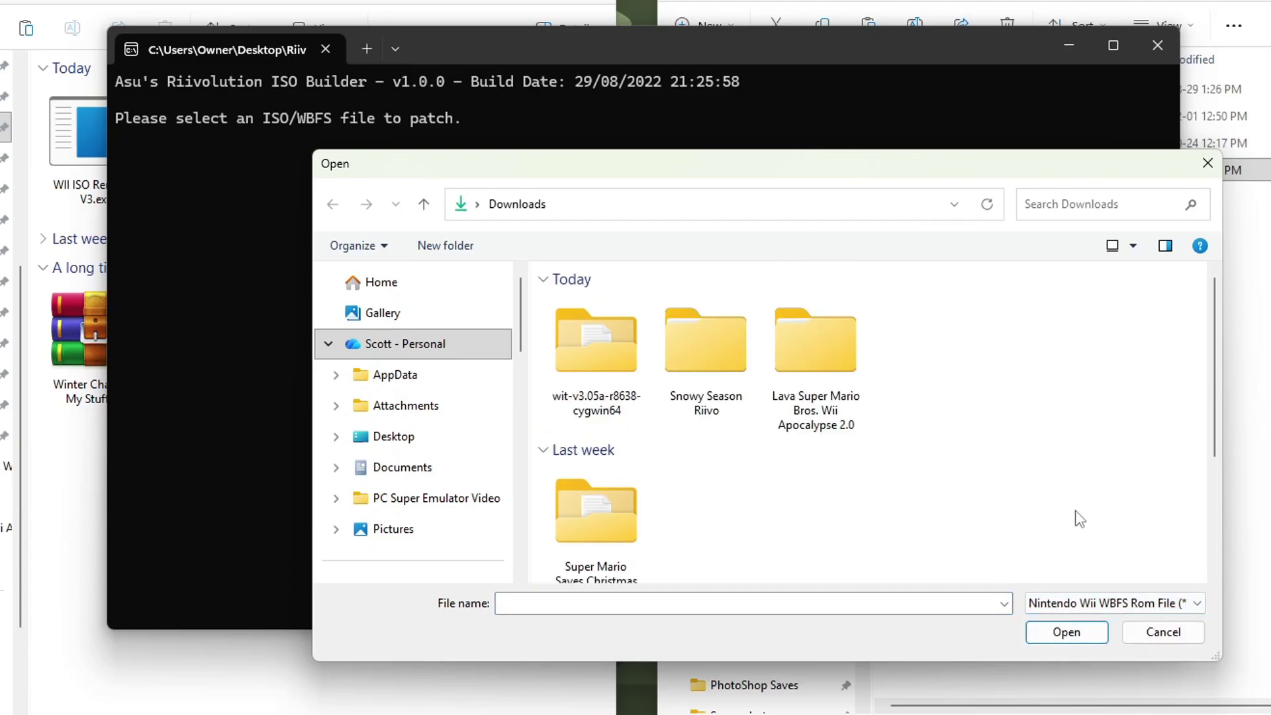
scroll(1045, 438, down, 3)
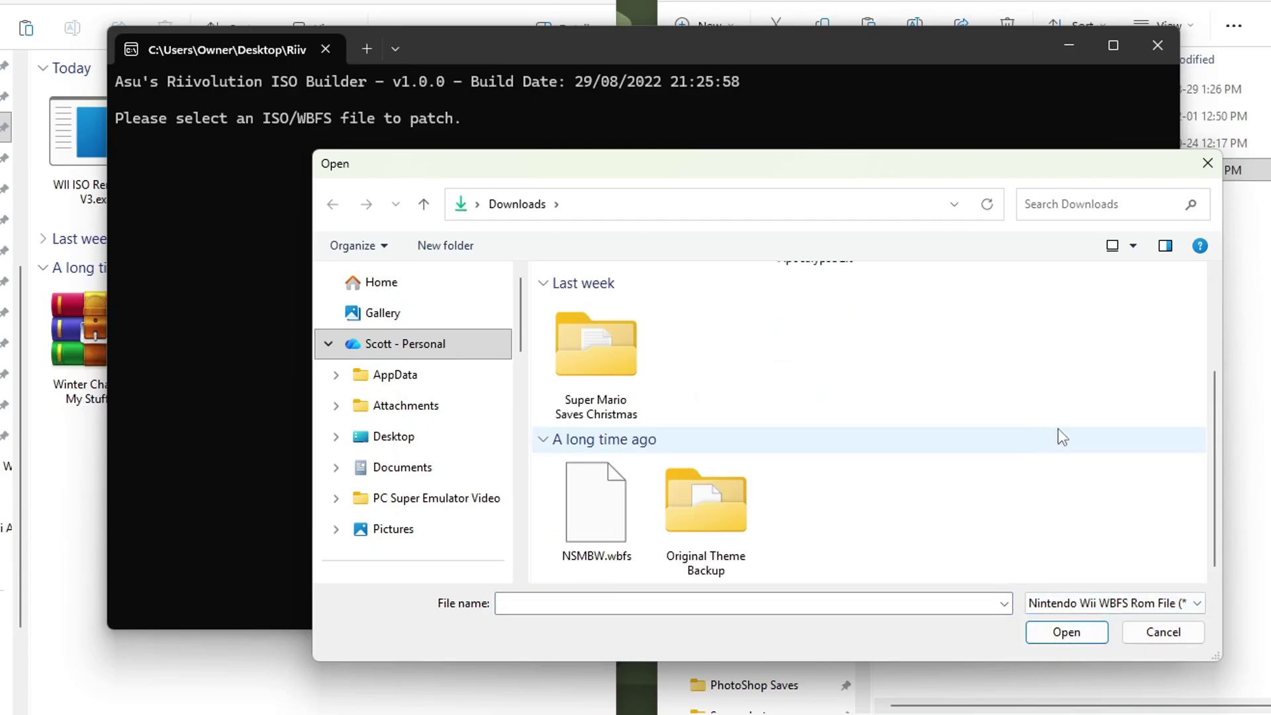
click(613, 511)
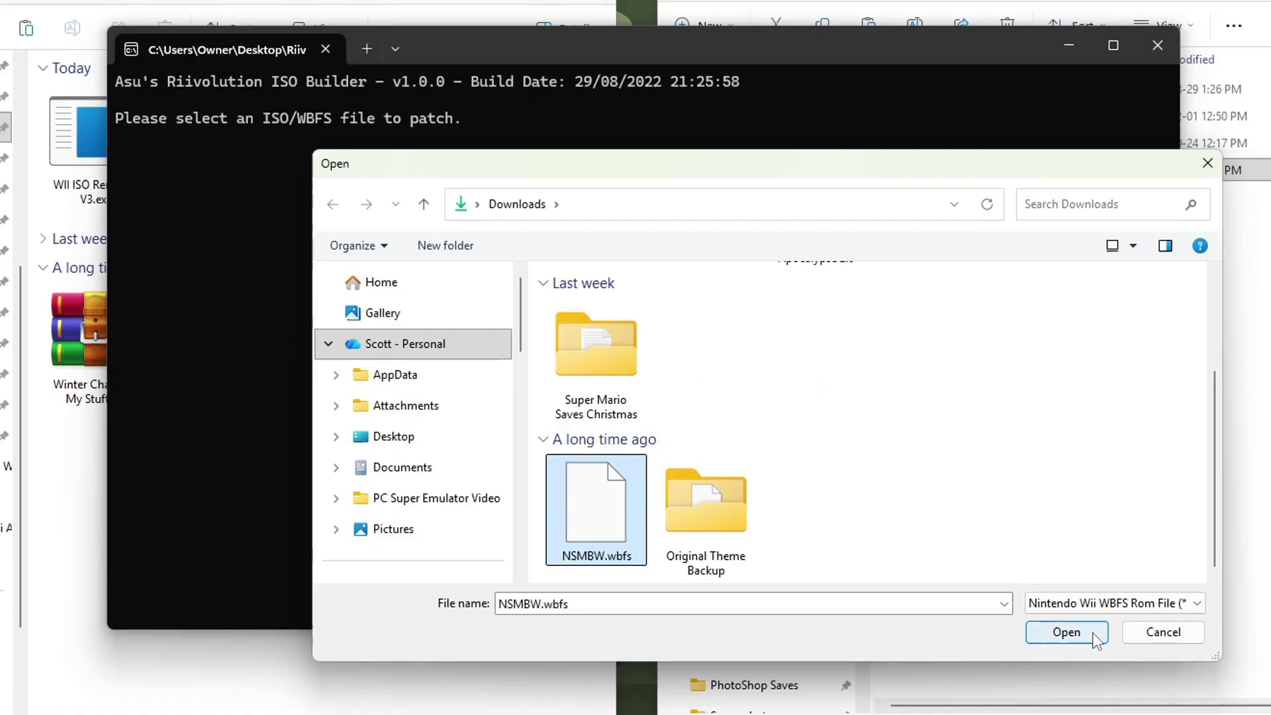
click(1066, 632)
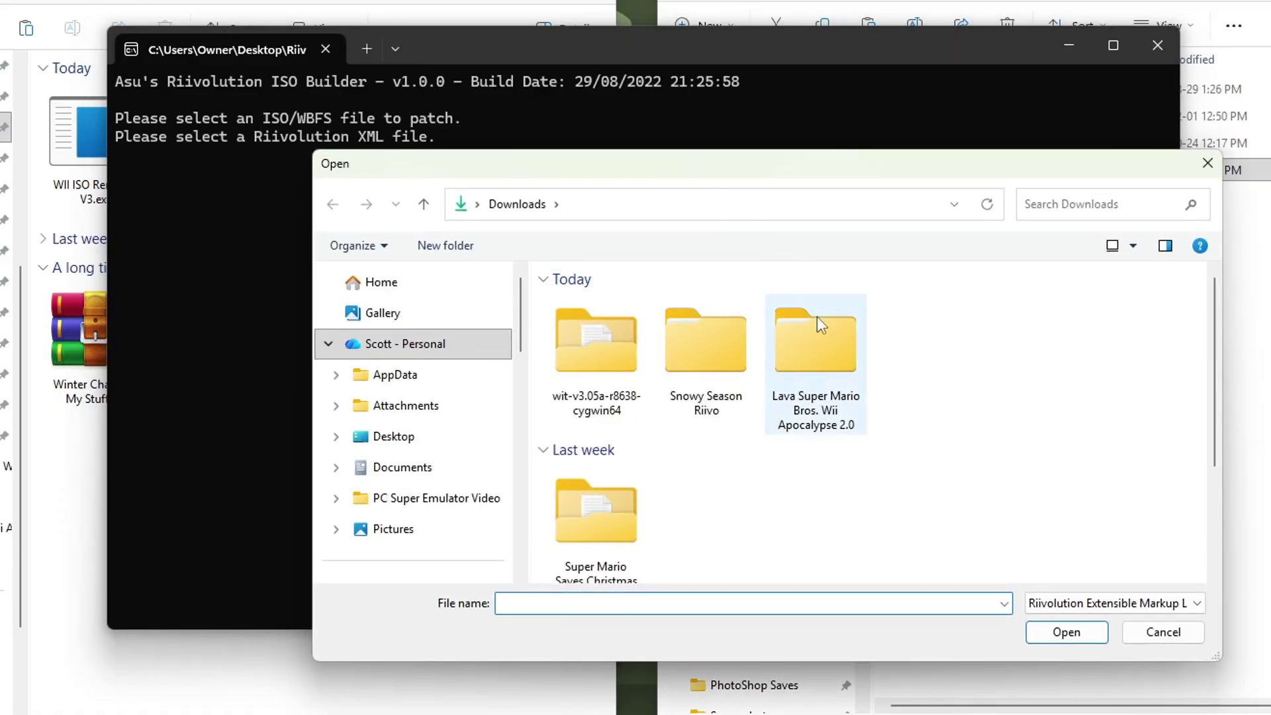
- Choose SnowySeason.xml from the riivolution folder inside Snowy Season Riivo as the Riivolution XML file
double_click(713, 363)
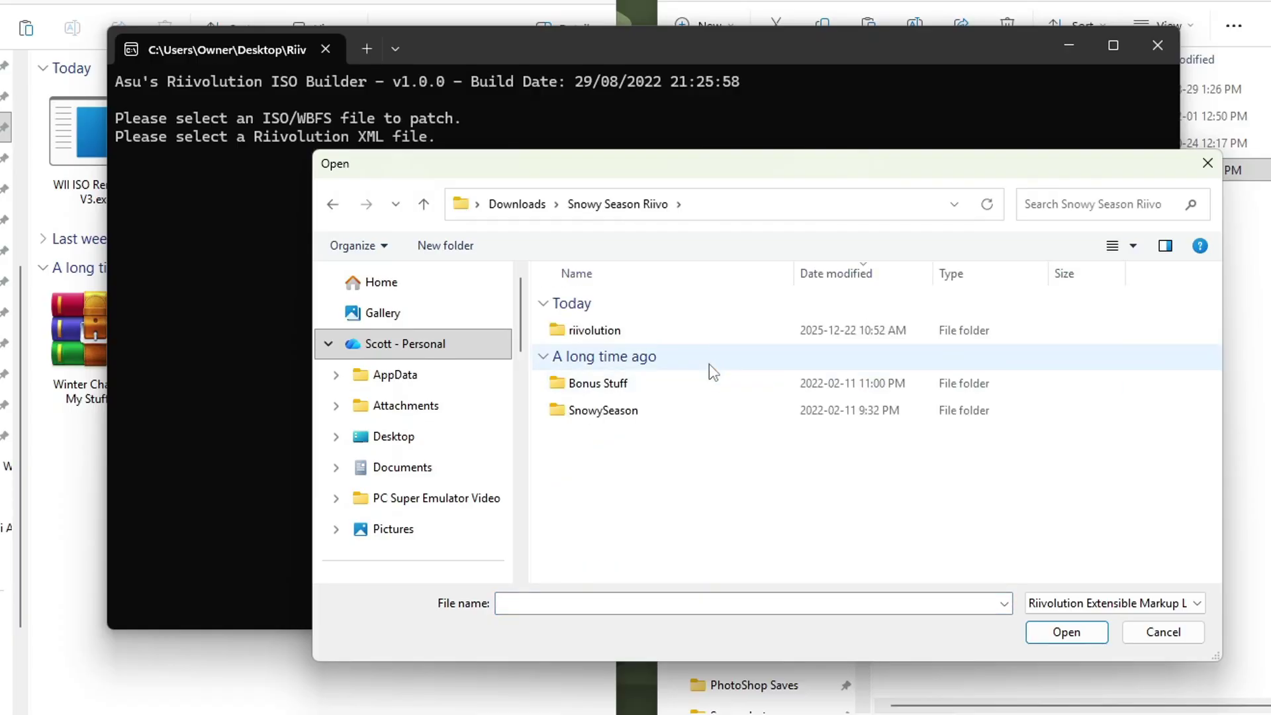
double_click(669, 332)
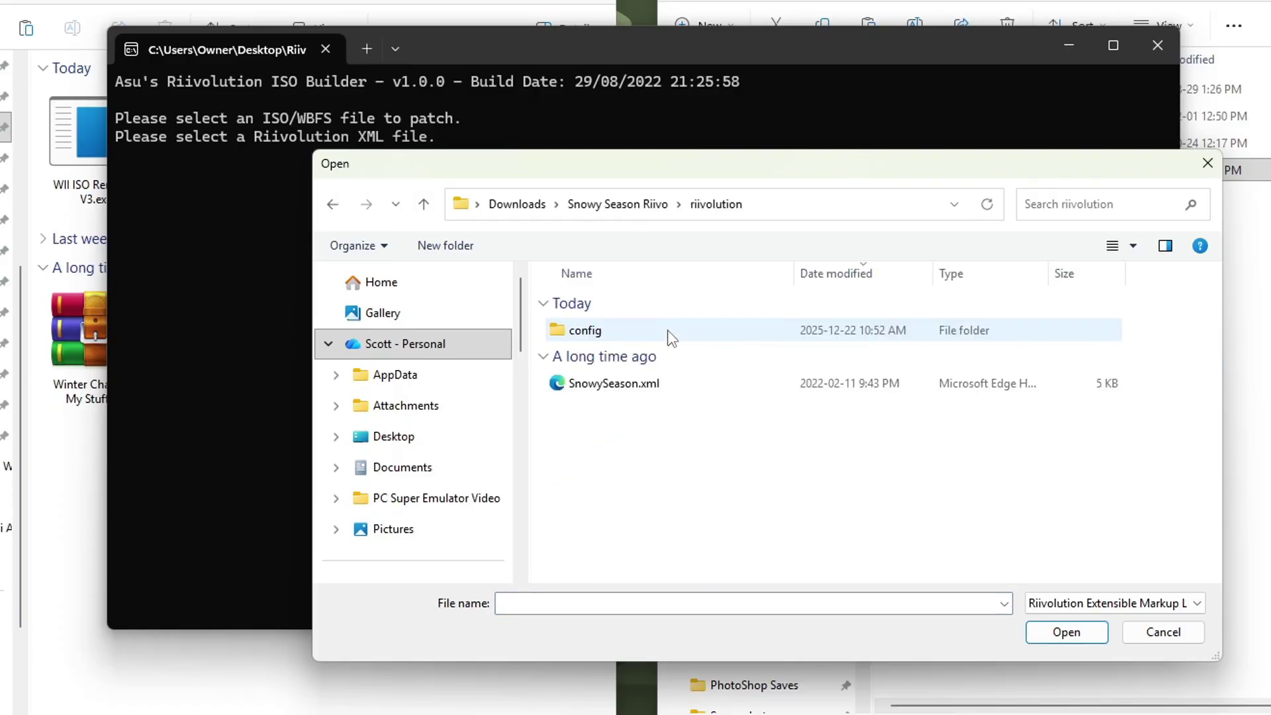
click(662, 384)
click(1064, 633)
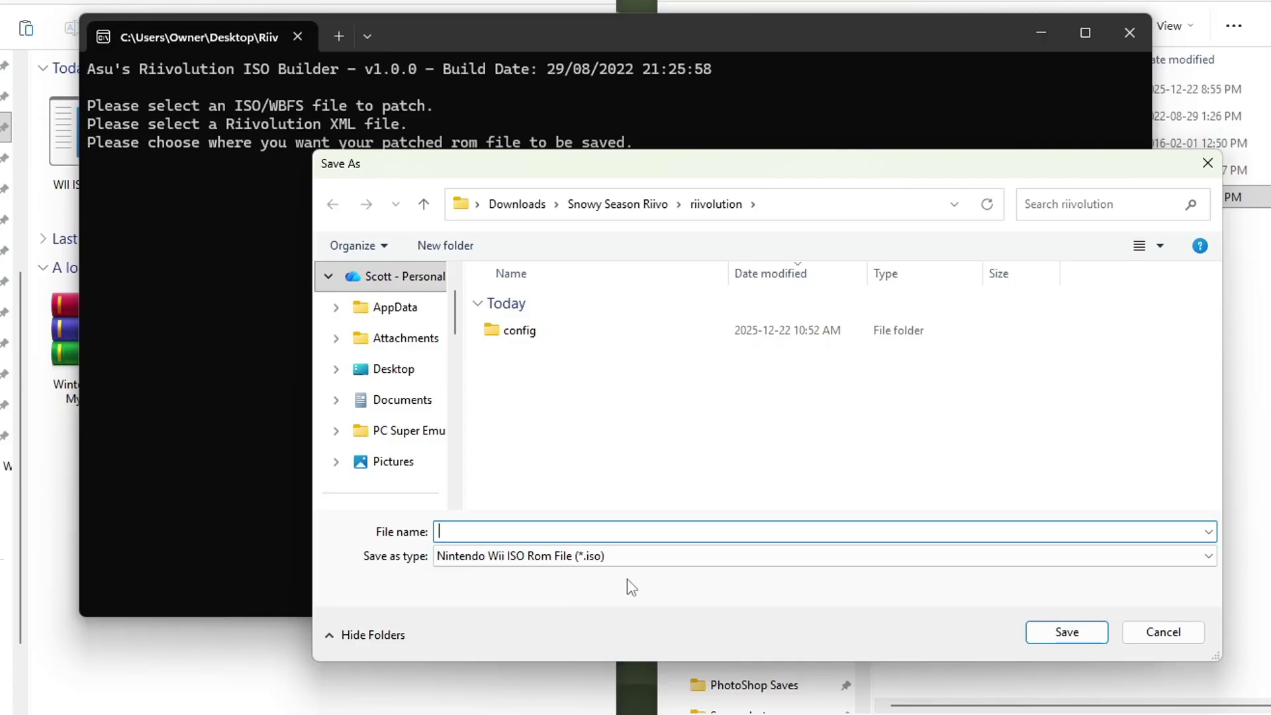
- Save the patched ROM in Downloads as a Nintendo Wii ISO Rom File named Snowy Bros Wii and acknowledge the memory patches warning
scroll(383, 397, up, 5)
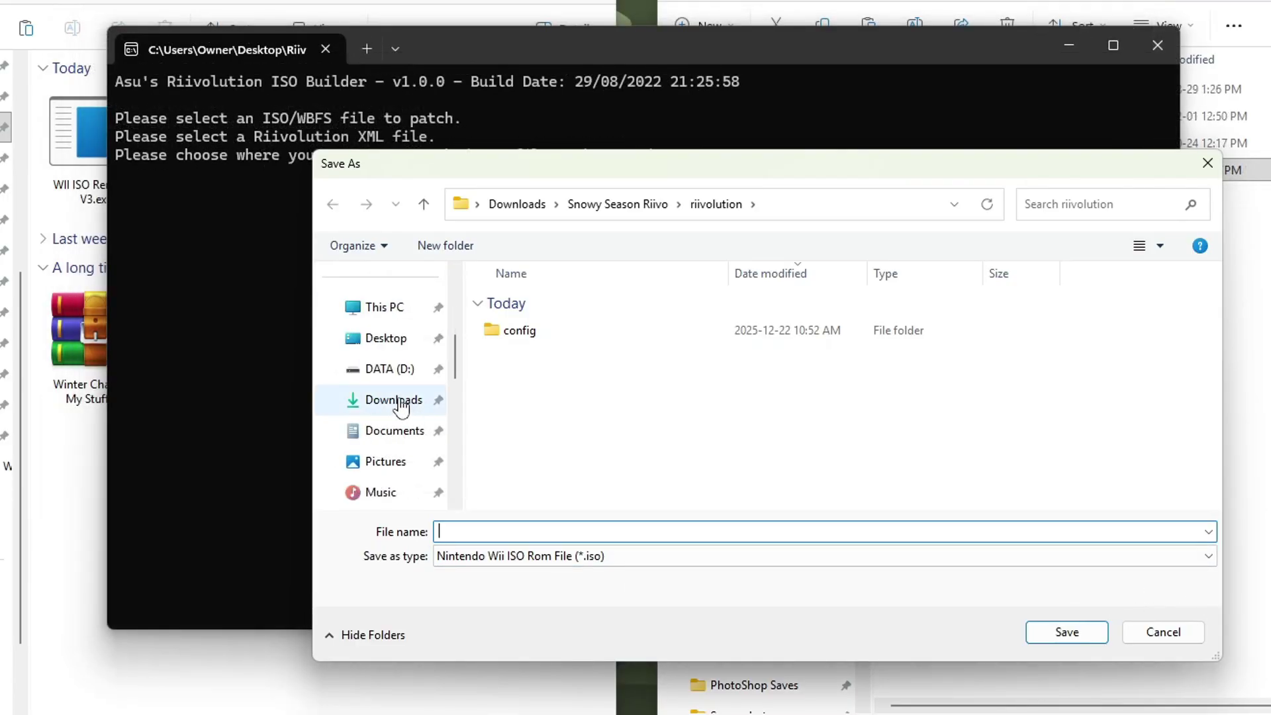
click(393, 400)
click(630, 561)
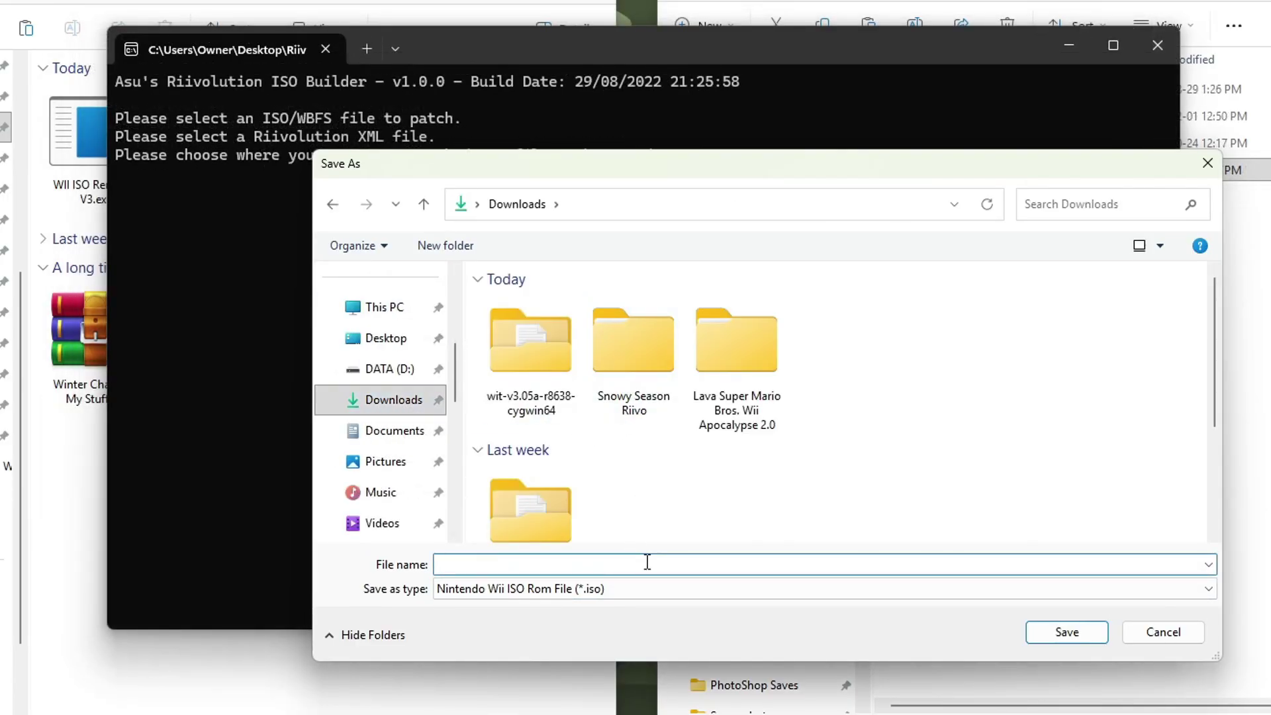
text(Snowy Bros Wii)
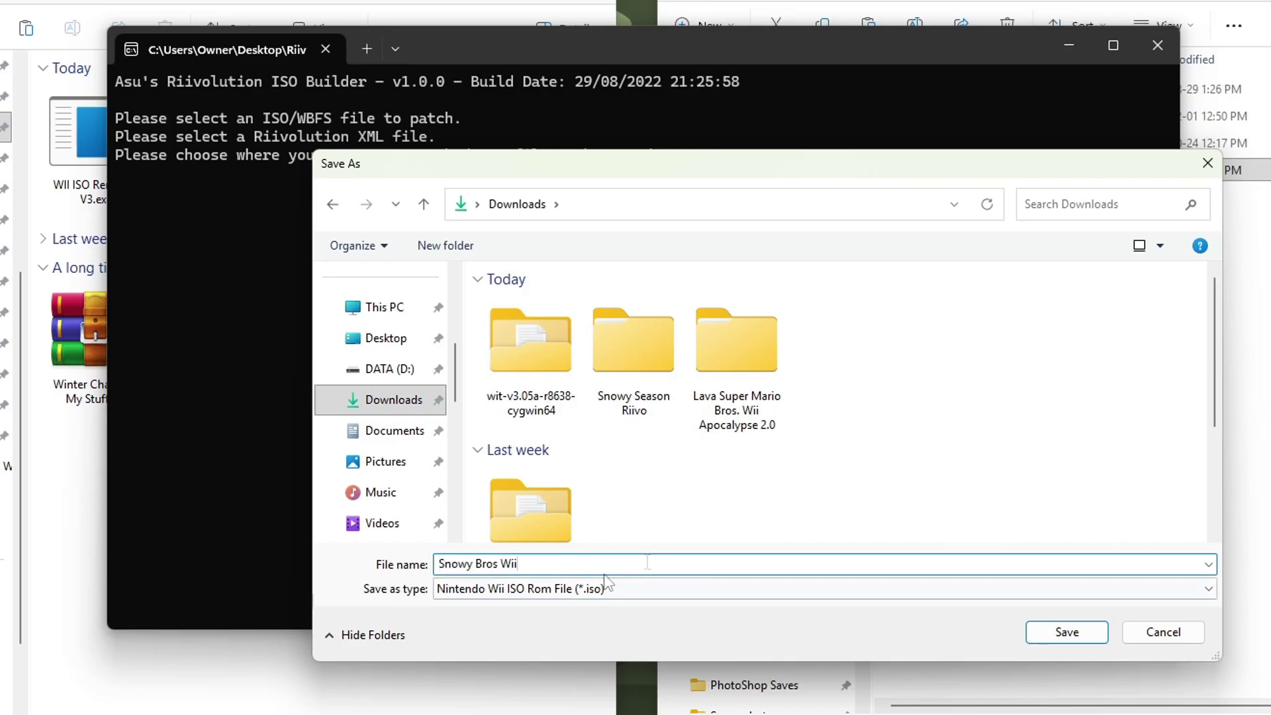
click(1091, 635)
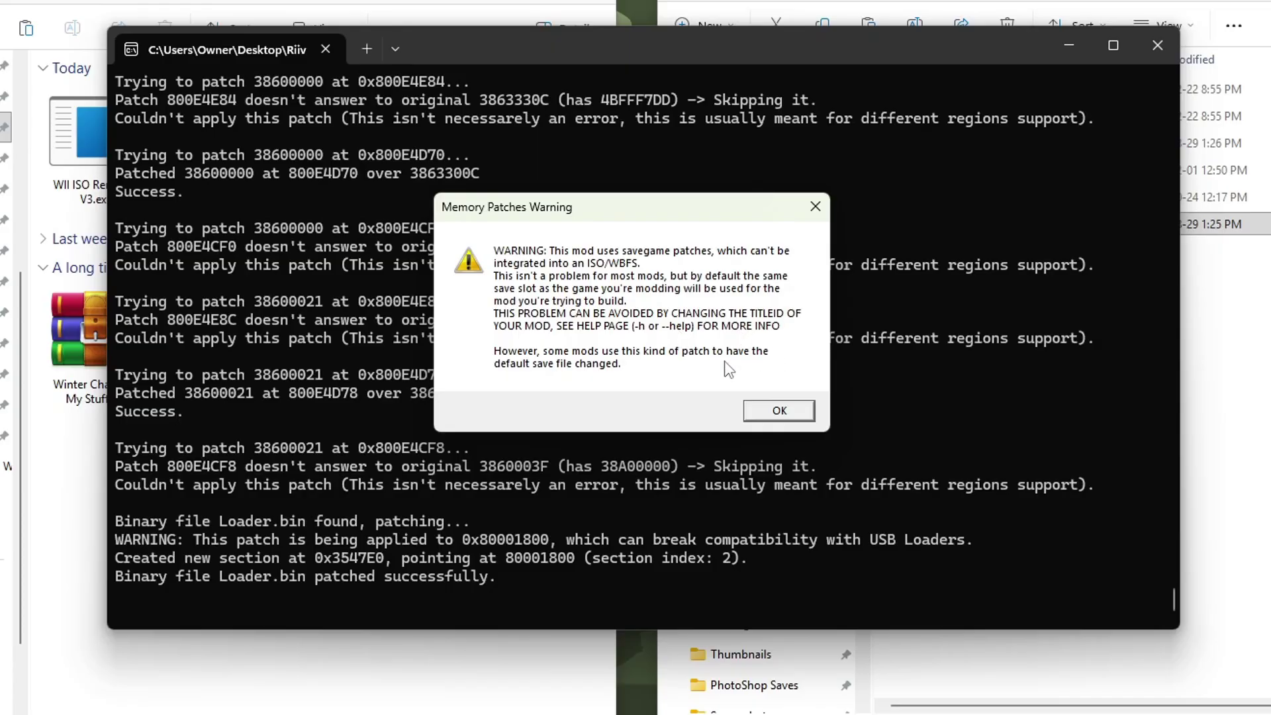
click(797, 420)
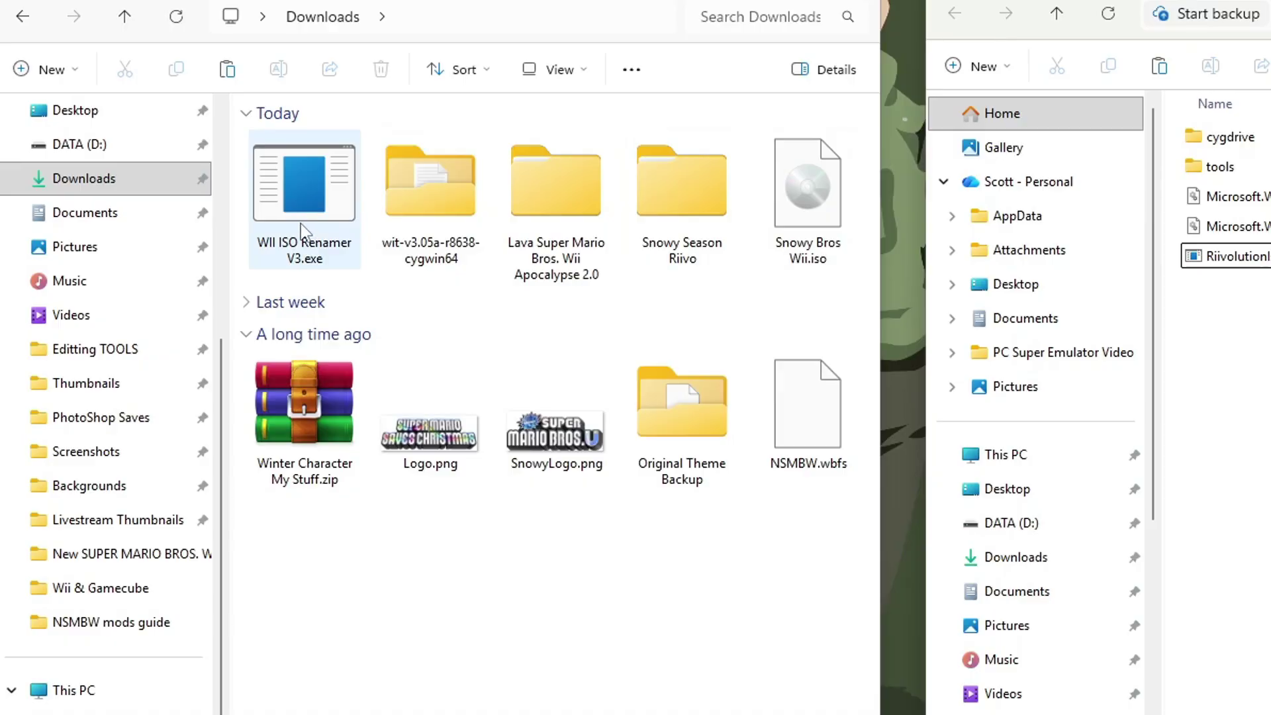
- Open Snowy Bros Wii.iso in WII ISO Renamer V3.exe and set the new game name to Super Mario Snowy Season
double_click(306, 199)
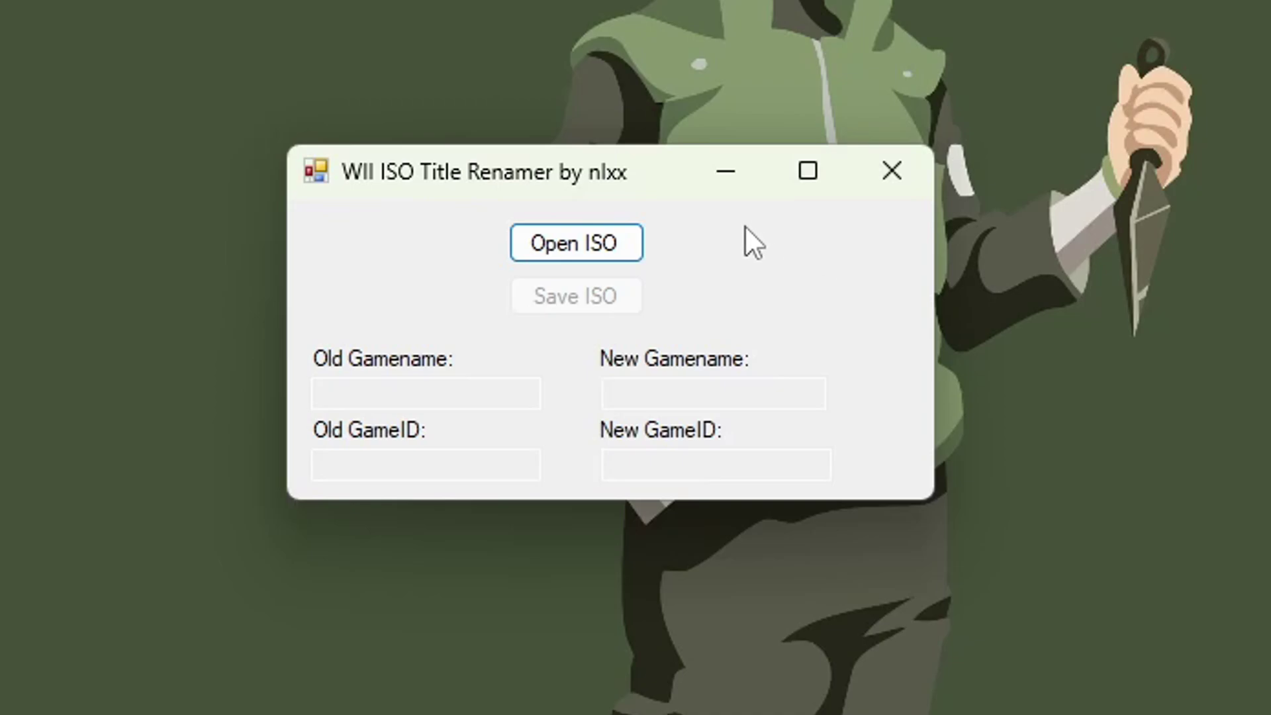
click(596, 243)
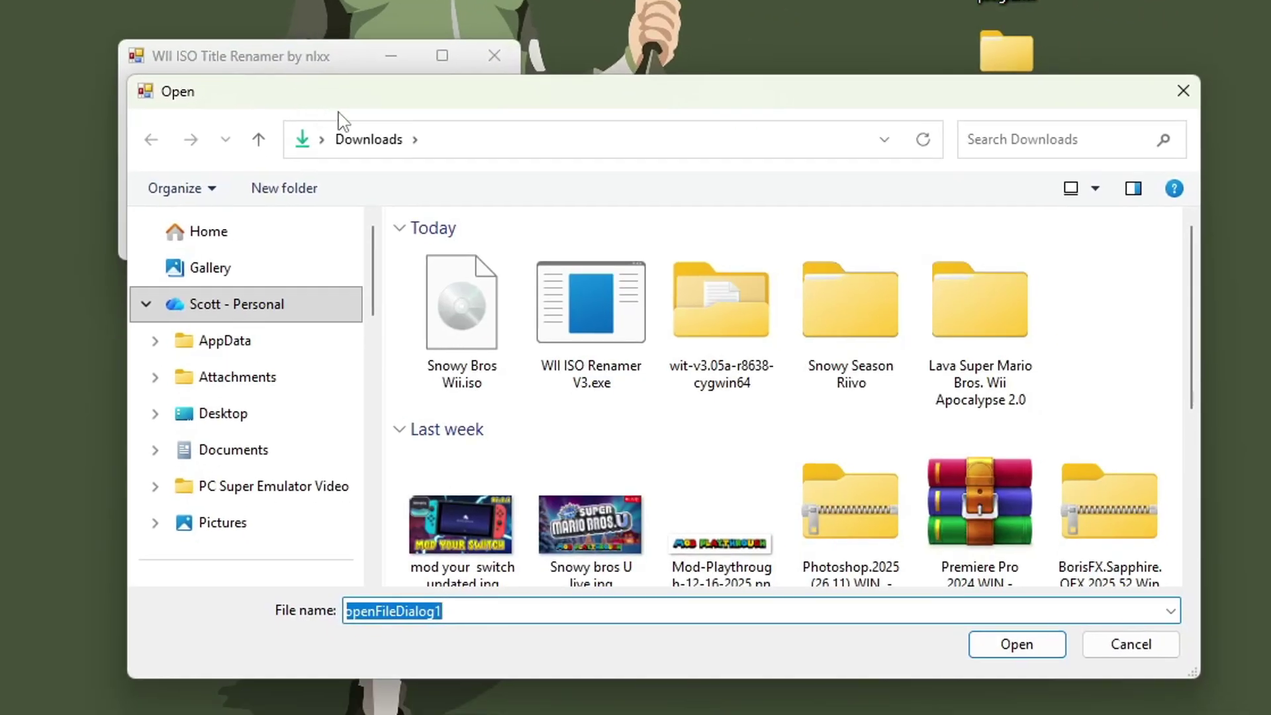
click(461, 311)
click(1017, 644)
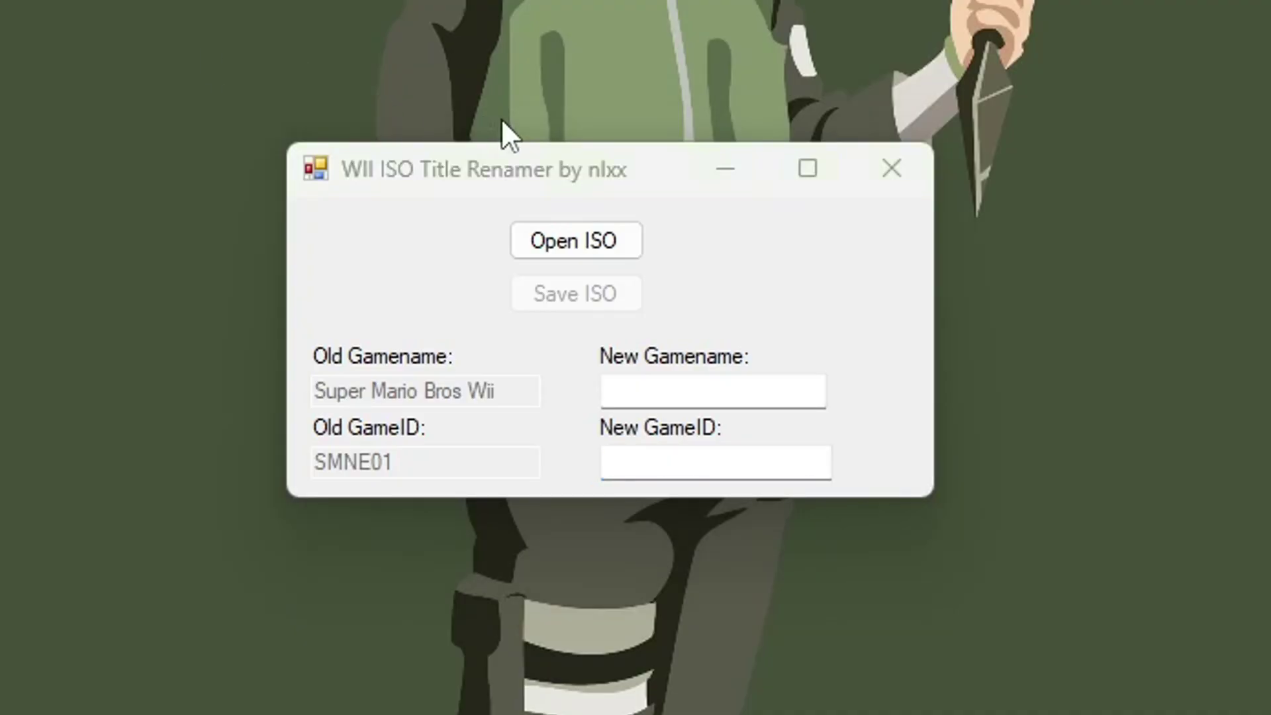
click(783, 376)
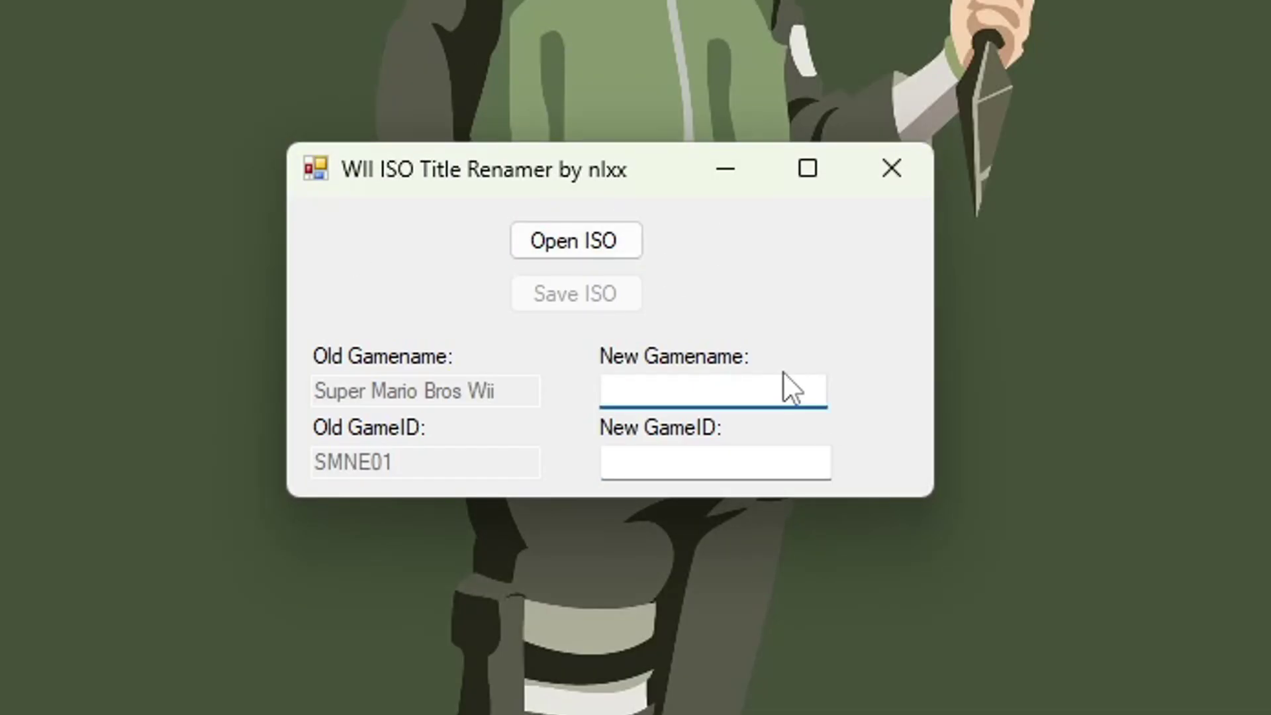
text(Super Mario Snowy Season)
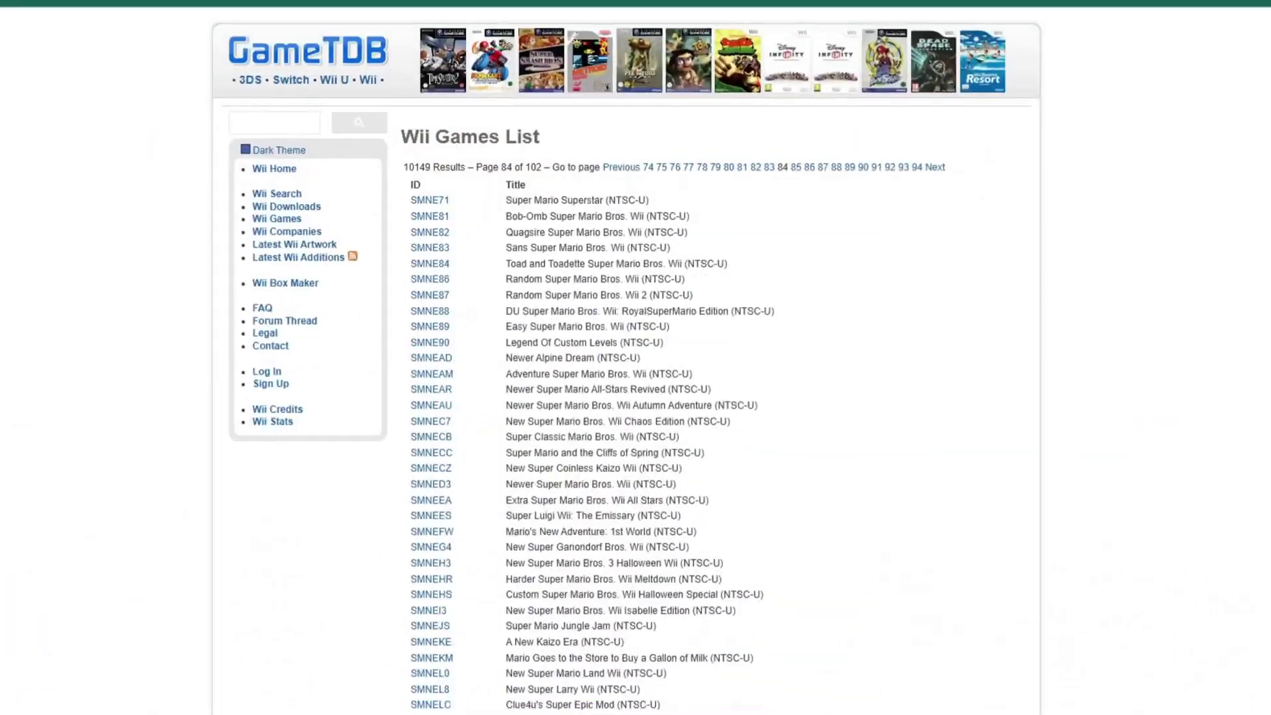
- Search GameTDB's Wii games list for "snow" and view the Super Mario Snowy Season entry to read its game ID
scroll(850, 394, down, 4)
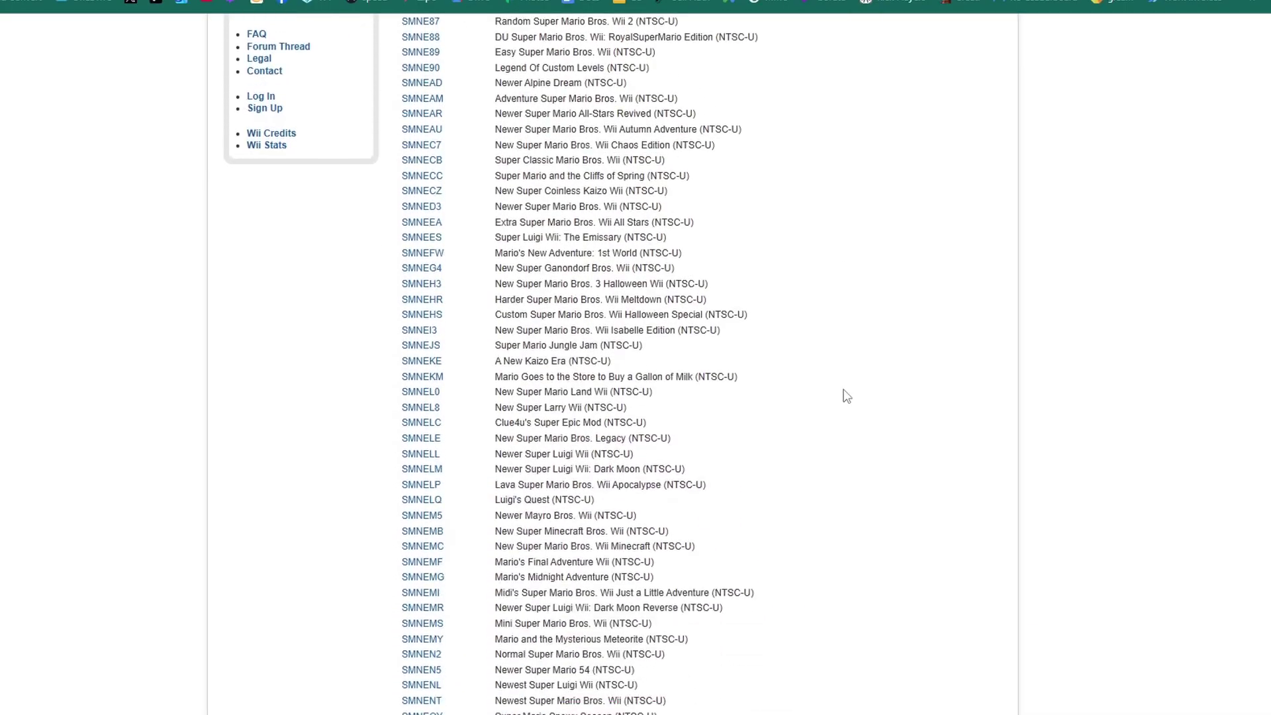
scroll(857, 417, up, 4)
scroll(860, 427, down, 4)
scroll(860, 427, down, 2)
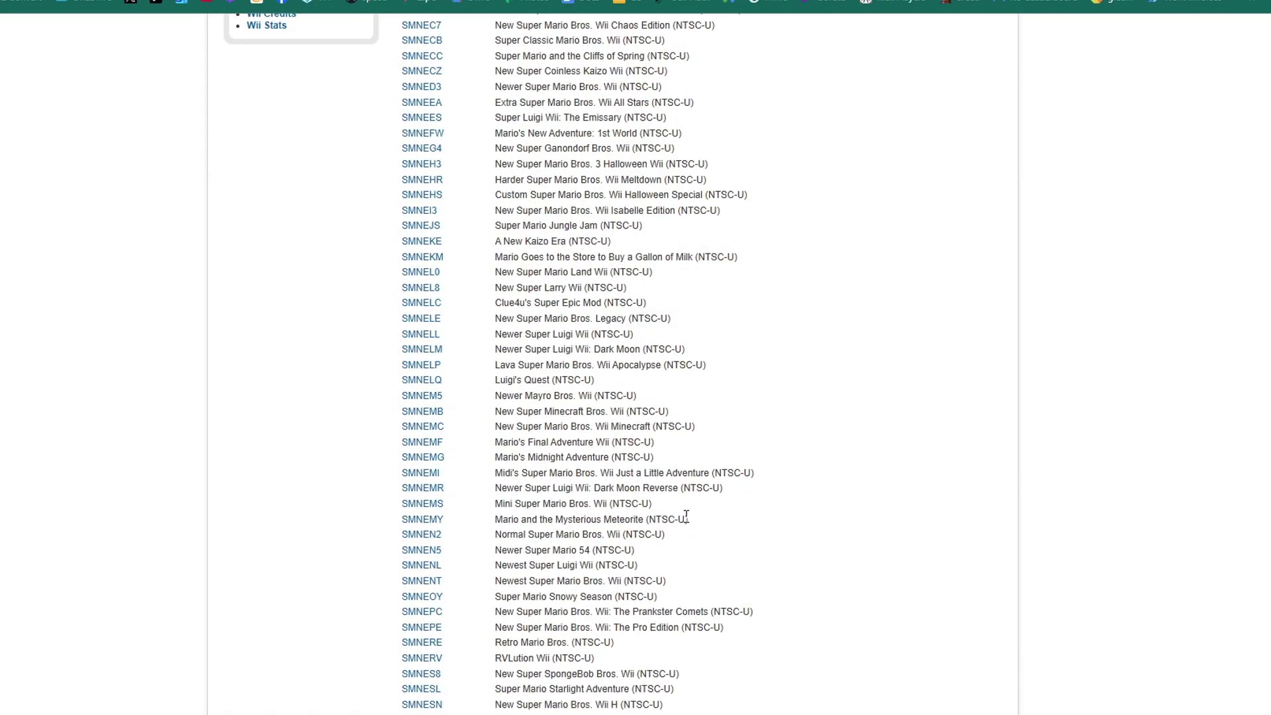
key(ctrl+f)
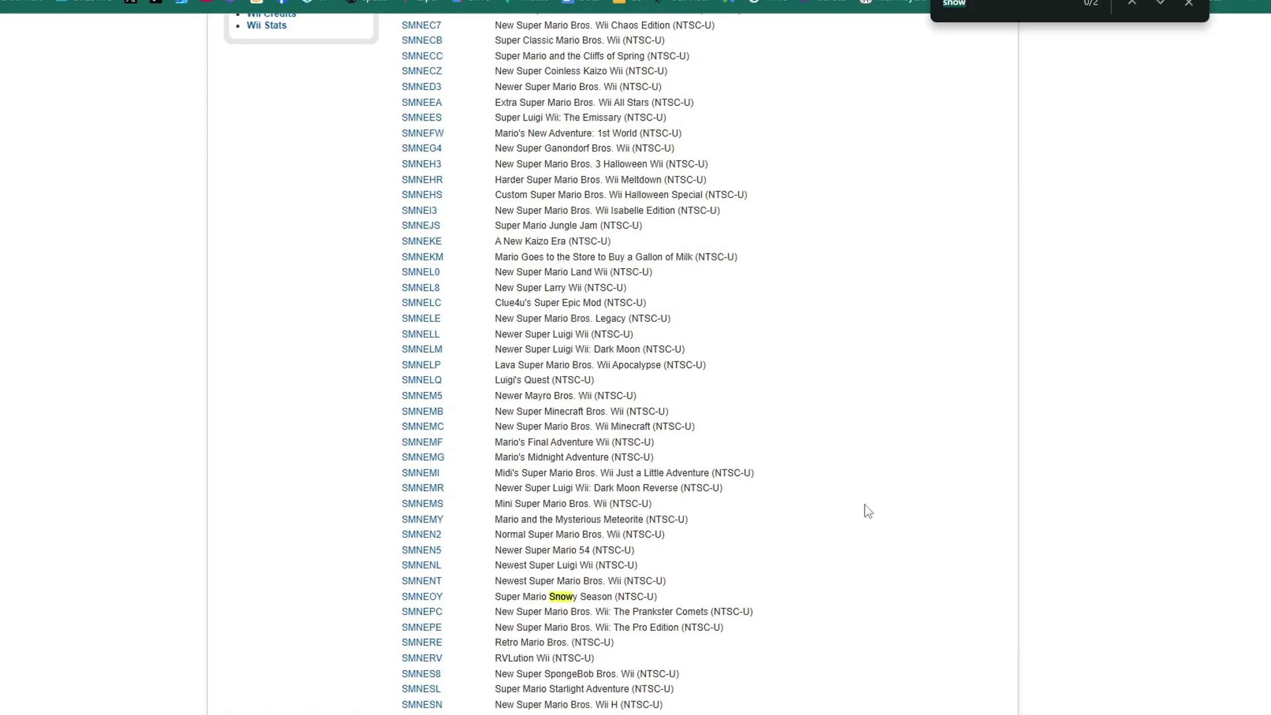
key(Return)
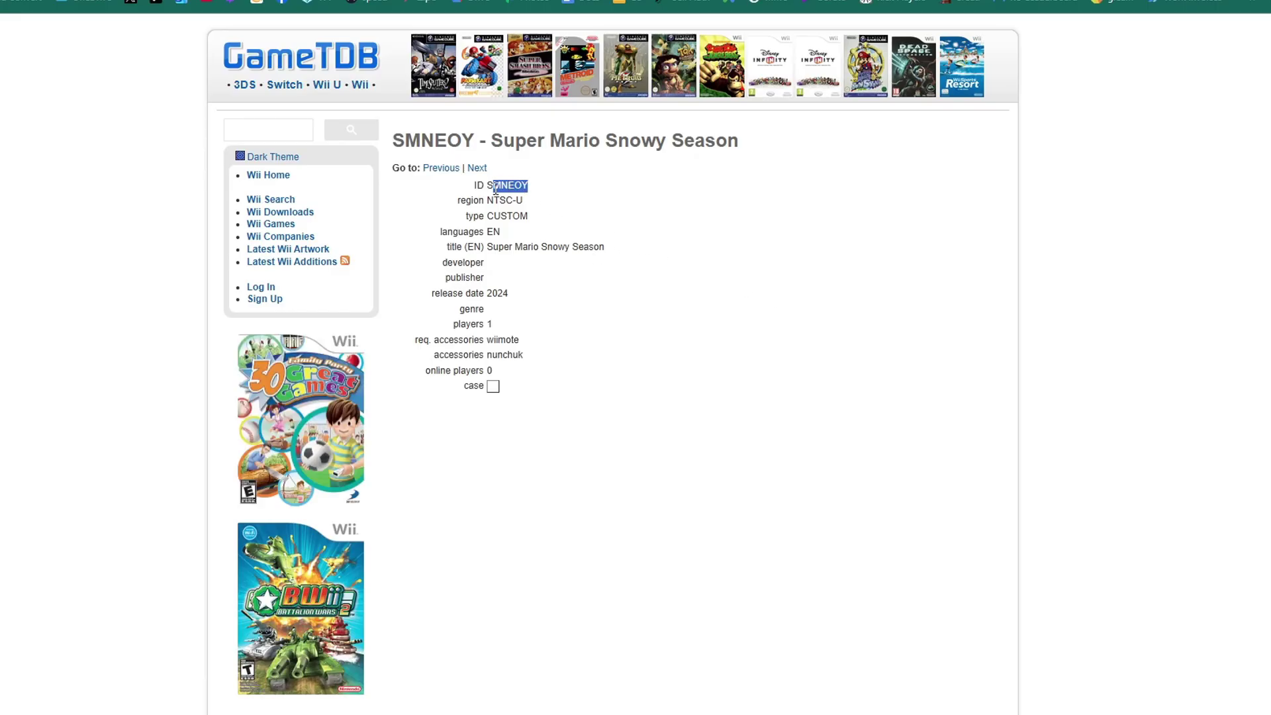
click(695, 258)
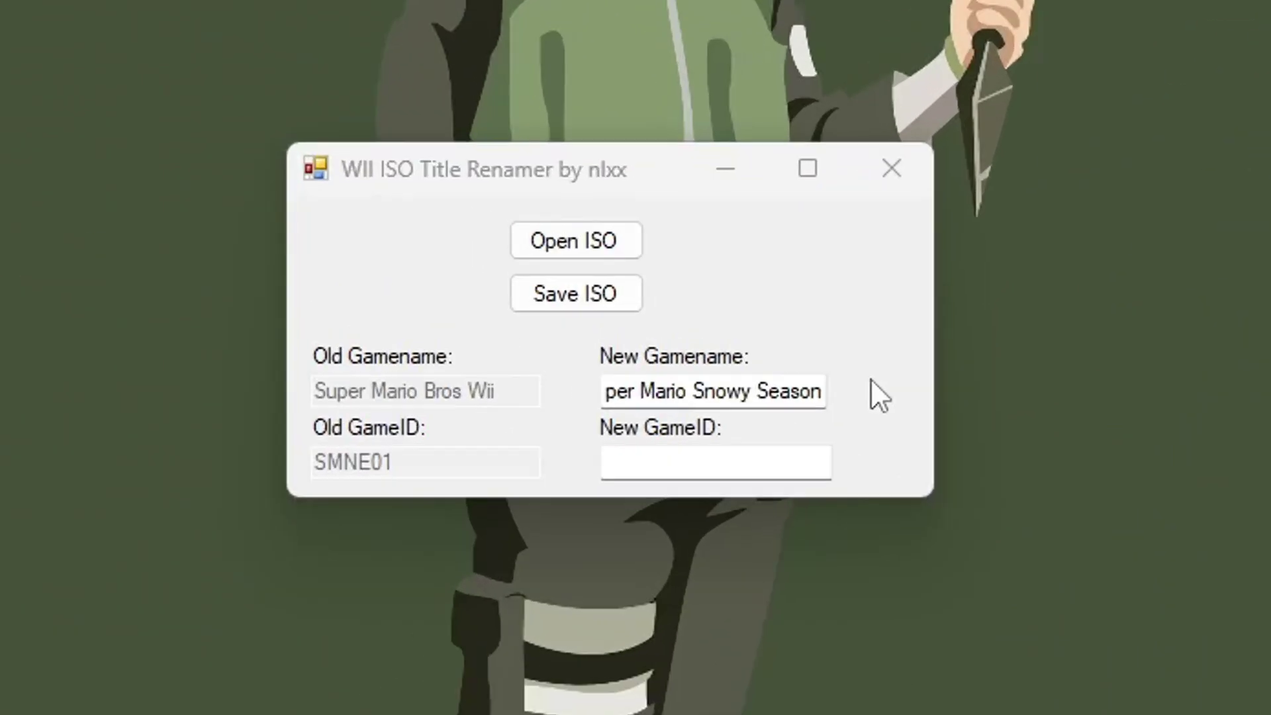
- Set the new GameID to SMNEOY in the Wii ISO renamer and save the ISO
click(729, 454)
text(SMNEOY)
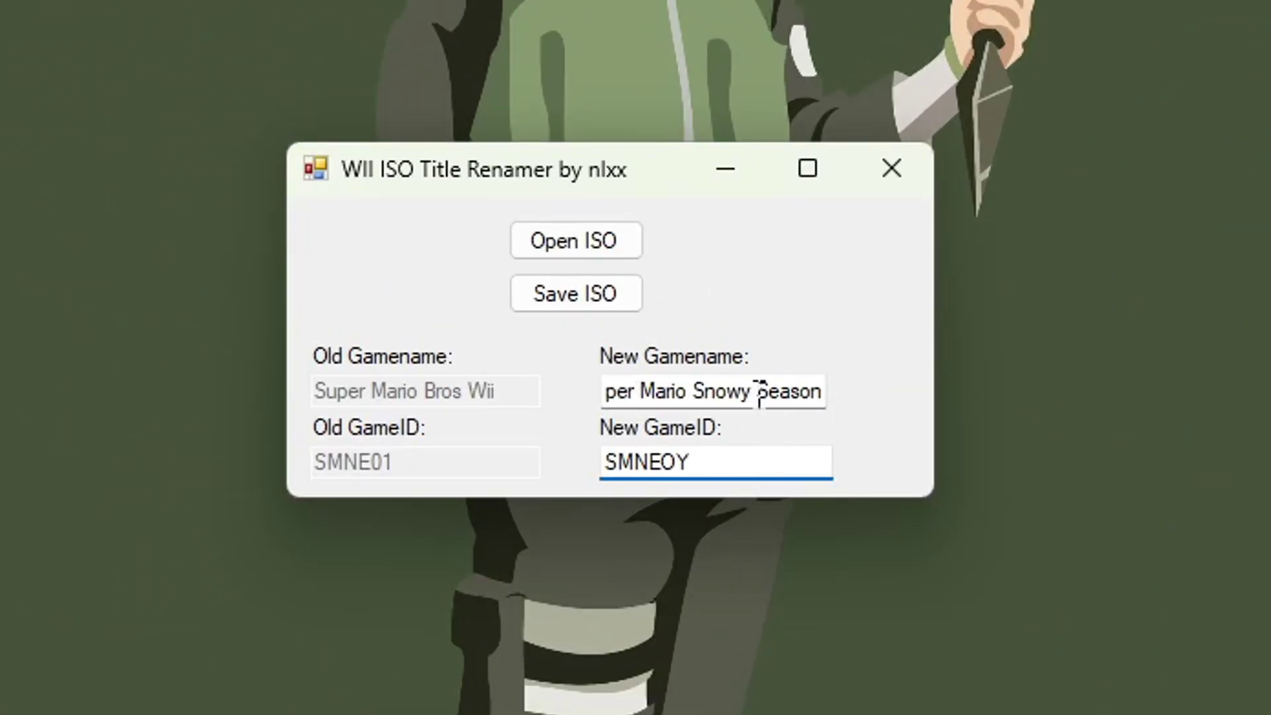
click(585, 302)
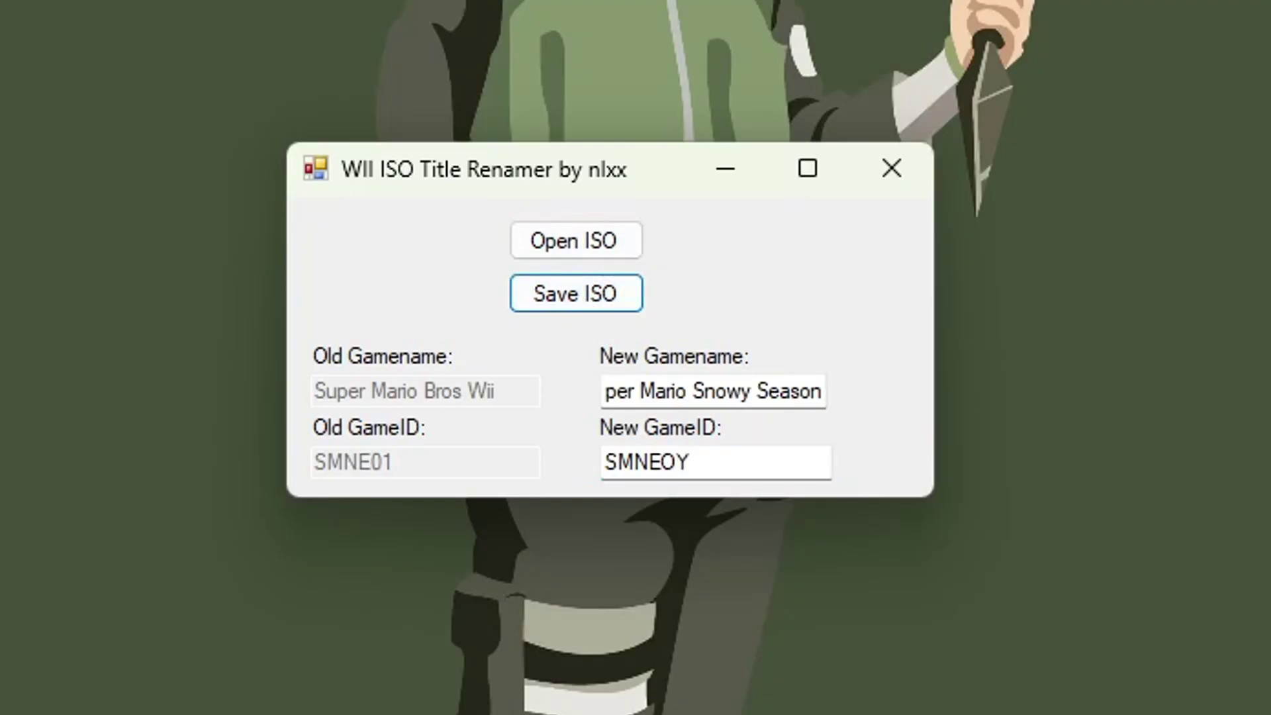
- Reopen Snowy Bros Wii.iso from Downloads in the renamer to check its stored game name and ID
click(599, 250)
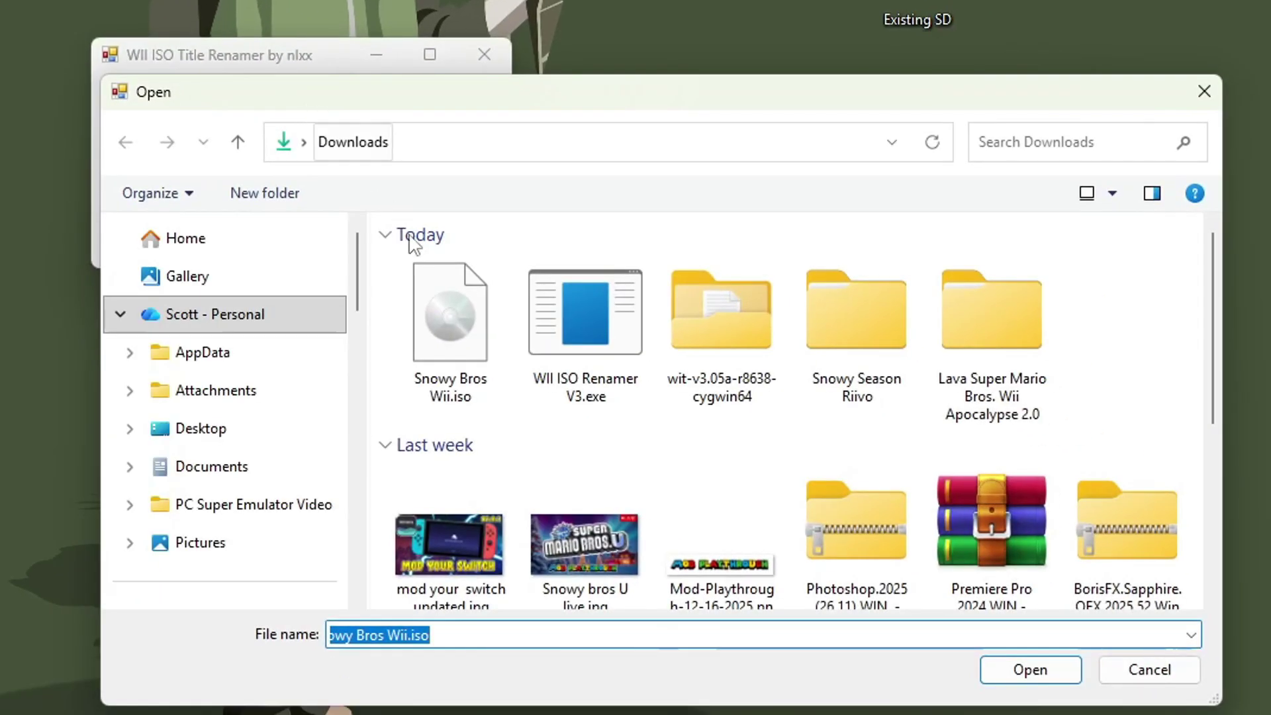
click(436, 327)
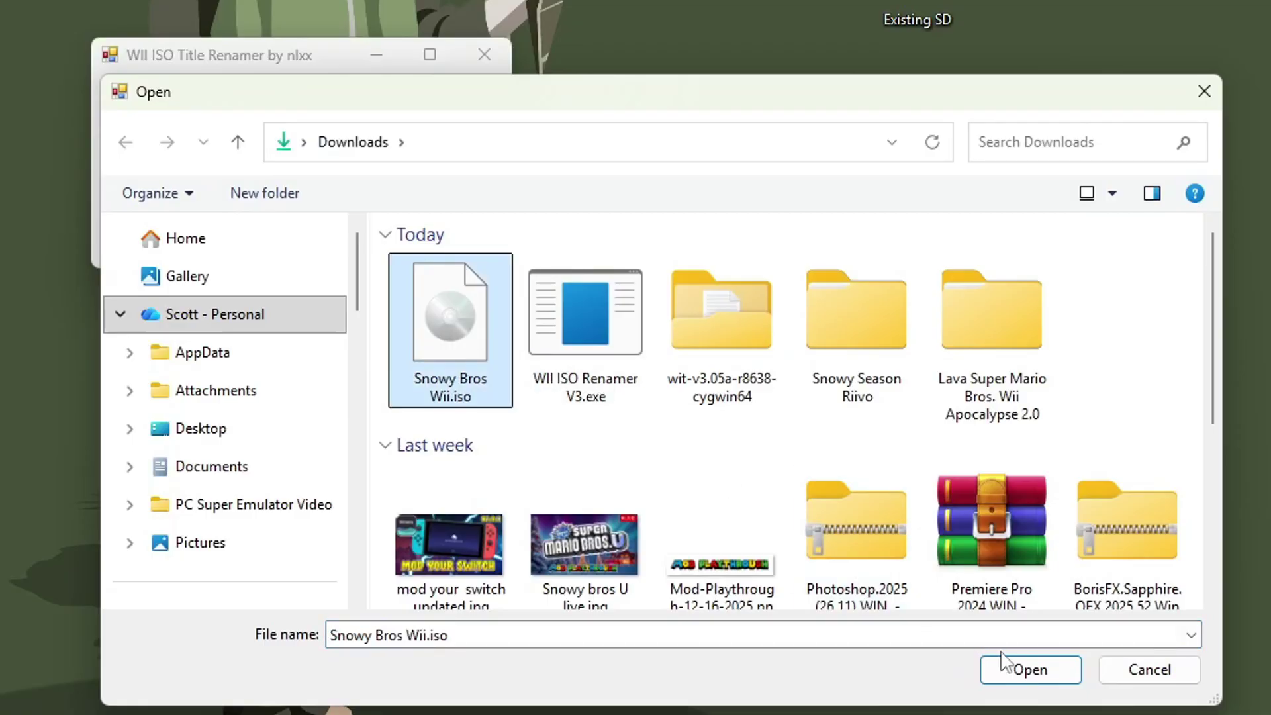
click(1001, 666)
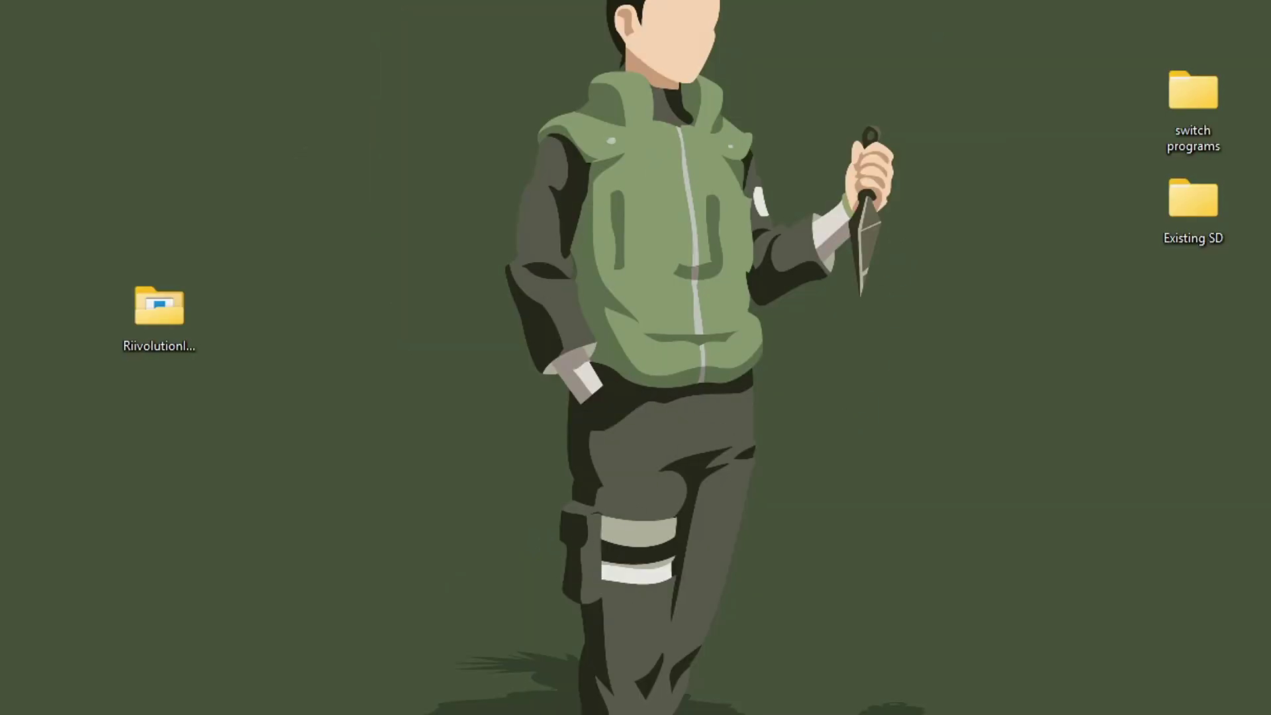
- Run TinyWiiBackupManager-portable.exe from the Wii Programs folder and close the folder window
key(alt+Tab)
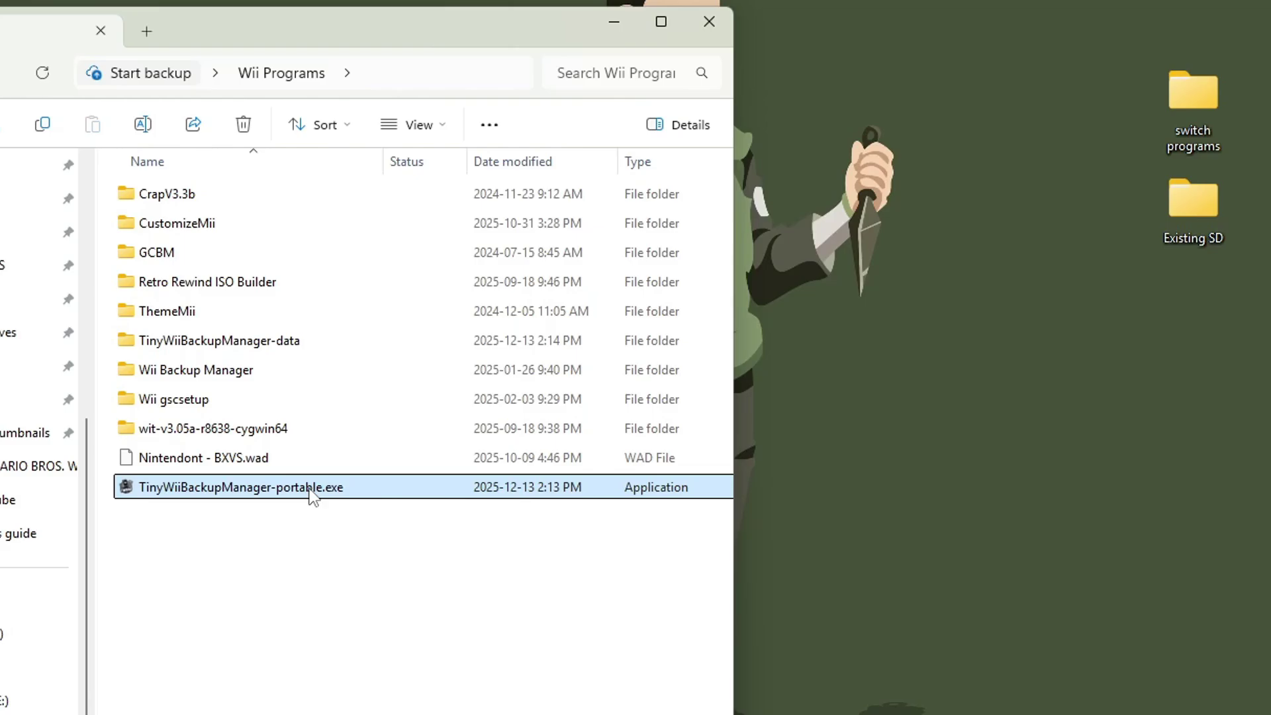
double_click(314, 497)
click(712, 29)
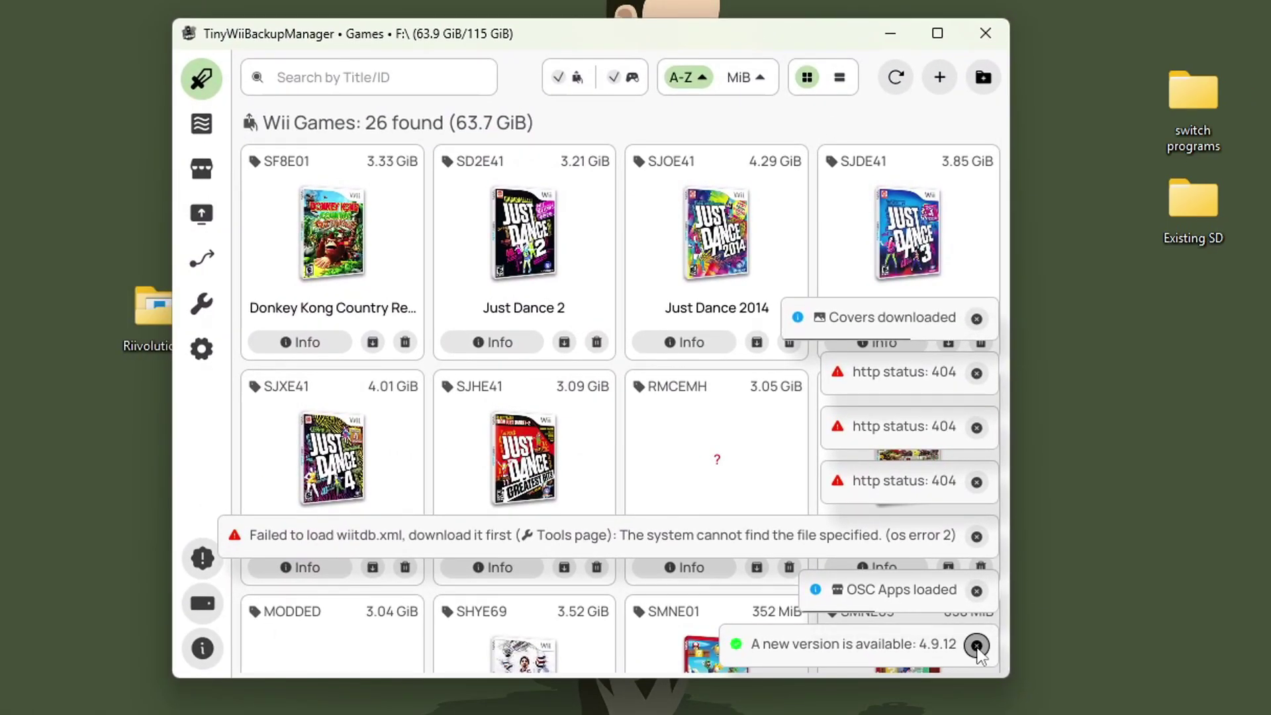
- Dismiss all the startup notifications in TinyWiiBackupManager
click(977, 646)
click(977, 646)
click(977, 646)
click(977, 646)
click(977, 646)
click(977, 646)
click(977, 646)
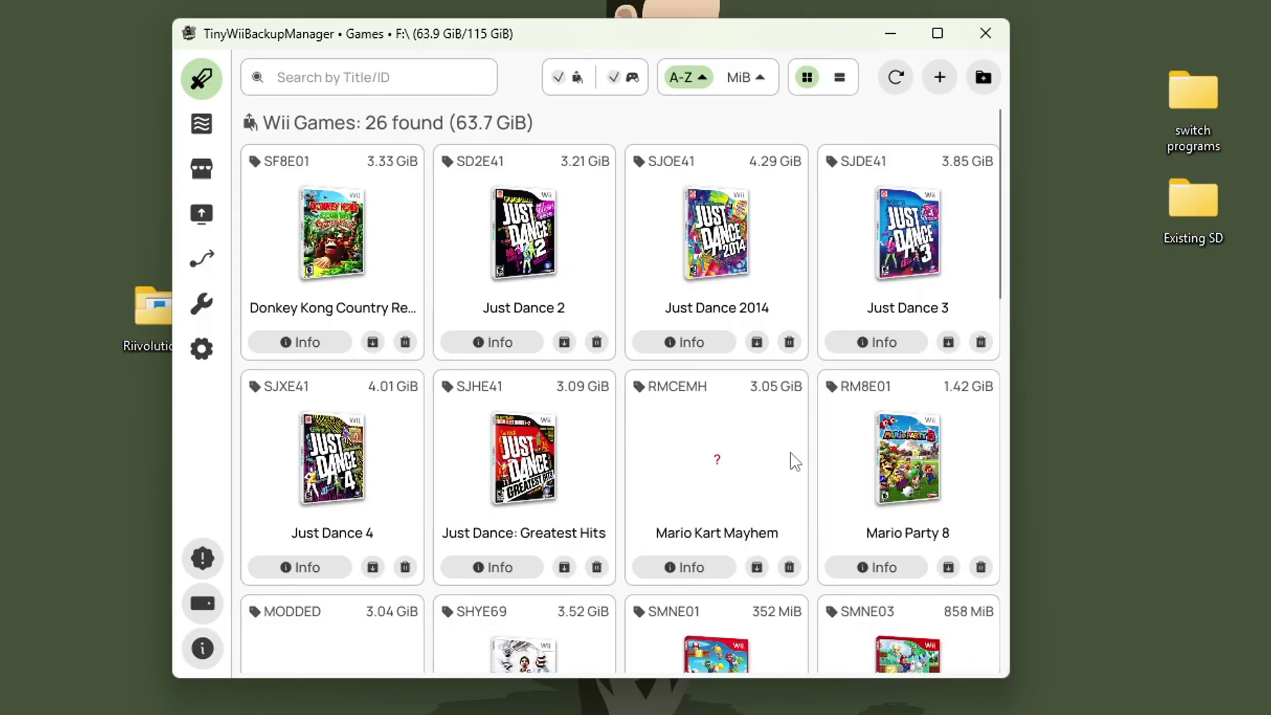
- Add Snowy Bros Wii.iso from Downloads to the Wii games on drive F: and locate Super Mario Snowy Season in the library
scroll(776, 463, down, 2)
scroll(761, 457, up, 2)
mouse_move(721, 447)
click(939, 77)
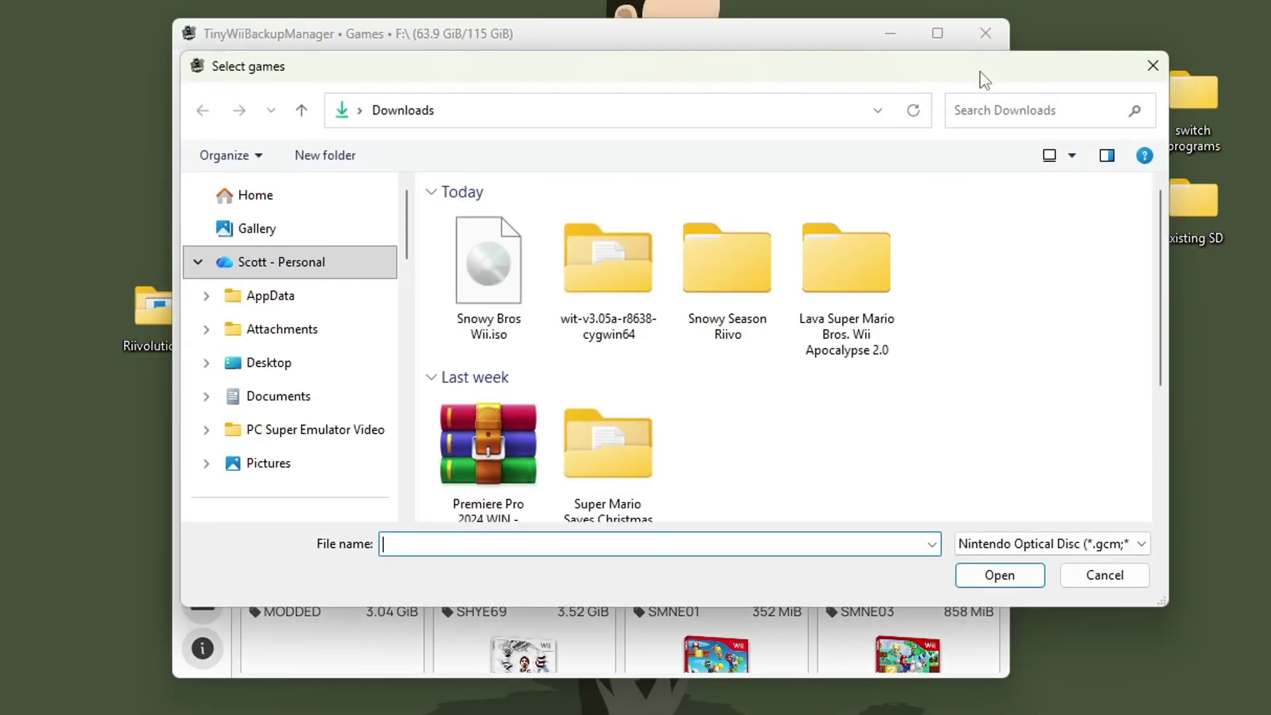
click(483, 287)
click(998, 575)
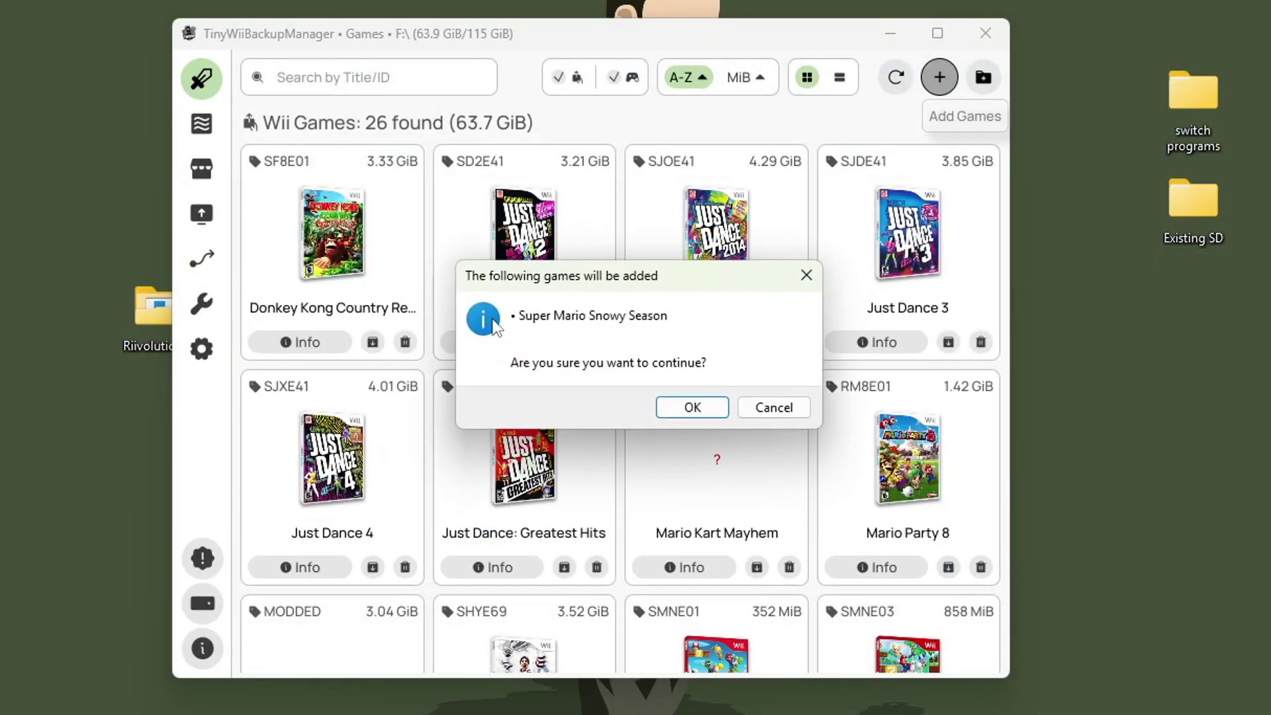
click(692, 407)
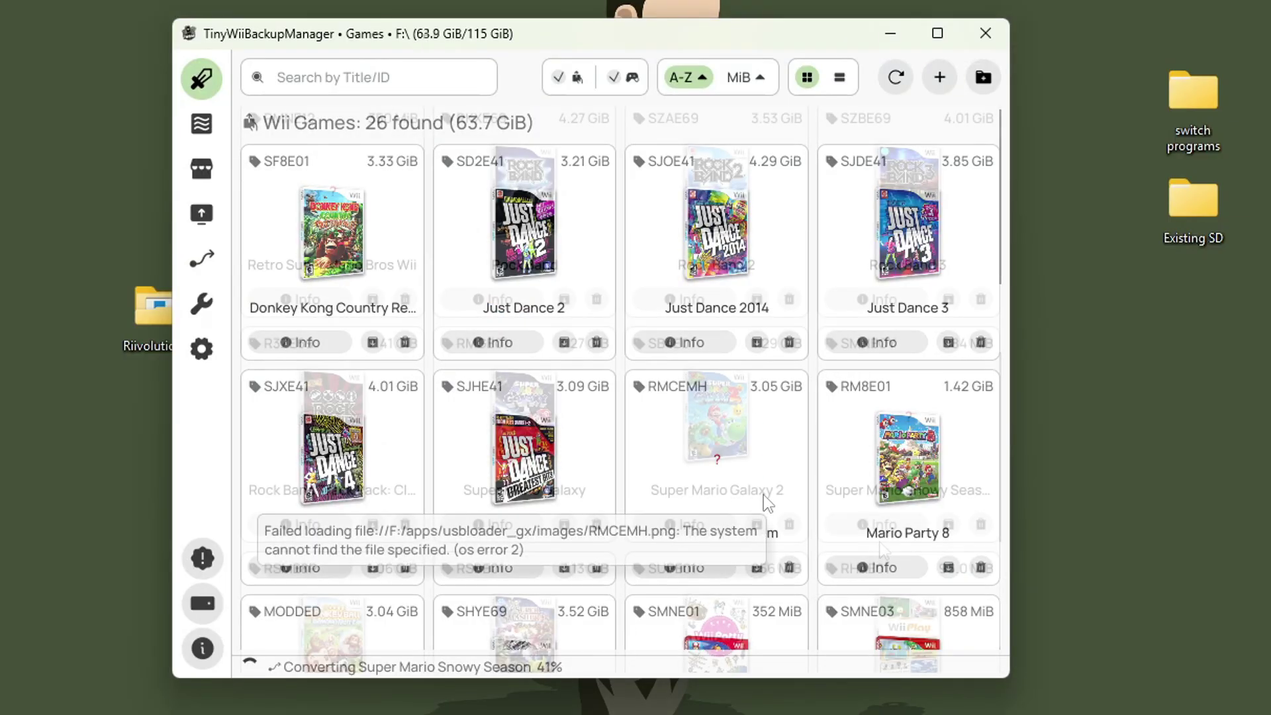
scroll(896, 435, down, 10)
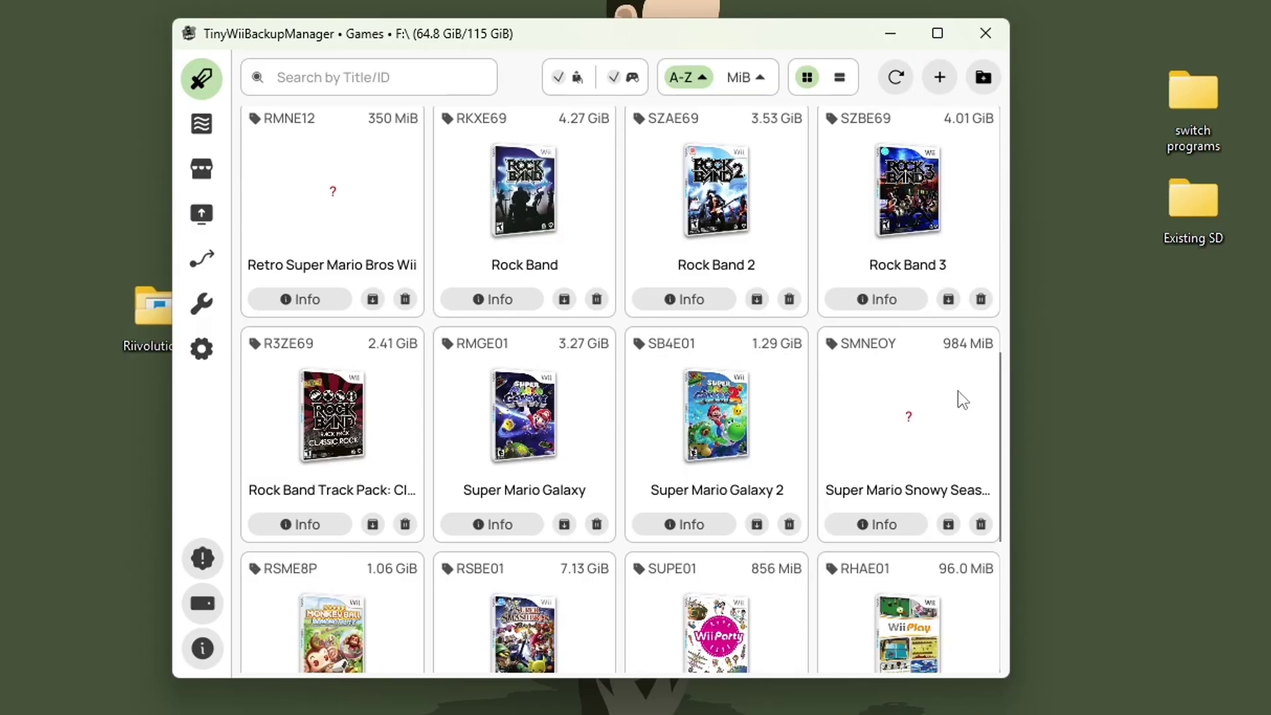
mouse_move(922, 444)
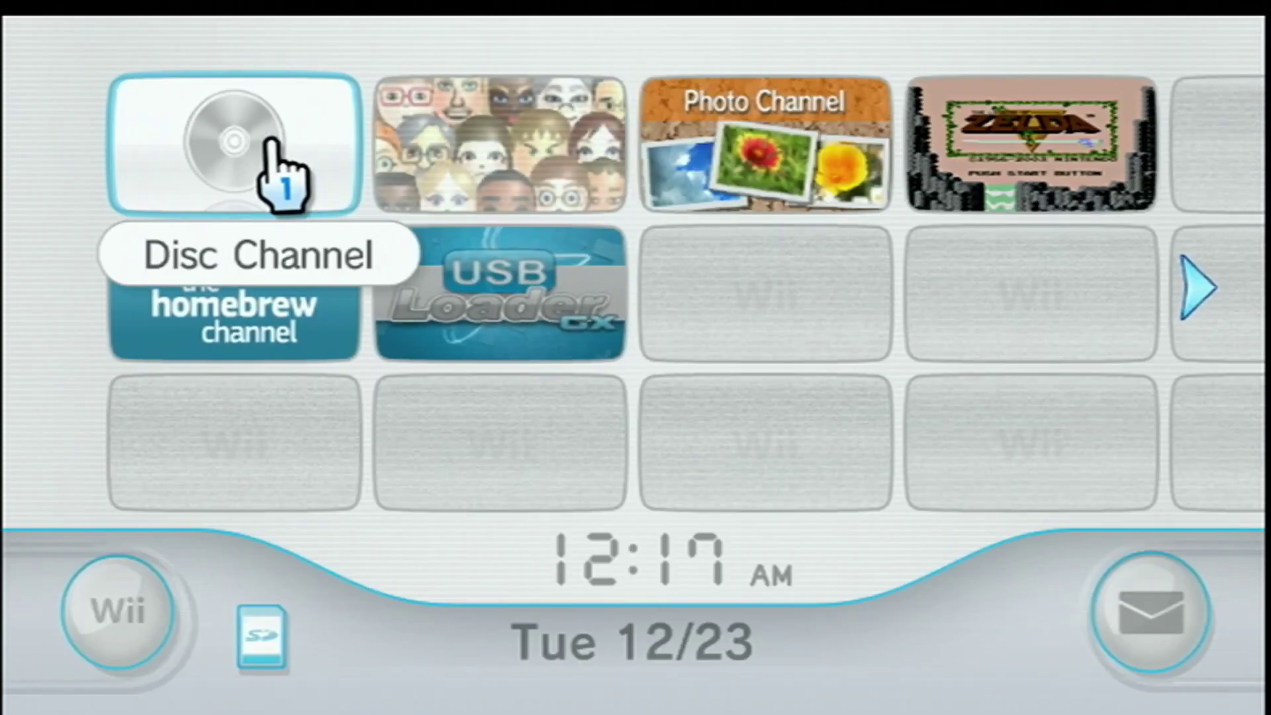
- Launch Super Mario Snowy Season from USB Loader GX on the Wii and highlight File 1 in its file selection
click(549, 271)
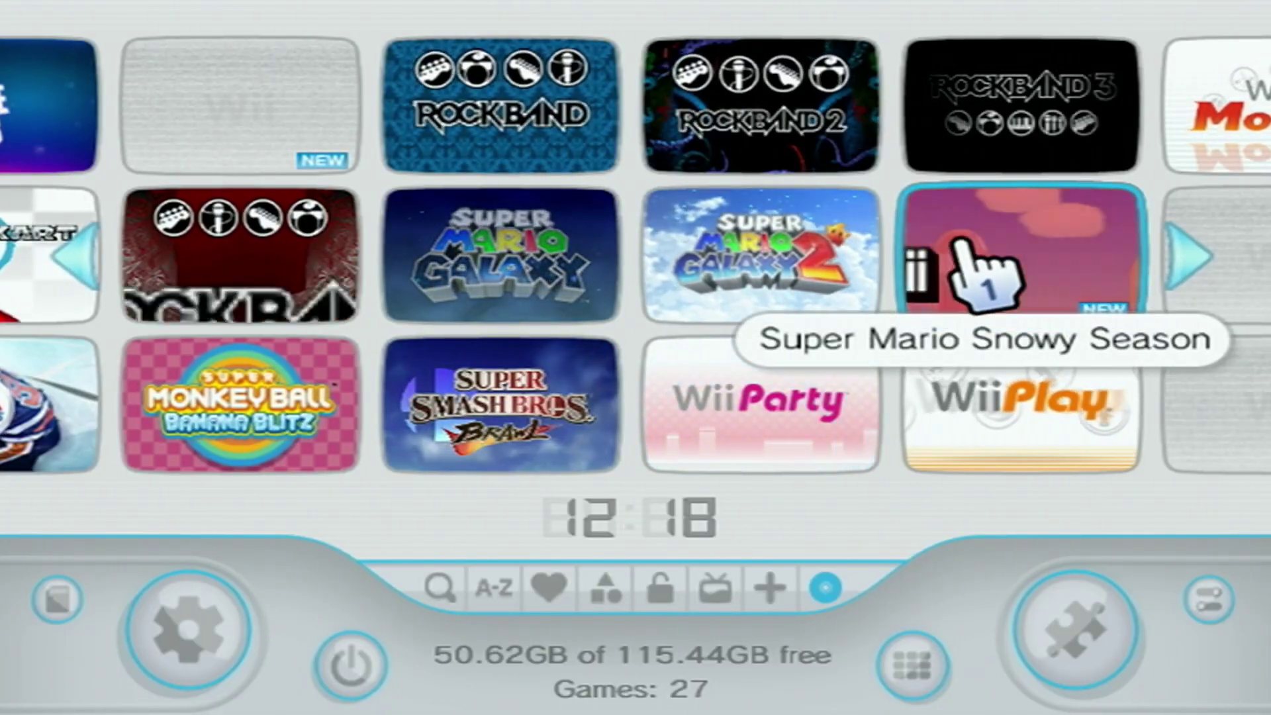
click(993, 258)
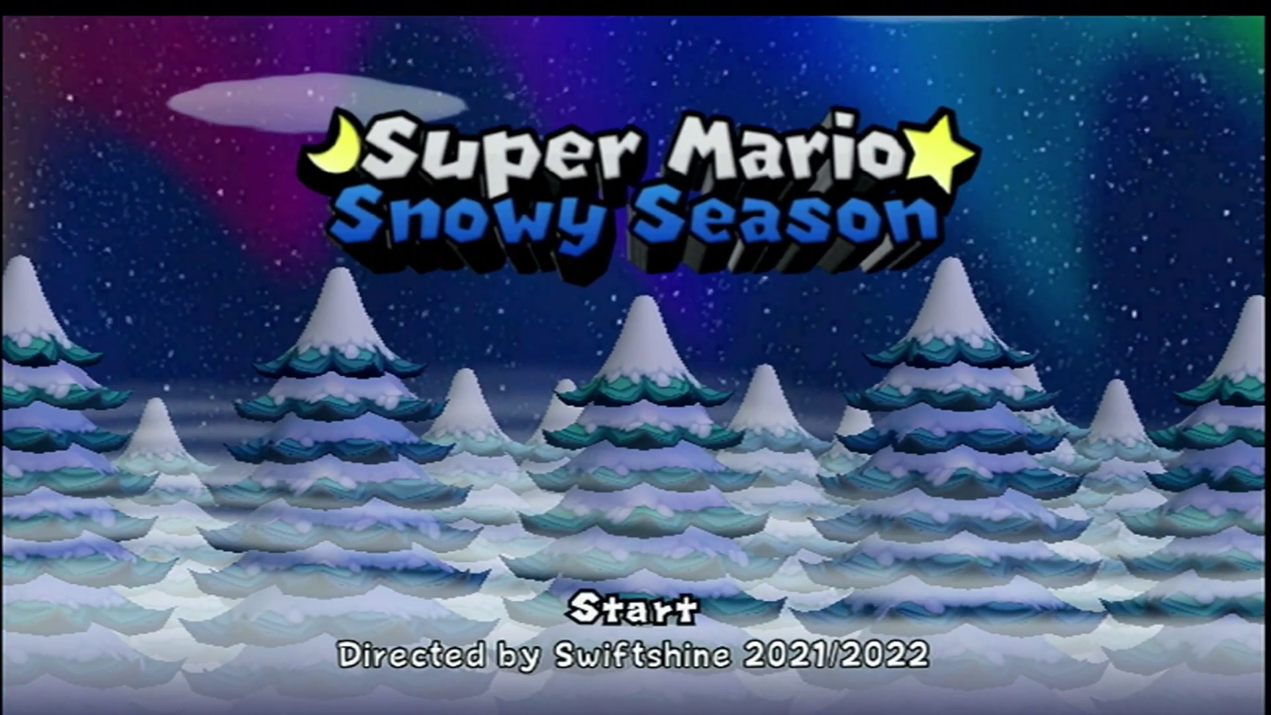
key(Return)
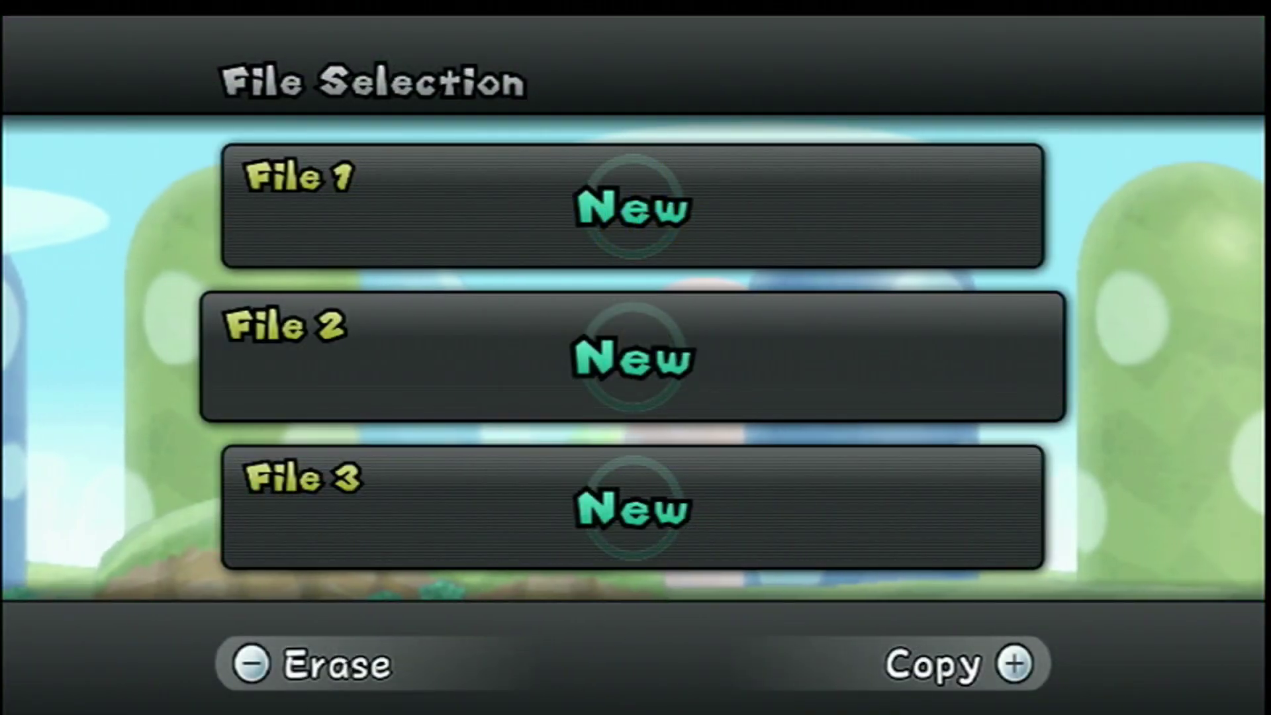
key(Down)
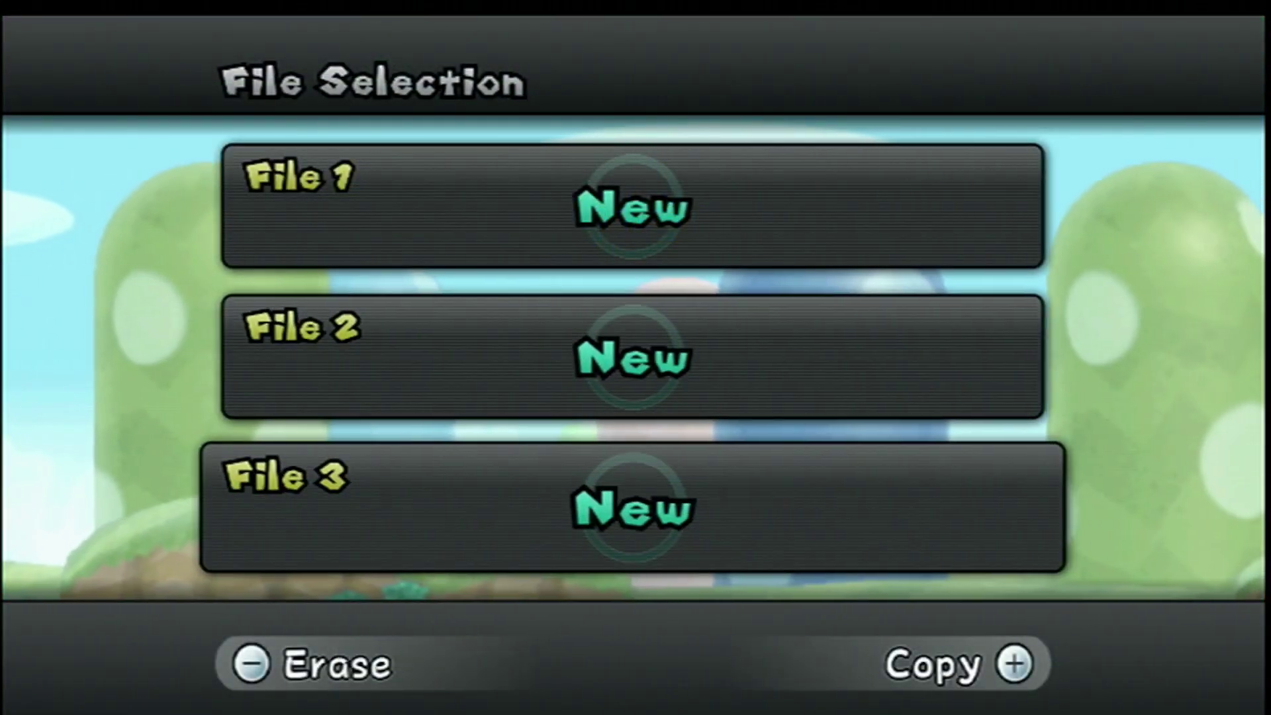
key(Up)
key(Up)
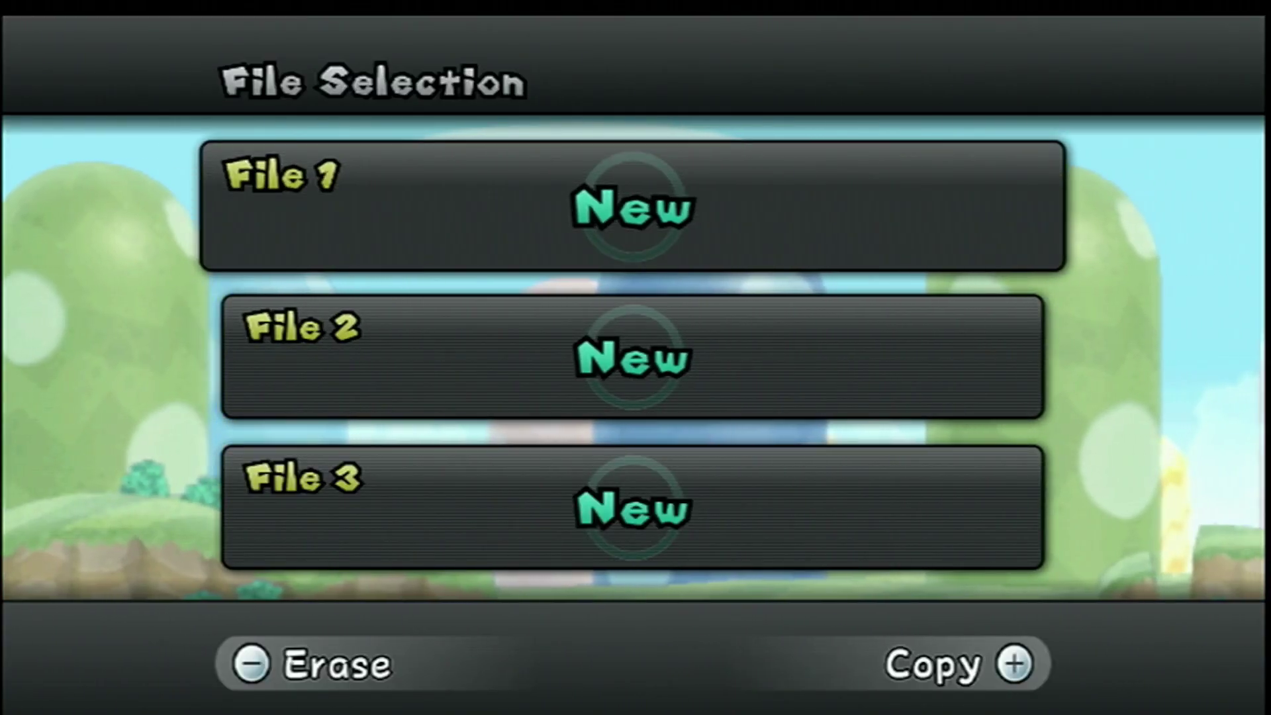